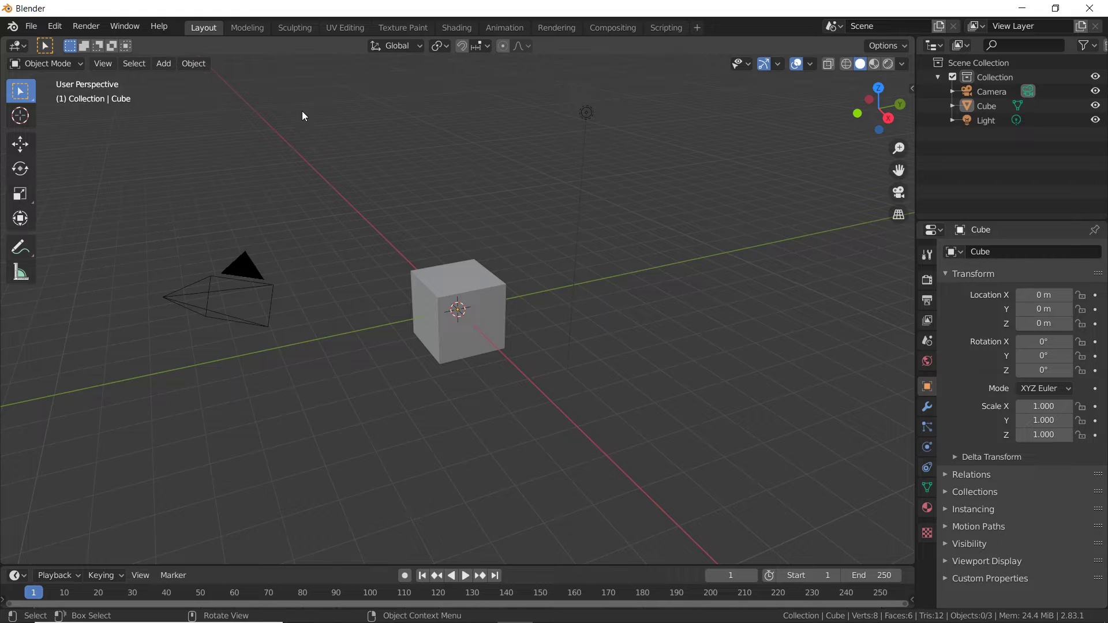
# Turn the 3D viewport area into the Preferences editor and set the default F-Curve interpolation to Linear in the Animation settings.
pyautogui.click(22, 46)
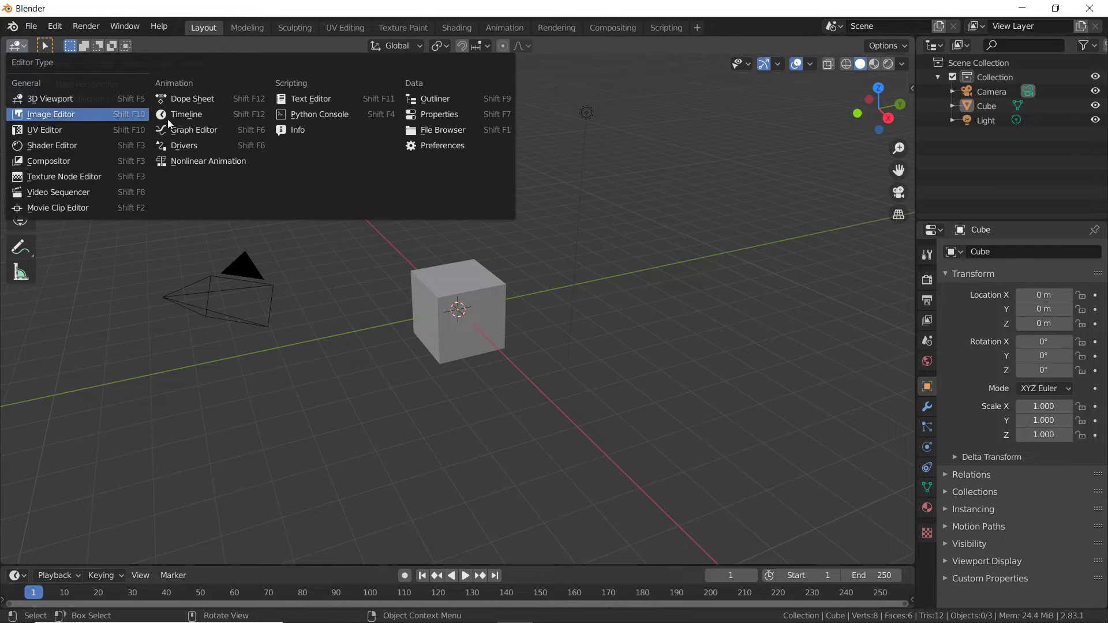
pyautogui.click(439, 144)
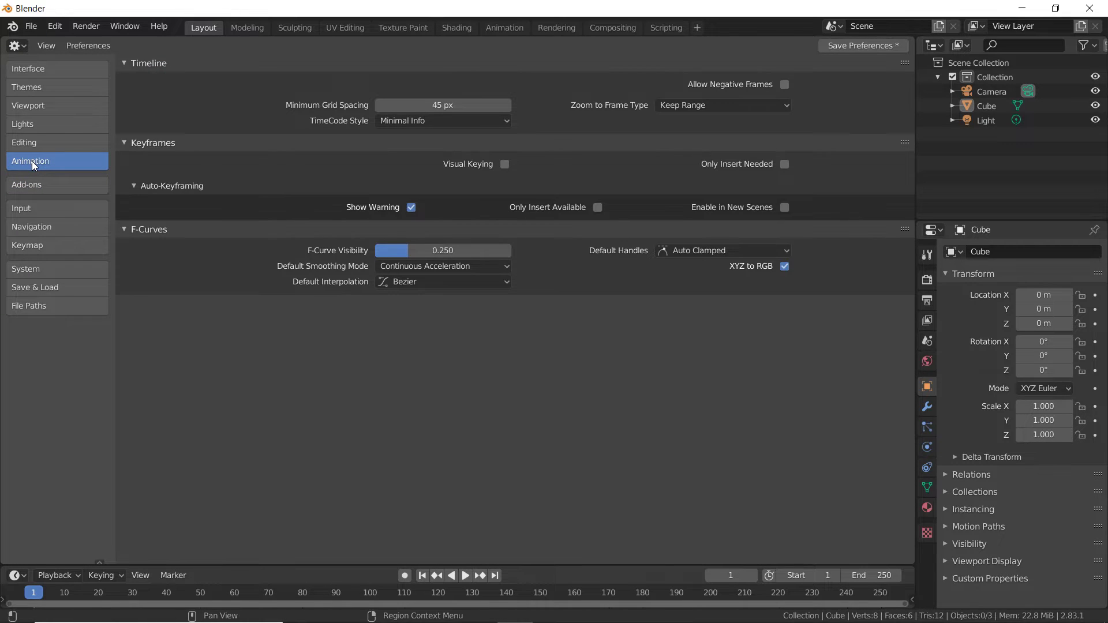
pyautogui.click(431, 284)
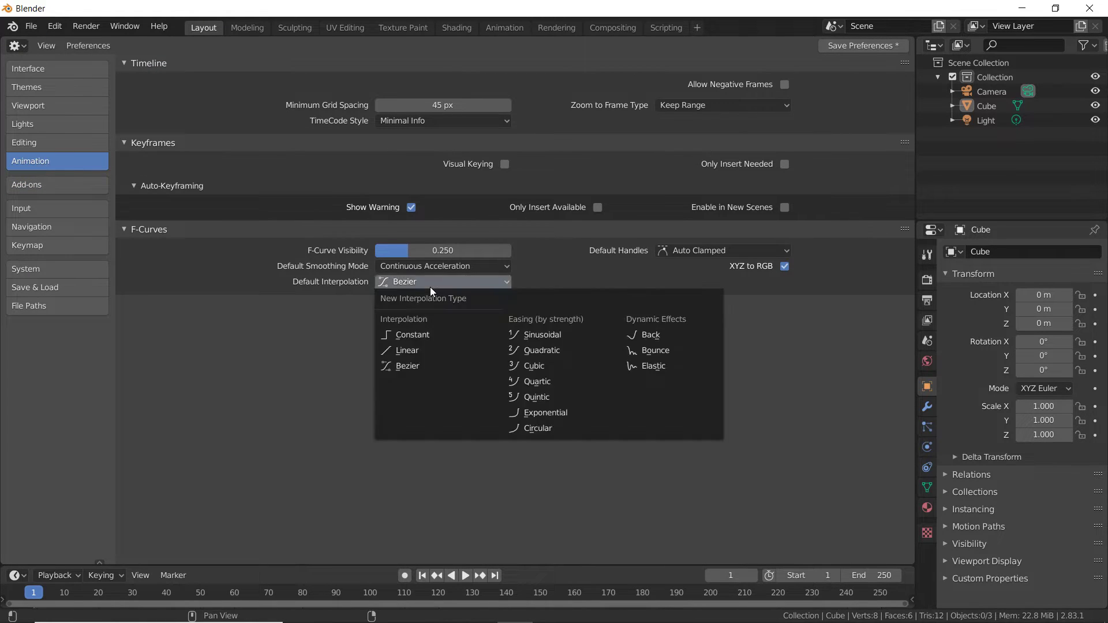
pyautogui.click(413, 351)
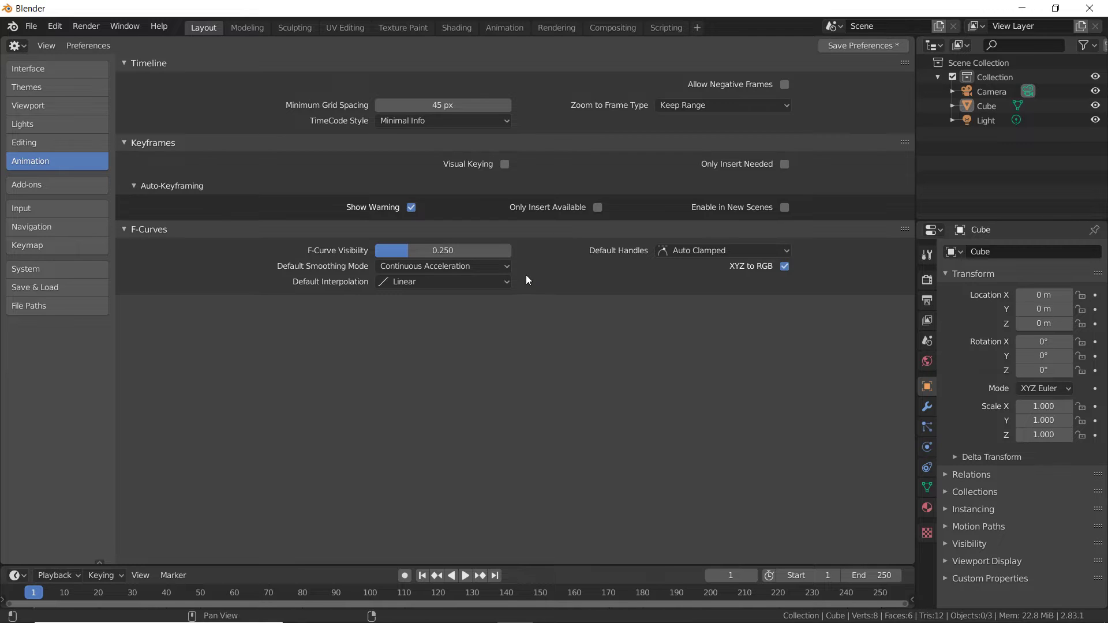
# Search the add-ons for "auto" and enable the Render: Auto Tile Size add-on.
pyautogui.click(61, 184)
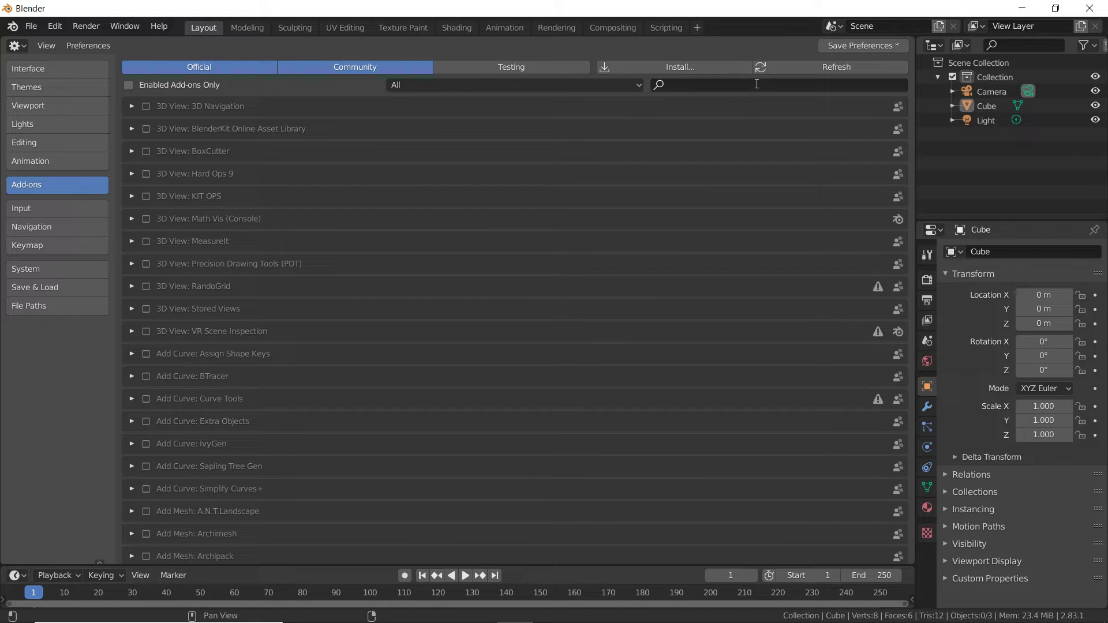
pyautogui.click(729, 84)
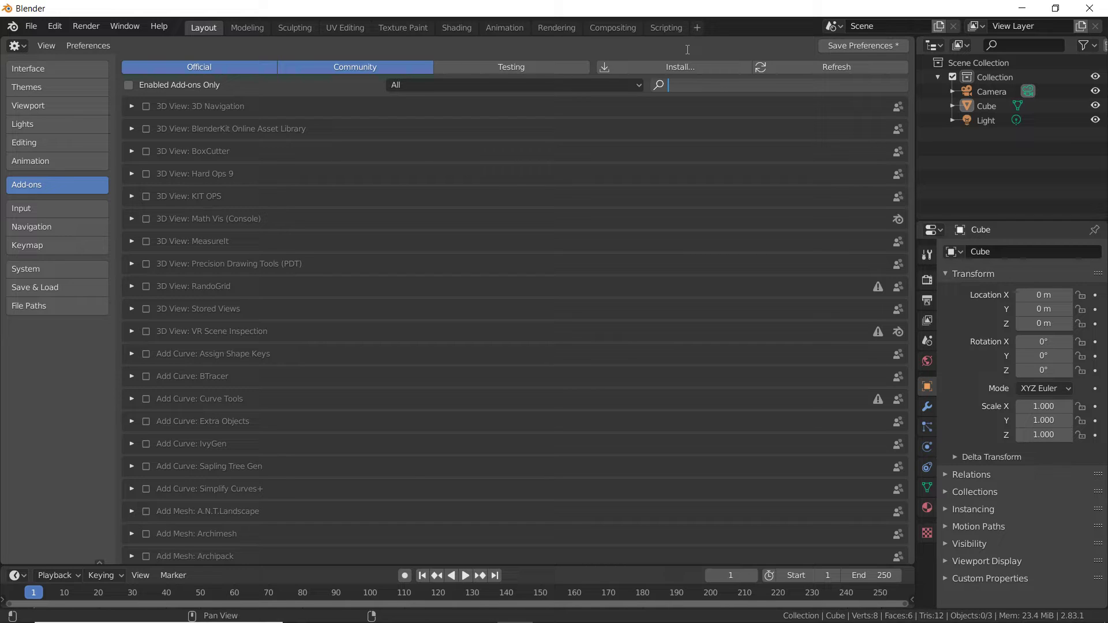
pyautogui.write('auto')
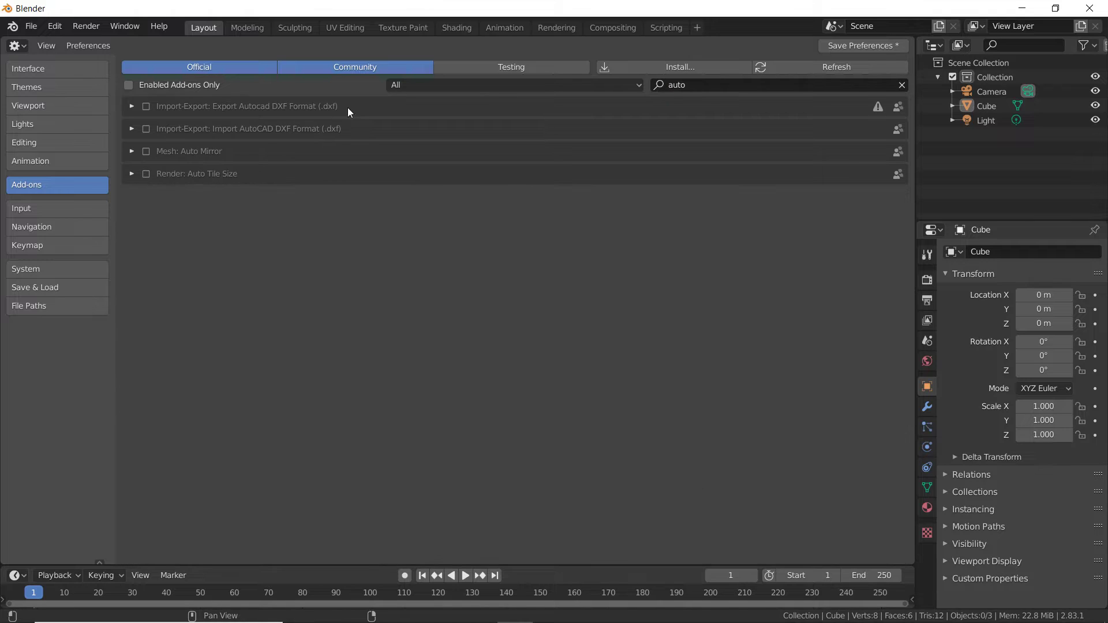
pyautogui.click(693, 85)
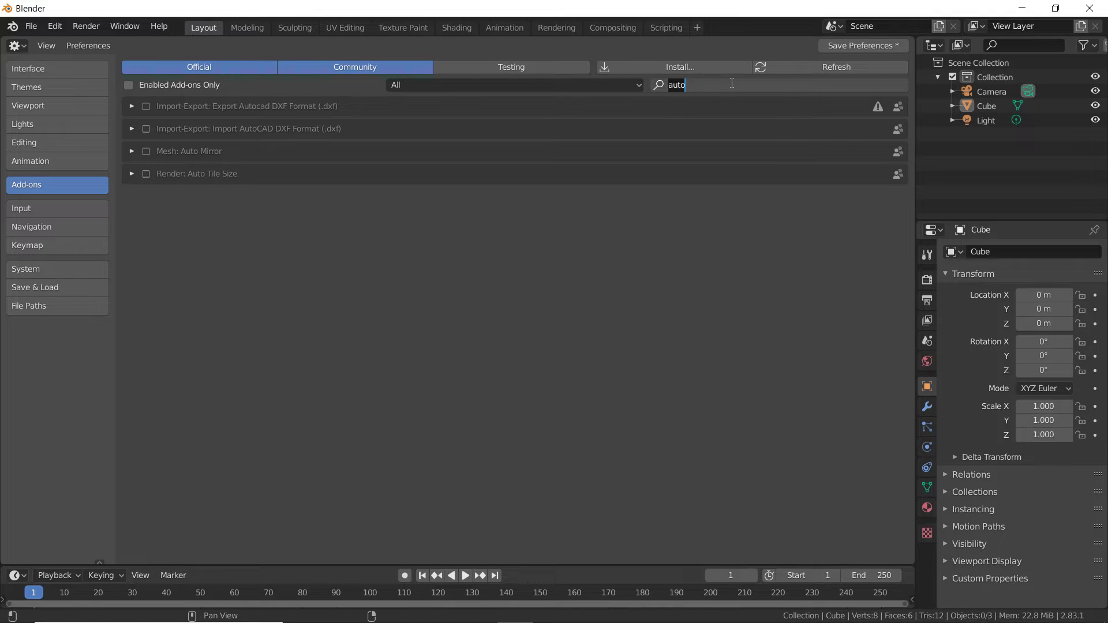
pyautogui.click(140, 173)
pyautogui.click(146, 175)
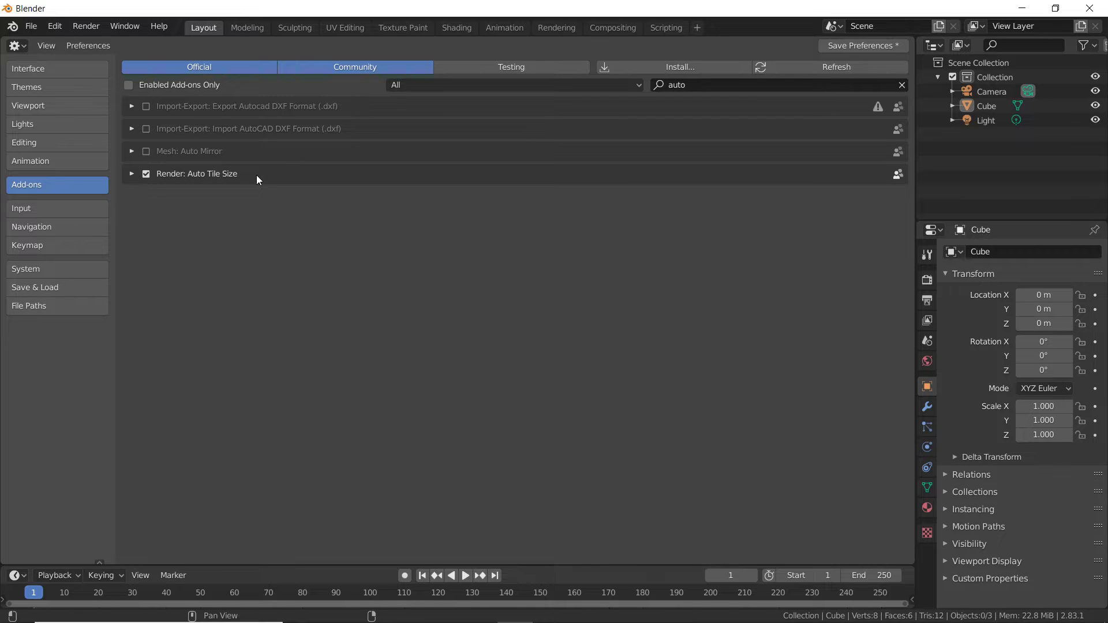
# Search the add-ons for "loop" to locate the Mesh: LoopTools add-on.
pyautogui.click(714, 84)
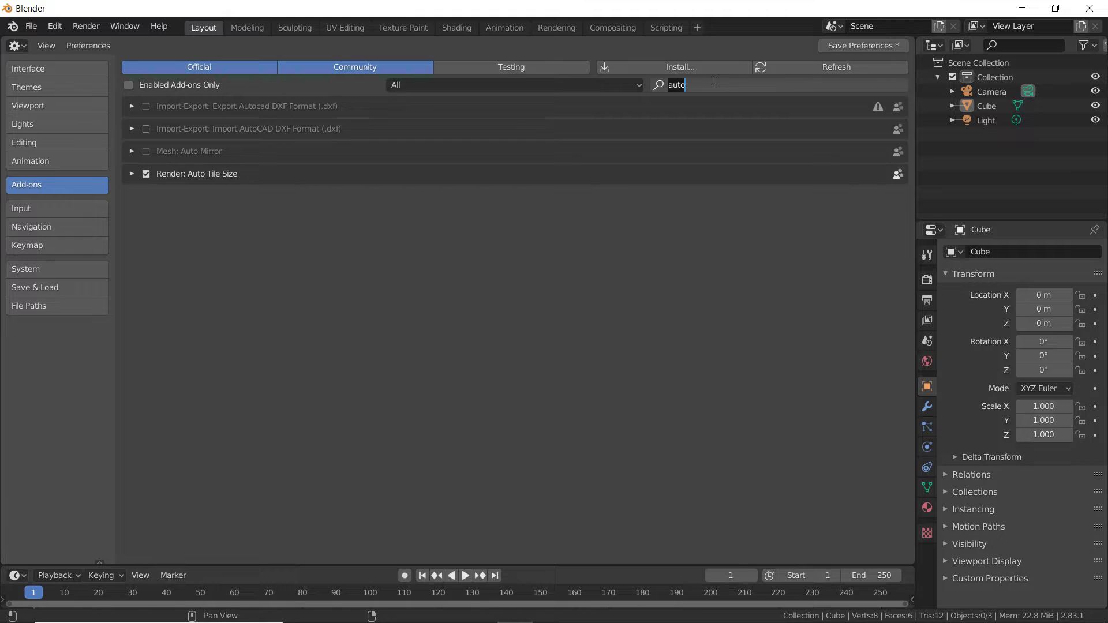
pyautogui.write('loop')
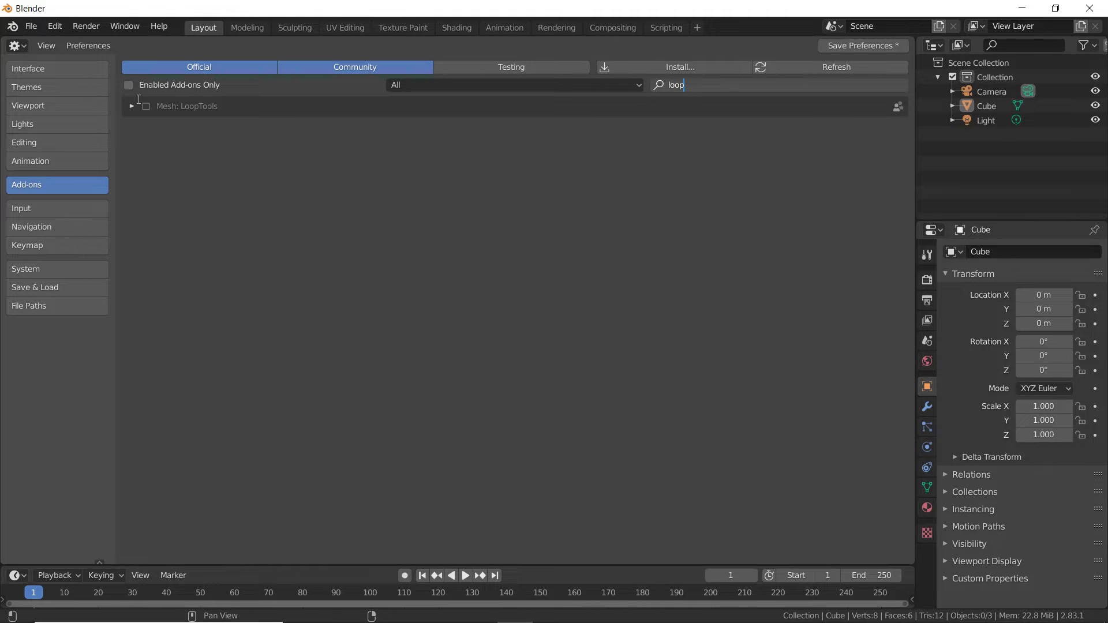
pyautogui.press('Return')
# Search the add-ons for "bool" and enable the Object: Bool Tool add-on.
pyautogui.click(678, 84)
pyautogui.write('b')
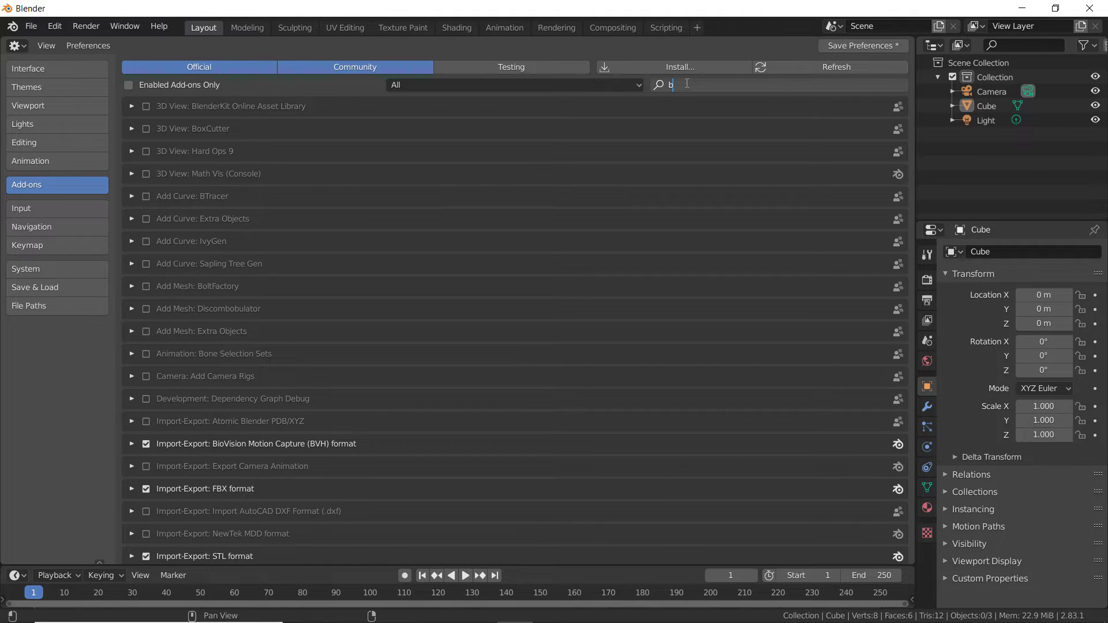
pyautogui.write('ool')
pyautogui.press('Return')
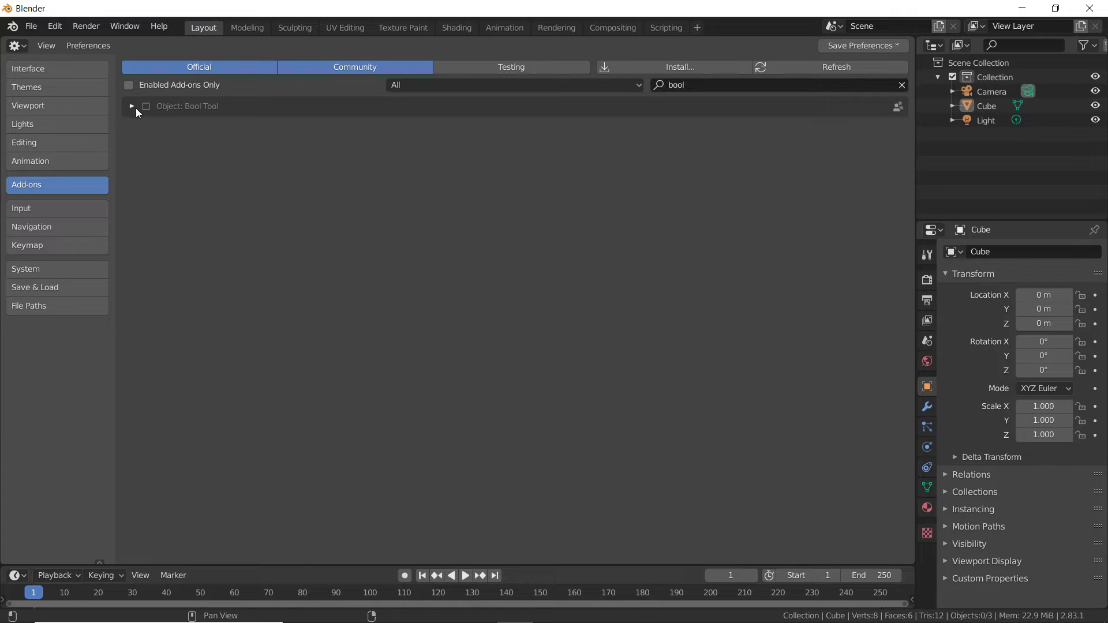
pyautogui.click(145, 108)
pyautogui.click(136, 107)
pyautogui.click(136, 106)
# Search the add-ons for "auto" again and enable the Mesh: Auto Mirror add-on.
pyautogui.click(741, 86)
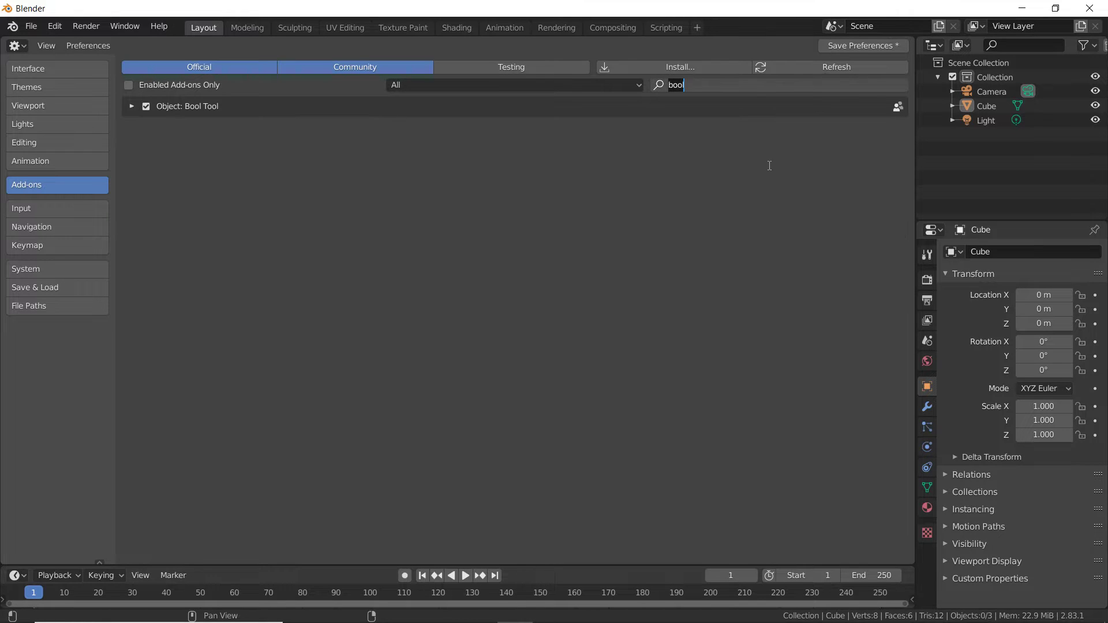
pyautogui.write('auto')
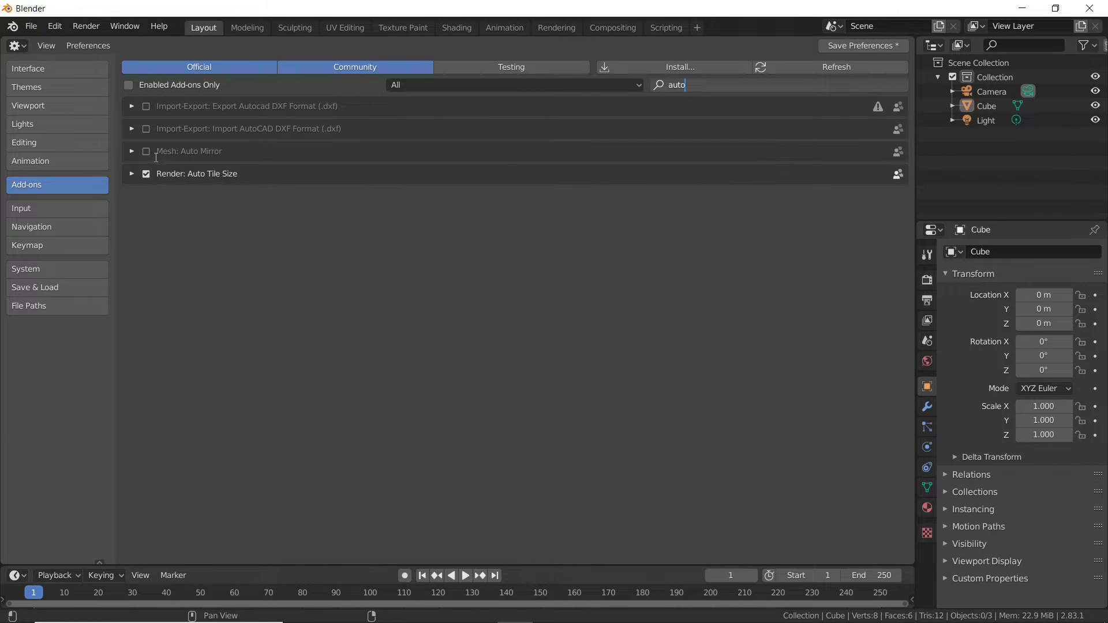
pyautogui.press('Return')
pyautogui.click(145, 153)
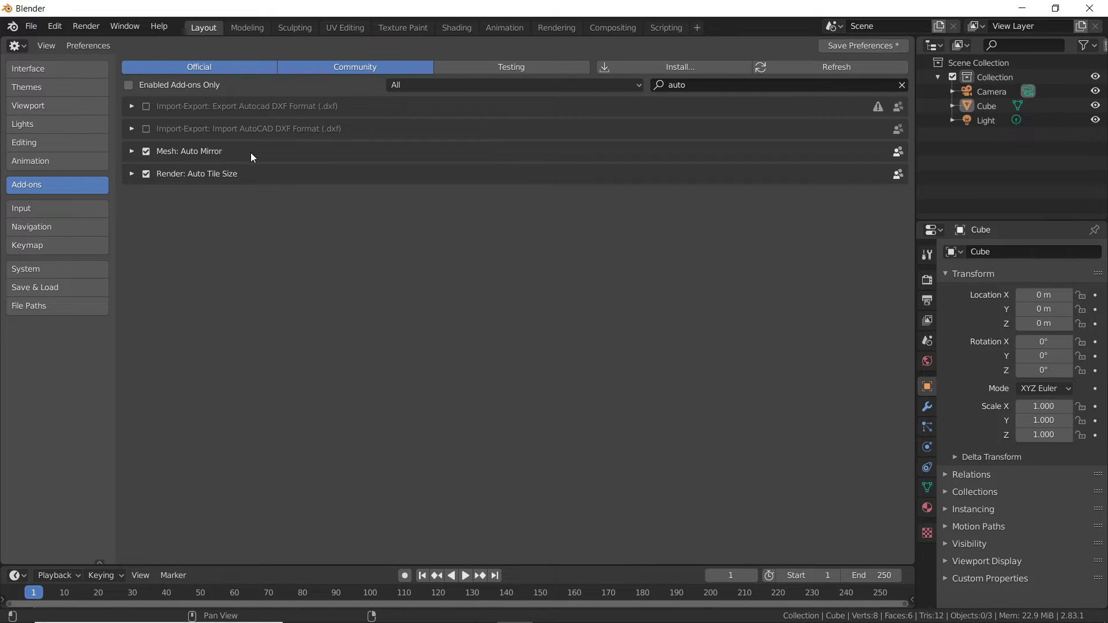
# Search the add-ons for "imag" and enable the Import-Export: Import Images as Planes add-on.
pyautogui.click(700, 85)
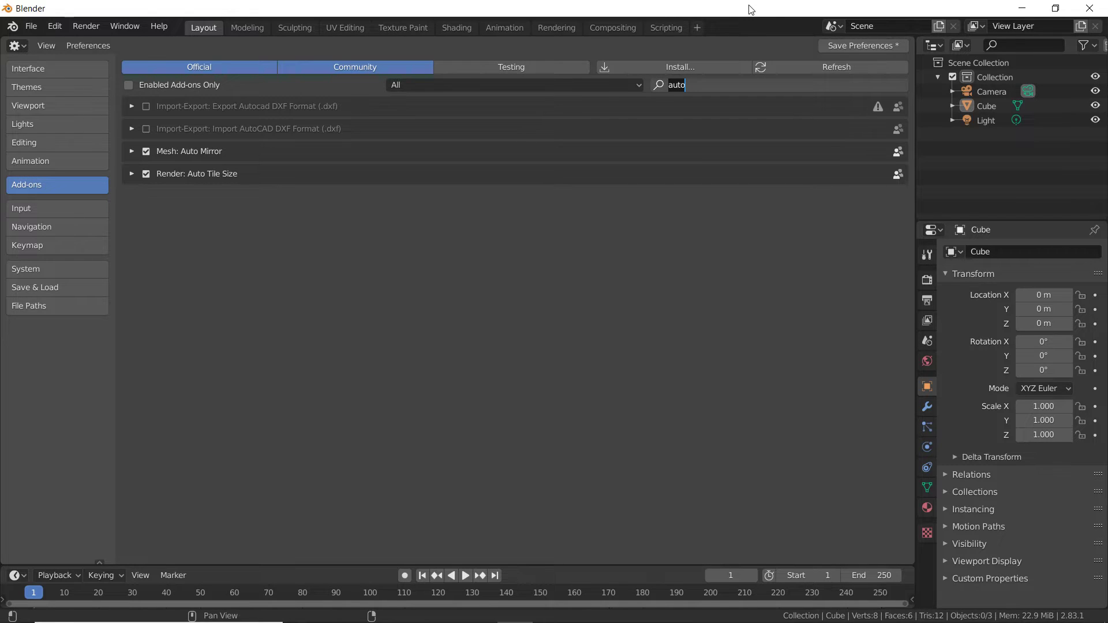
pyautogui.write('imag')
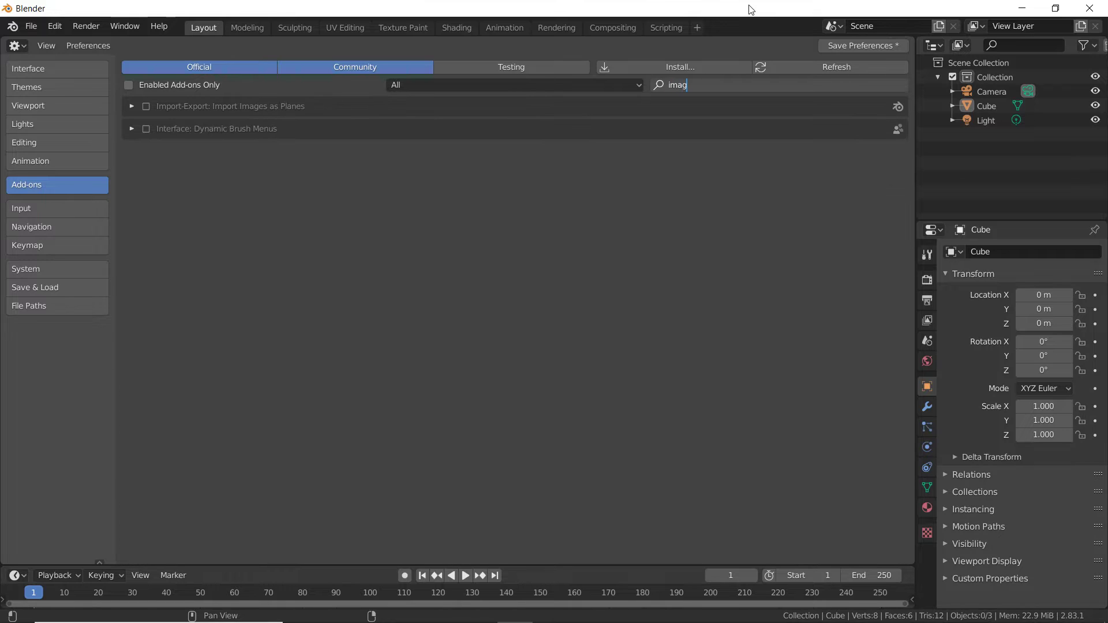
pyautogui.click(146, 107)
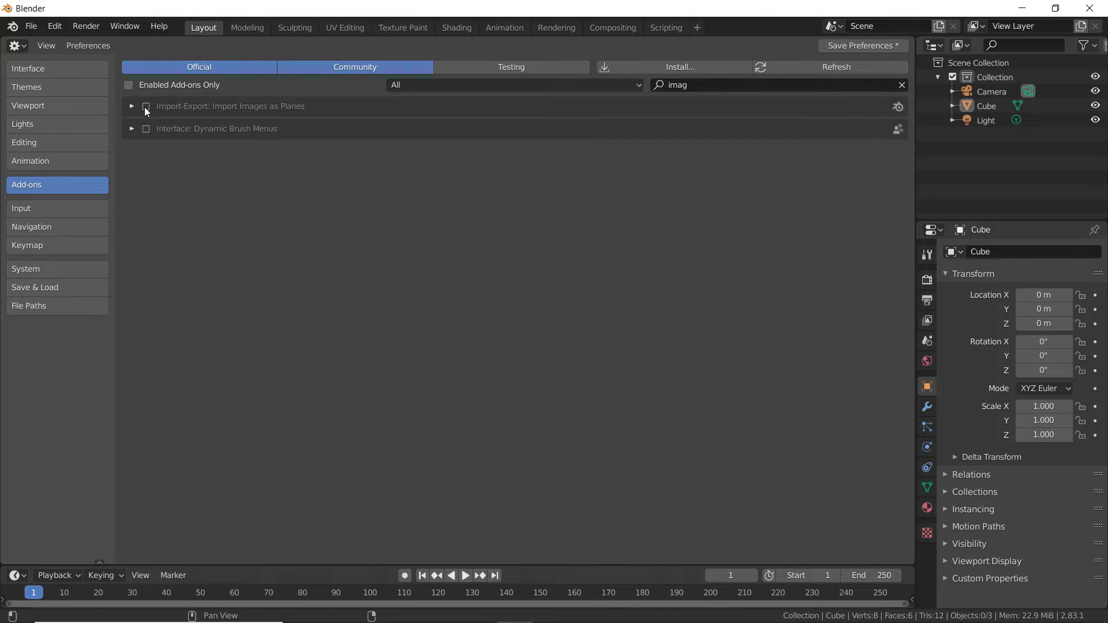
pyautogui.click(145, 107)
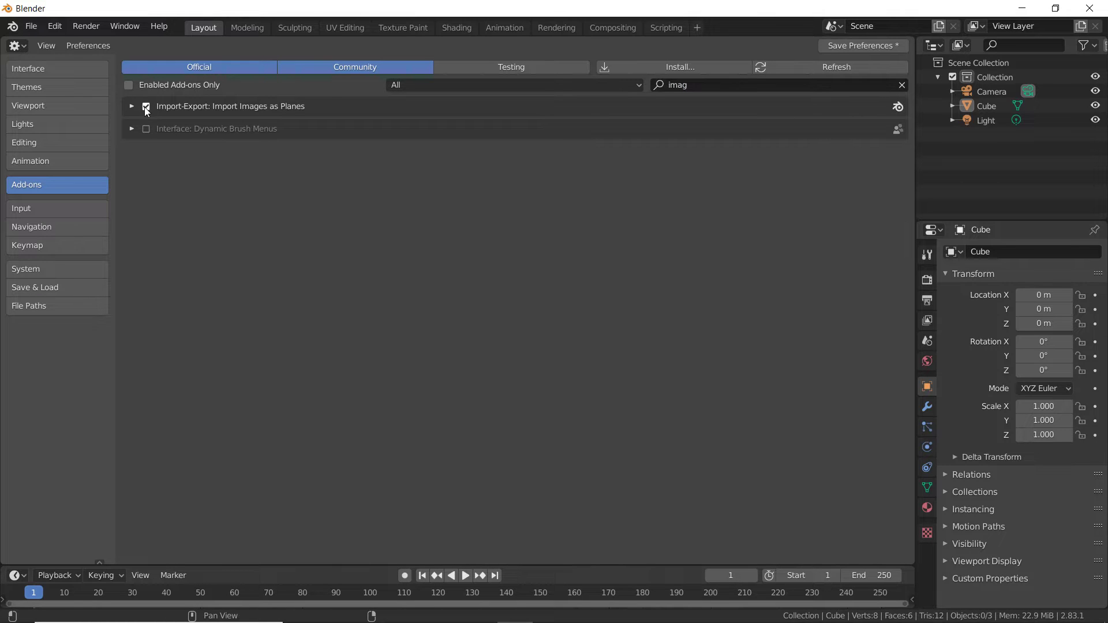
# Search the add-ons for "fbx" to check whether the FBX format add-on is enabled.
pyautogui.click(710, 87)
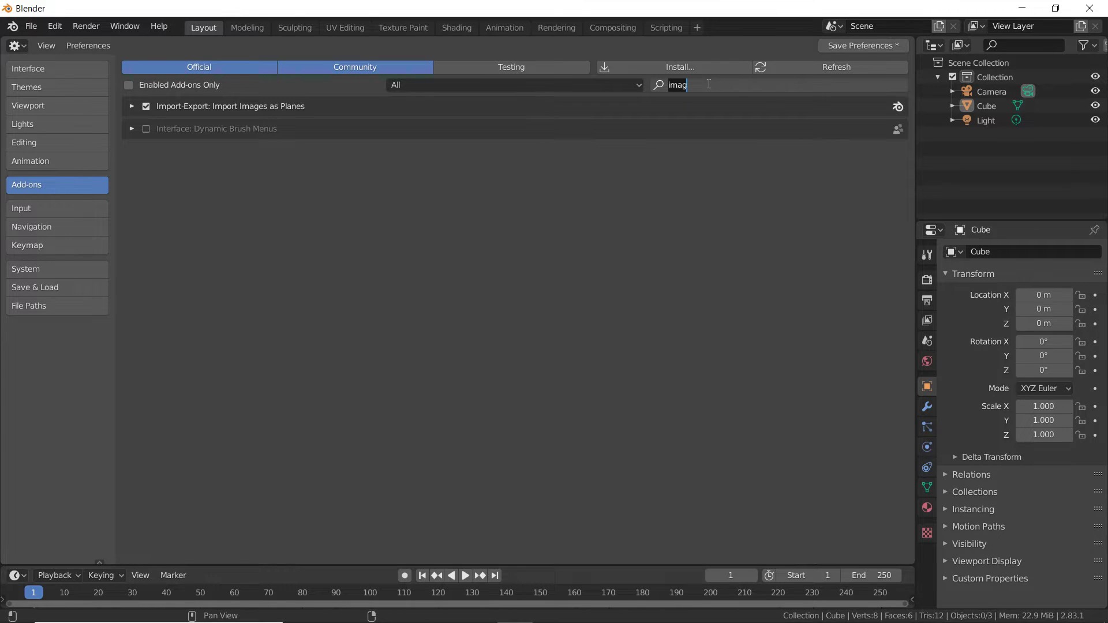
pyautogui.write('fbx')
pyautogui.press('Return')
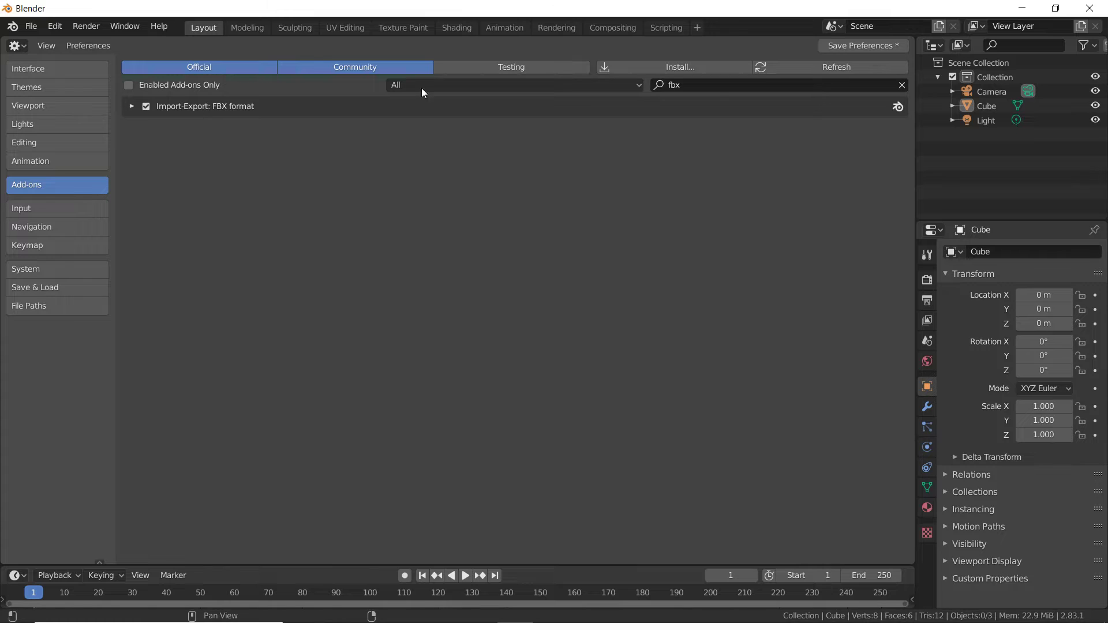
# Search the add-ons for "land" and enable the Add Mesh: A.N.T.Landscape add-on.
pyautogui.click(711, 87)
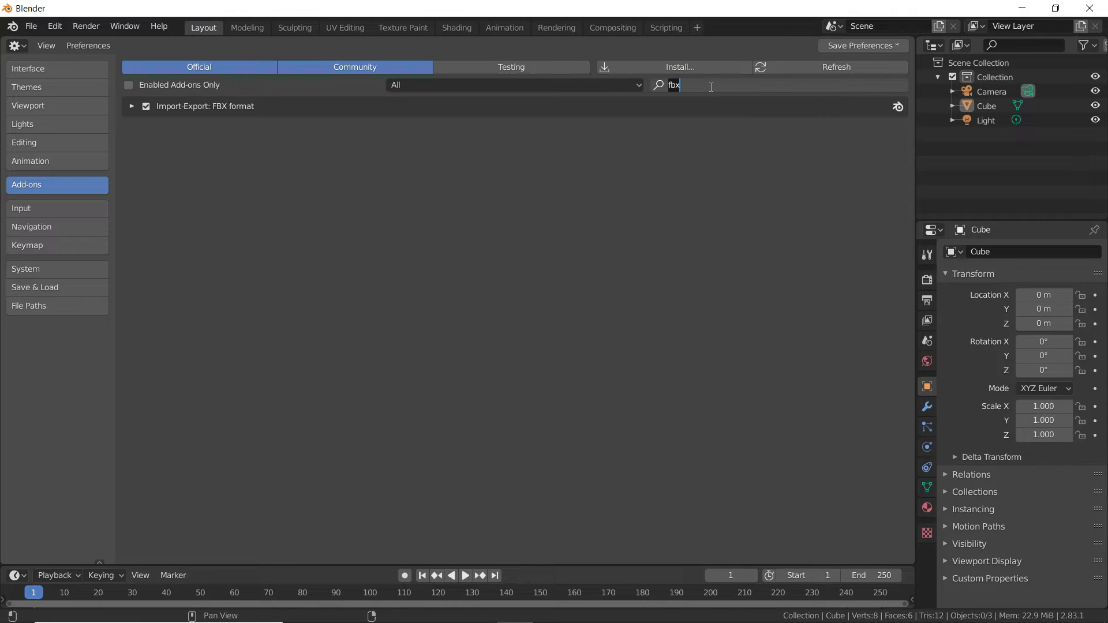
pyautogui.write('land')
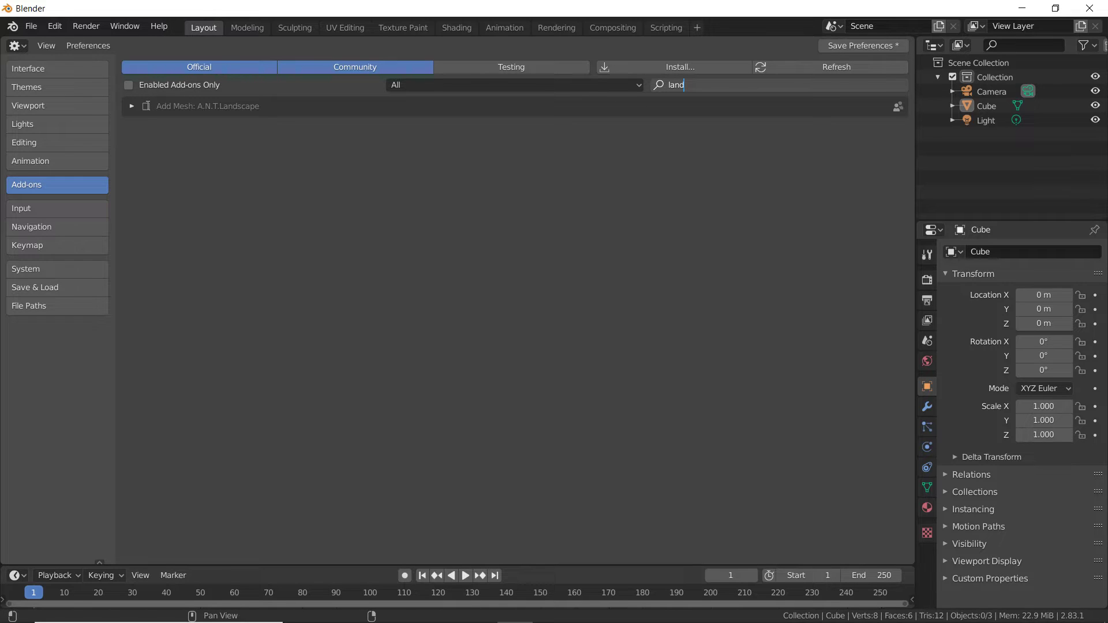
pyautogui.click(147, 106)
pyautogui.click(147, 106)
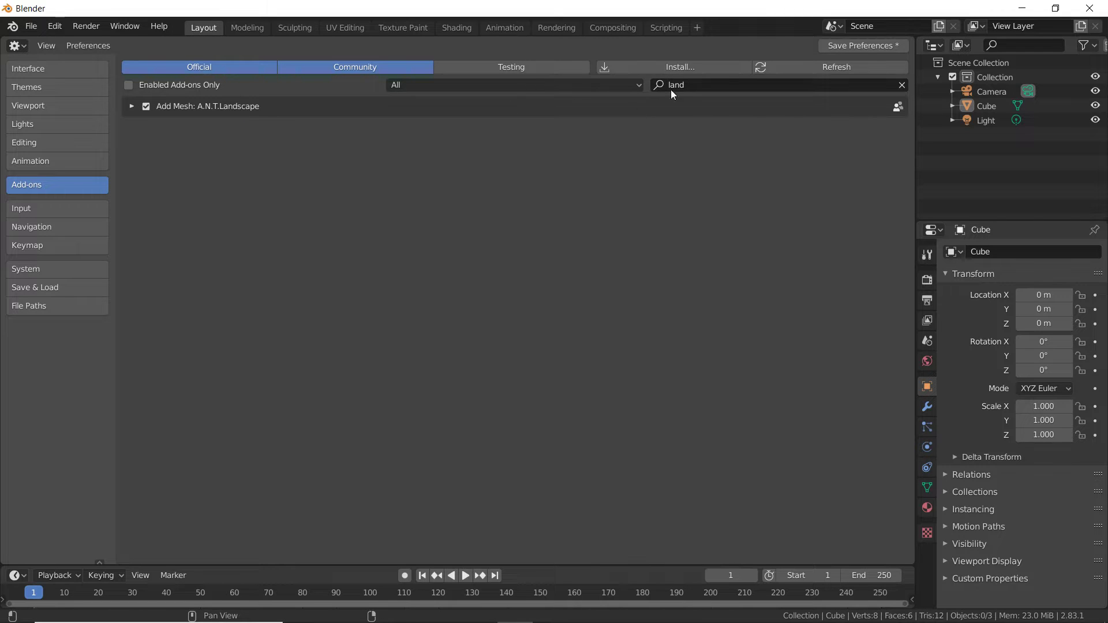
# Search the add-ons for "node" and enable the Node: Node Wrangler add-on.
pyautogui.click(697, 84)
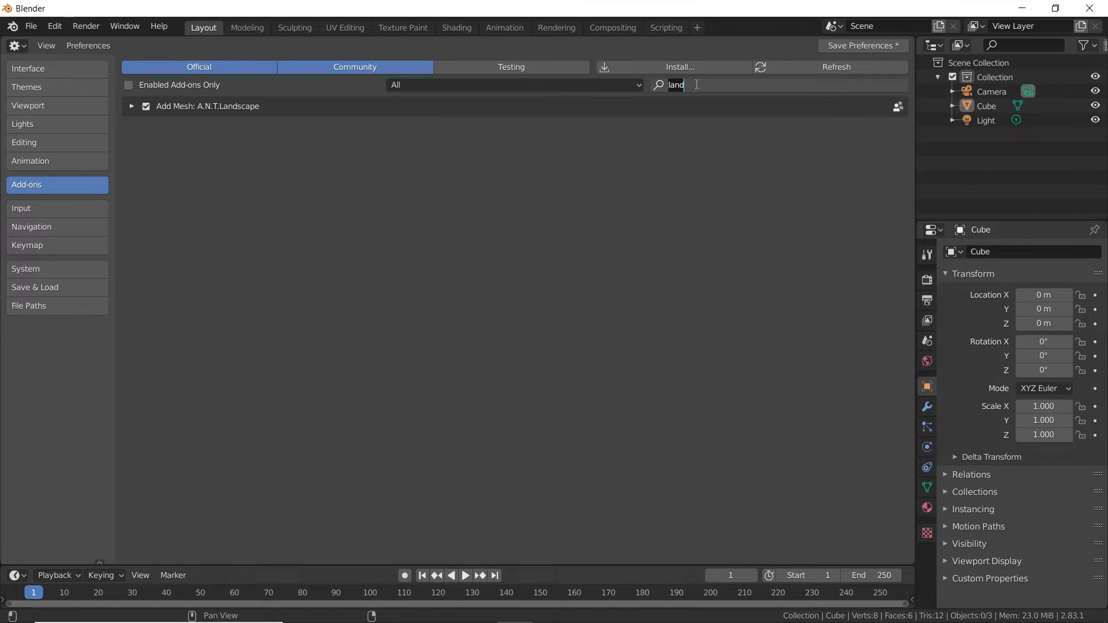
pyautogui.press('BackSpace')
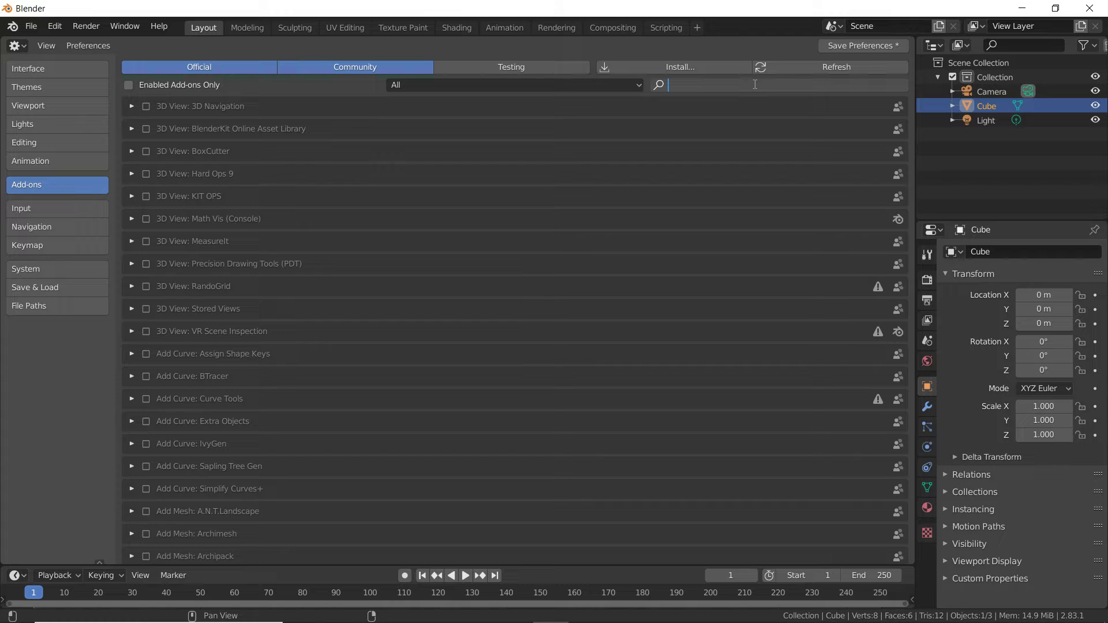
pyautogui.write('node')
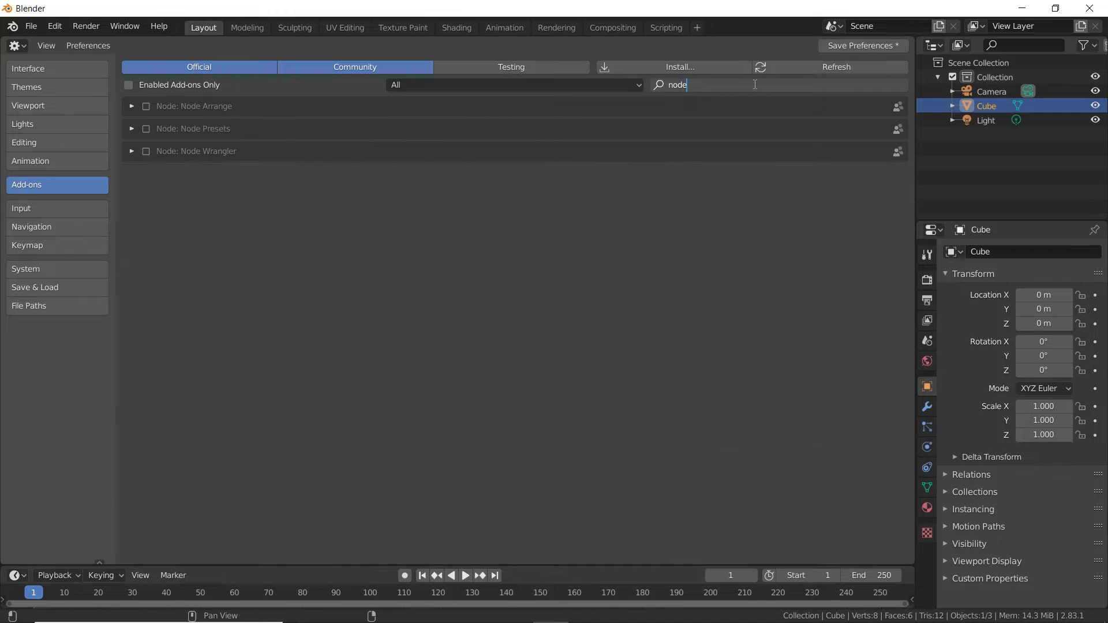
pyautogui.click(144, 152)
pyautogui.click(144, 152)
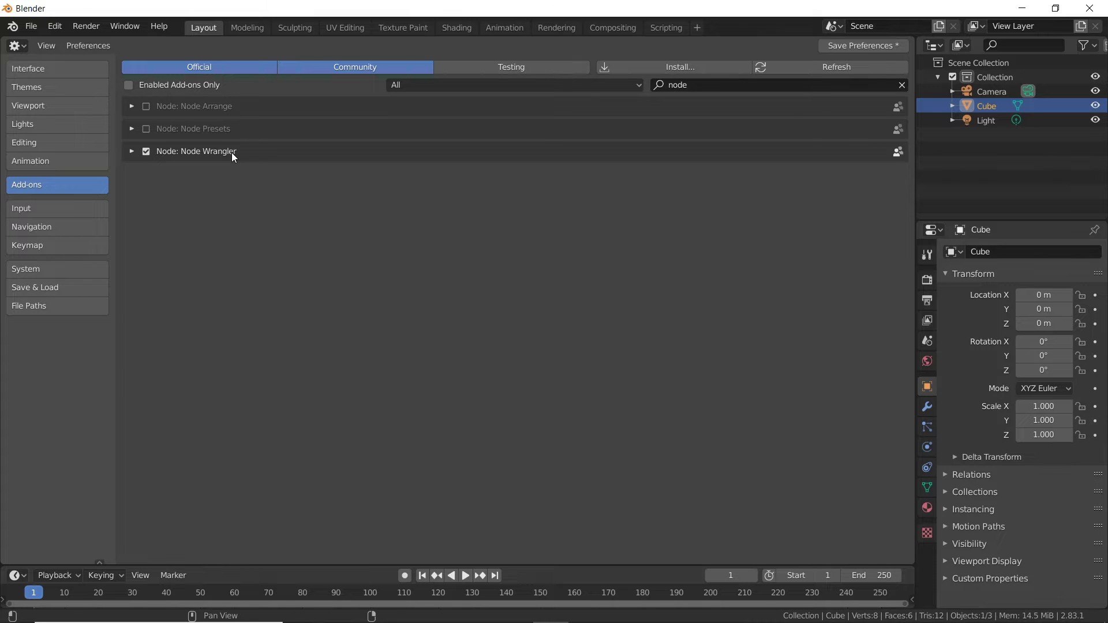
# Search the add-ons for "extra", enable both the Add Curve and Add Mesh Extra Objects add-ons, and expand their details.
pyautogui.click(696, 85)
pyautogui.write('land')
pyautogui.press('BackSpace')
pyautogui.press('BackSpace')
pyautogui.press('BackSpace')
pyautogui.press('BackSpace')
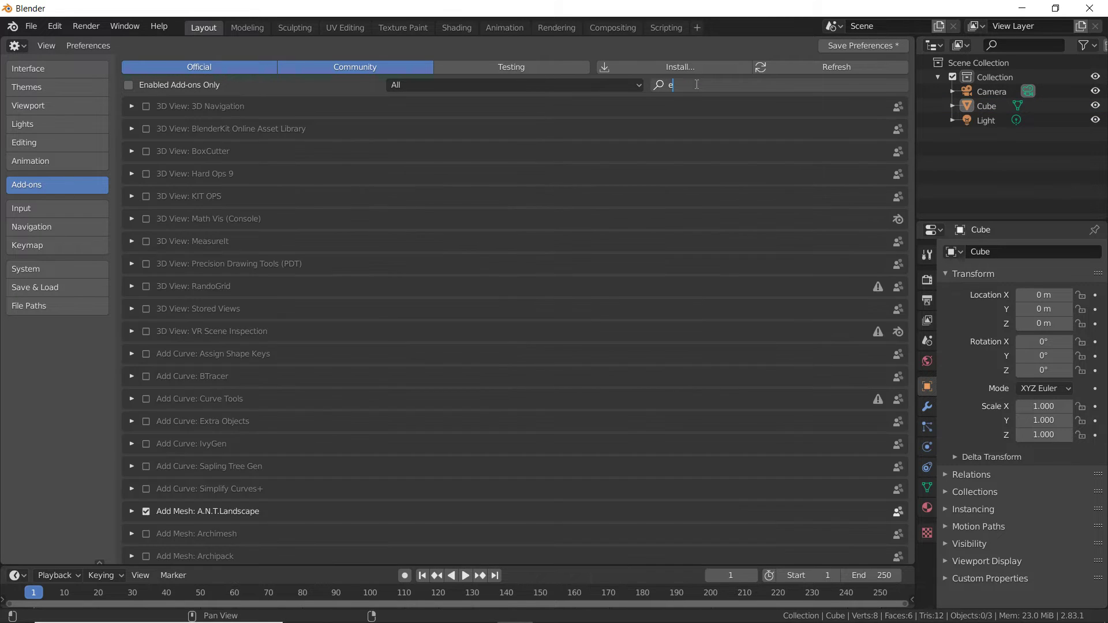
pyautogui.write('extra')
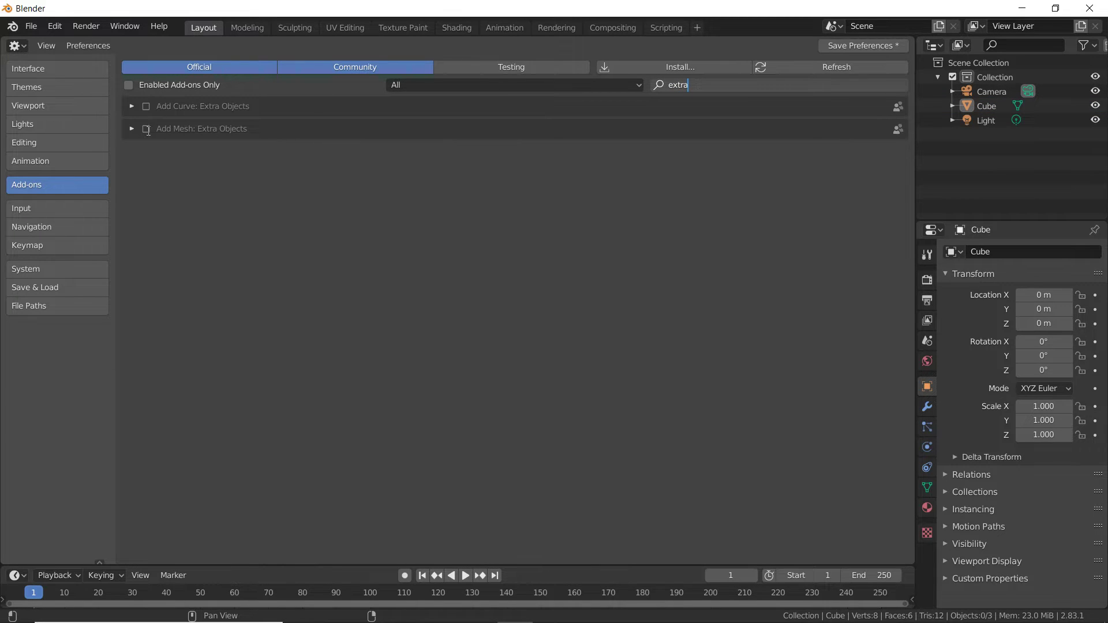
pyautogui.press('Return')
pyautogui.click(146, 106)
pyautogui.click(147, 129)
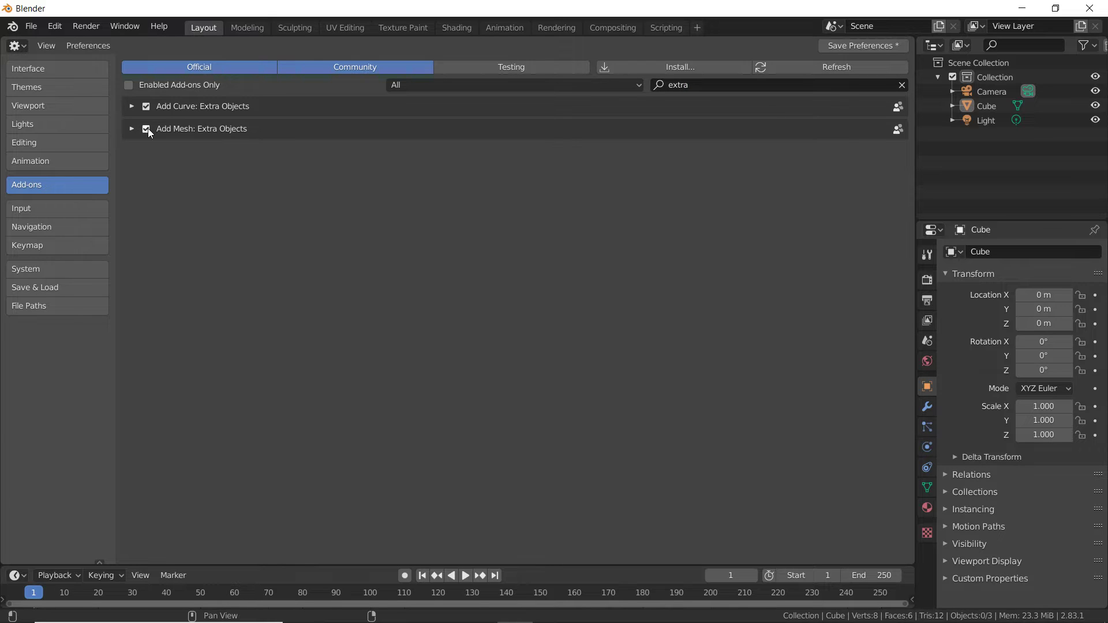
pyautogui.click(133, 128)
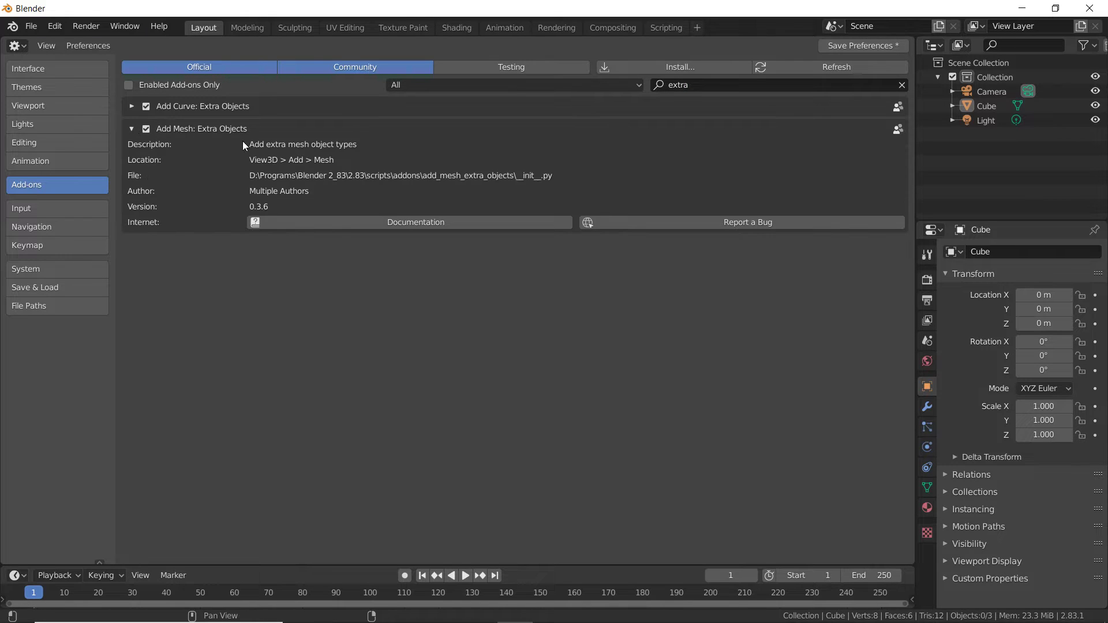
pyautogui.click(132, 106)
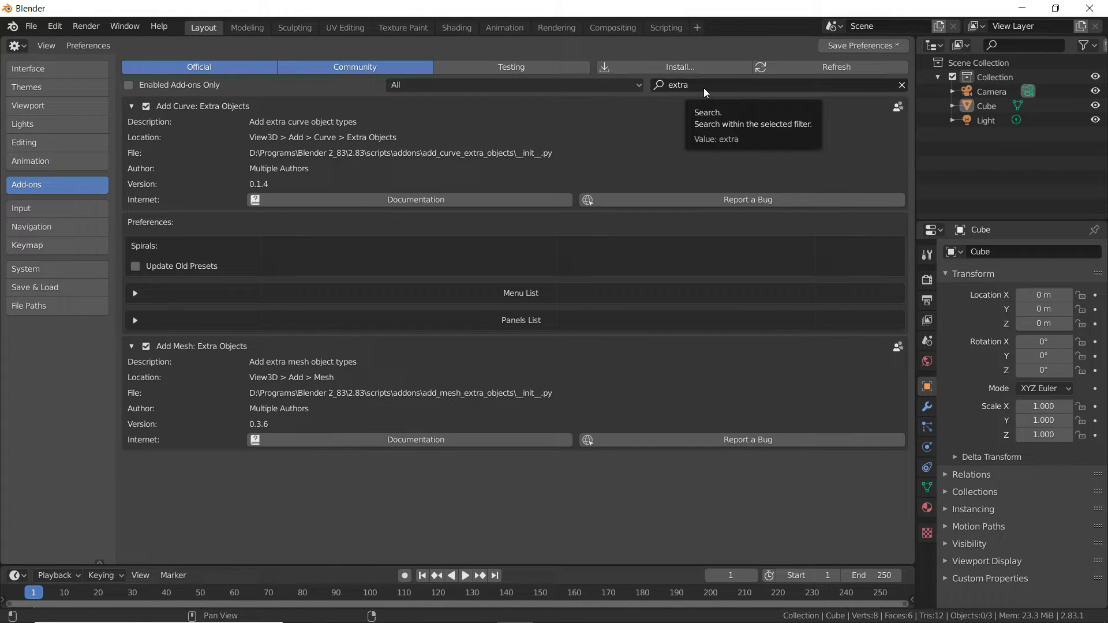
# In the input preferences, set the mouse drag threshold to 80 px and the tablet drag threshold to 50 px.
pyautogui.click(69, 212)
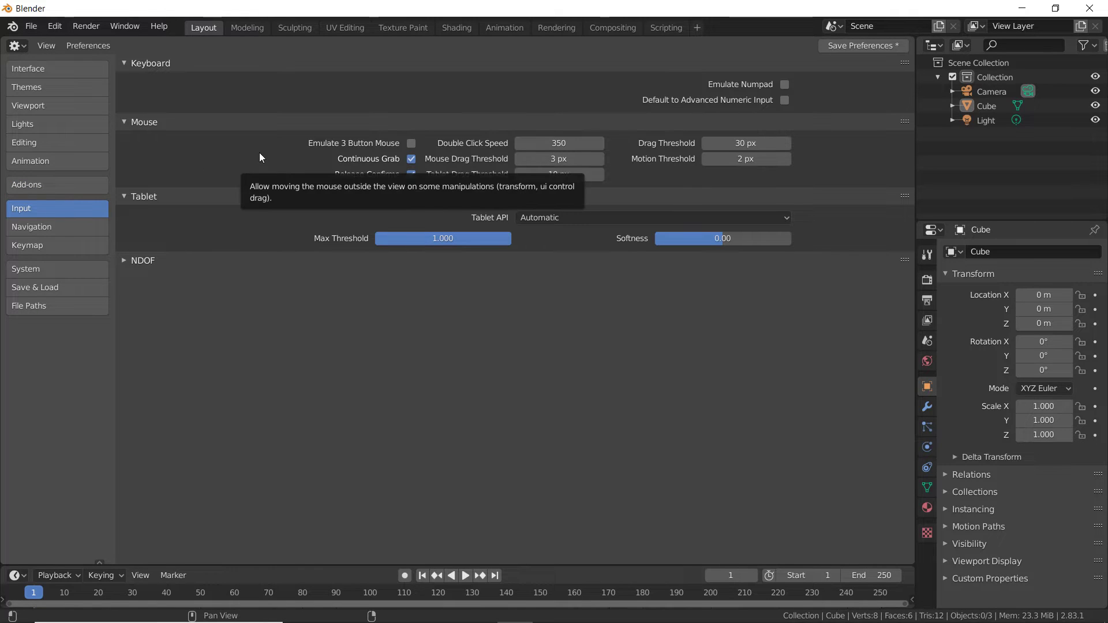
pyautogui.click(785, 85)
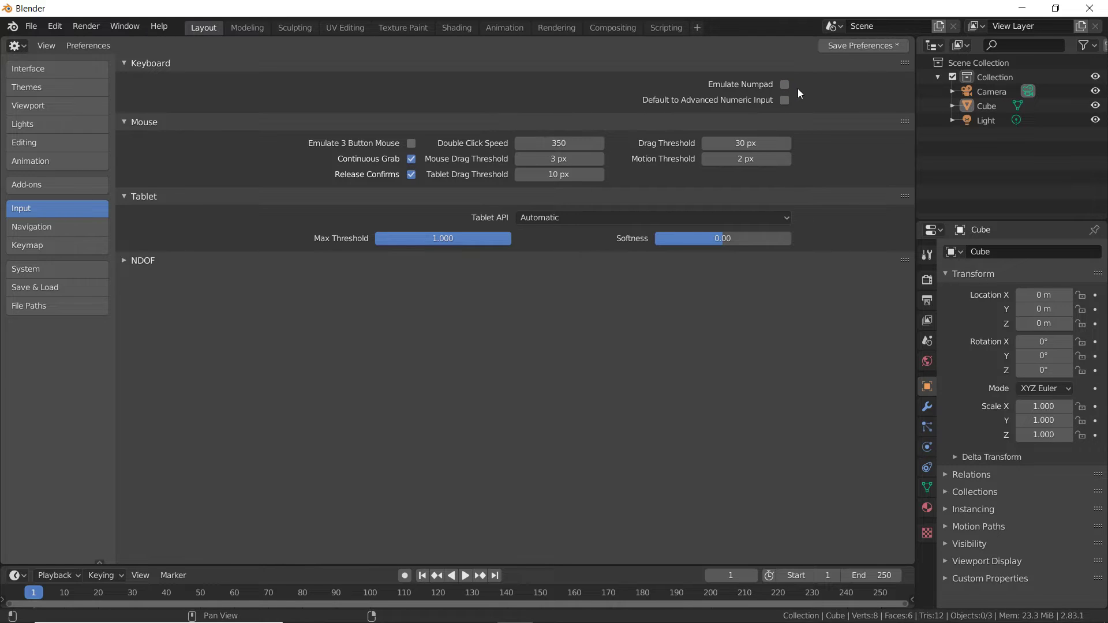
pyautogui.click(412, 143)
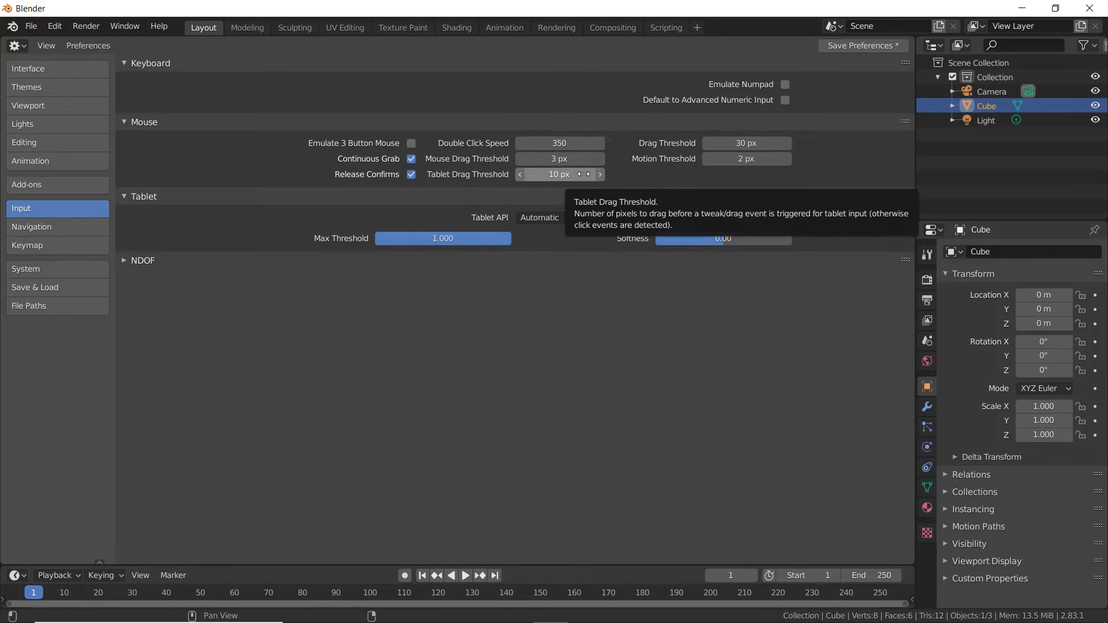
pyautogui.click(578, 159)
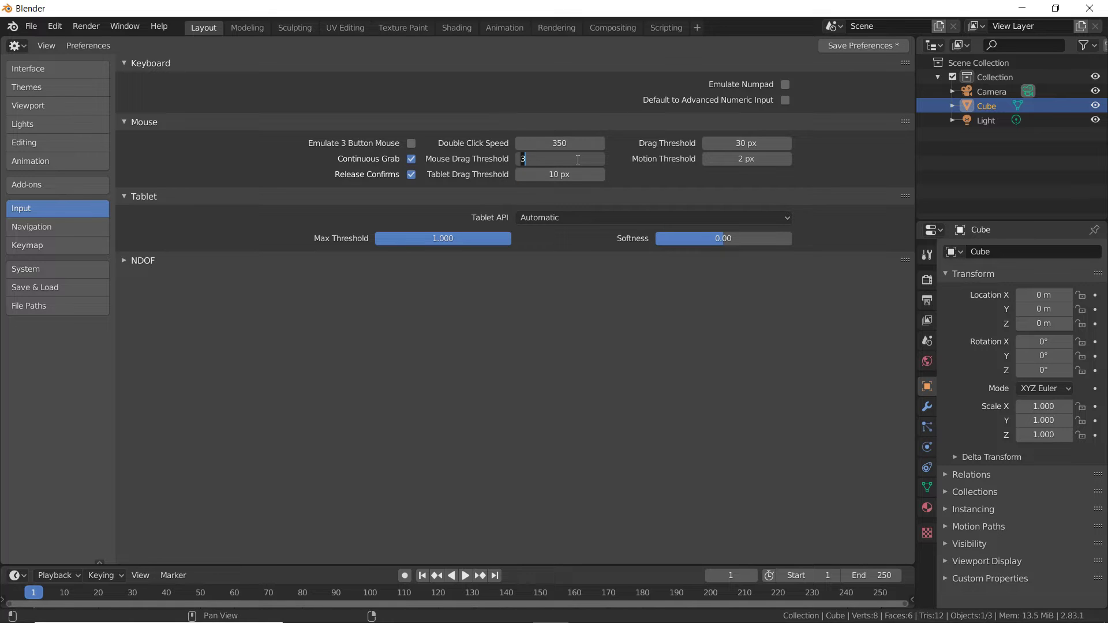
pyautogui.write('80')
pyautogui.press('Return')
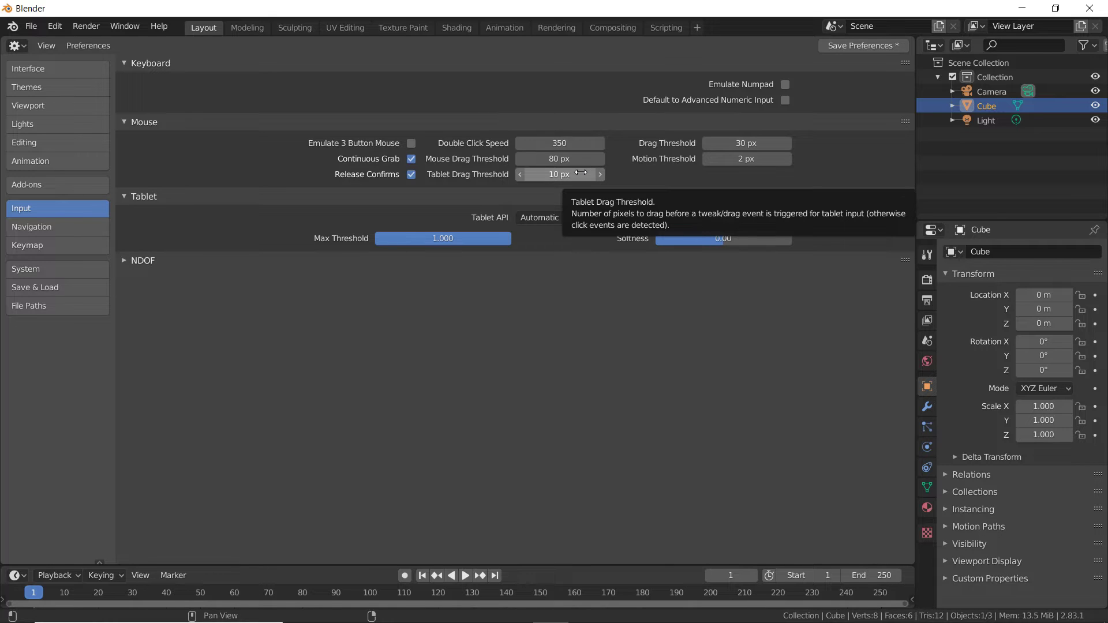
pyautogui.click(579, 173)
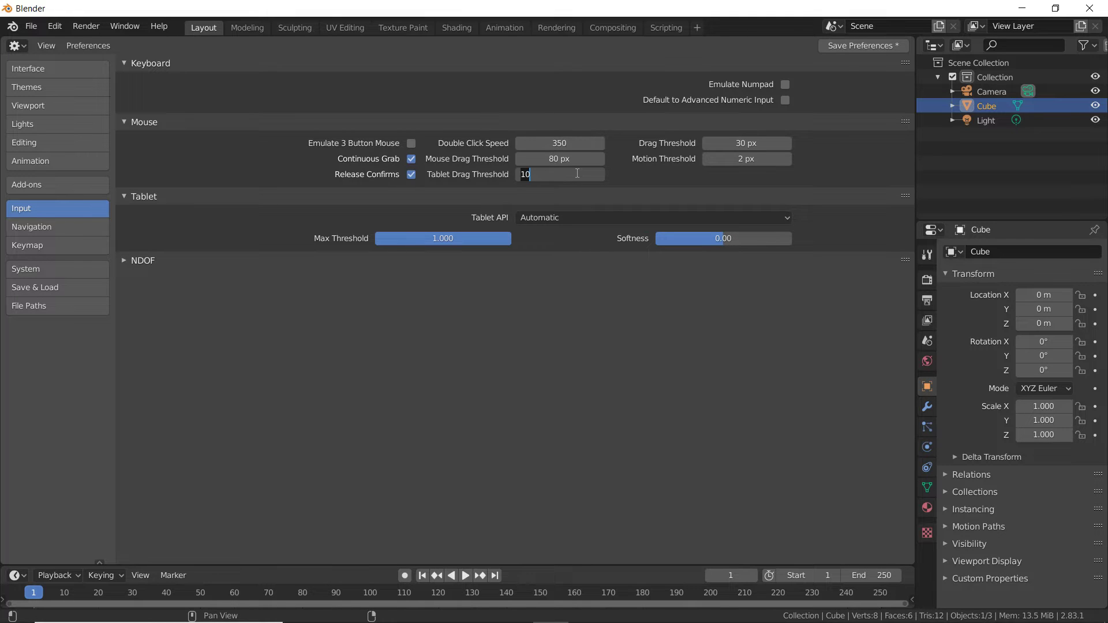
pyautogui.write('50')
pyautogui.press('Return')
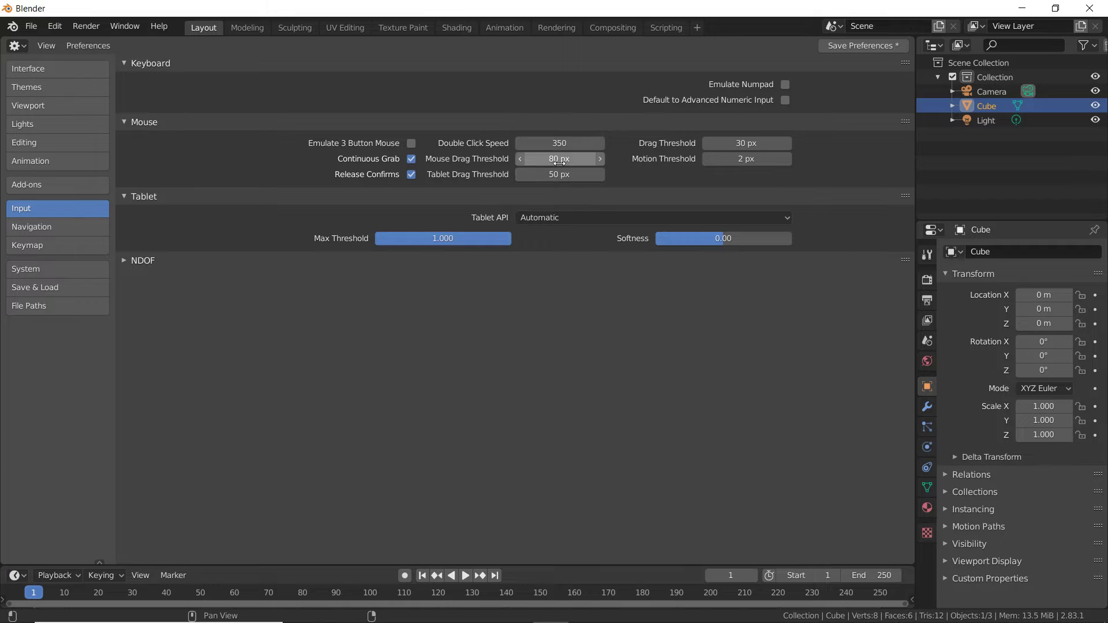
# Switch the main area to the Shader Editor and link the Principled BSDF output to the Material Output's Surface input.
pyautogui.hotkey('shift', 'F3')
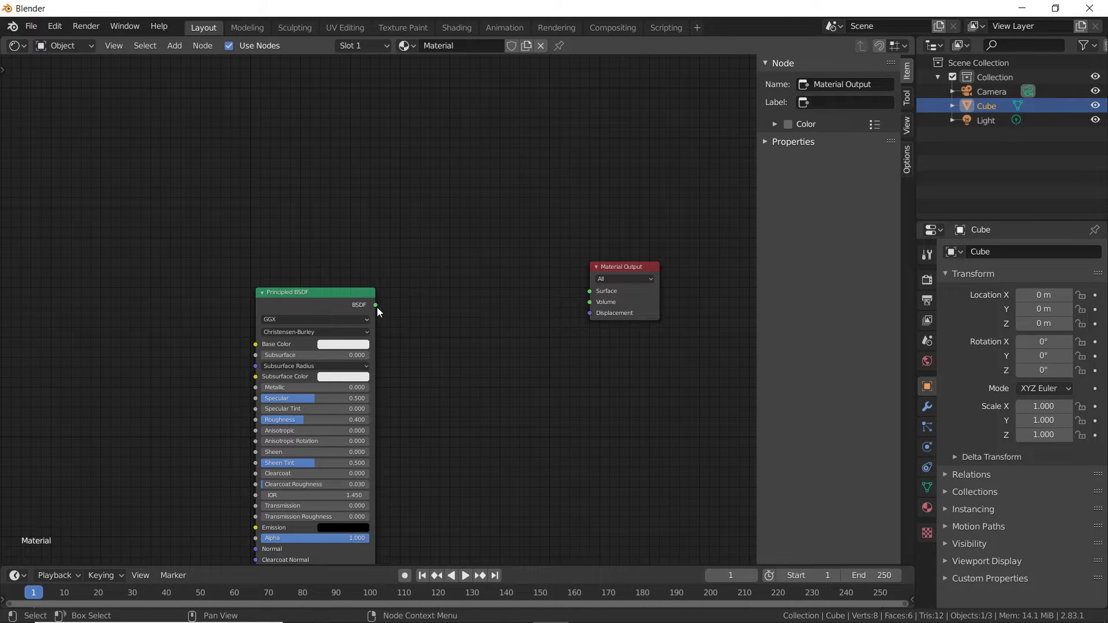
pyautogui.moveTo(376, 304)
pyautogui.mouseDown()
pyautogui.moveTo(487, 212)
pyautogui.moveTo(525, 228)
pyautogui.moveTo(396, 300)
pyautogui.mouseUp()
pyautogui.moveTo(376, 305)
pyautogui.mouseDown()
pyautogui.moveTo(441, 305)
pyautogui.moveTo(385, 306)
pyautogui.mouseUp()
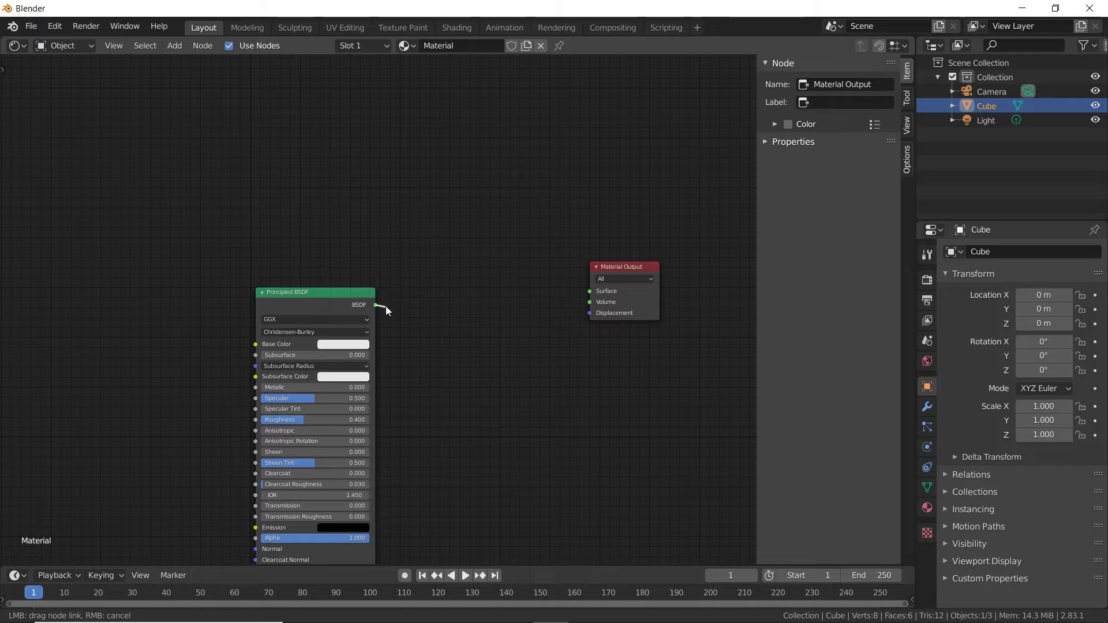
pyautogui.moveTo(457, 279); pyautogui.dragTo(537, 283)
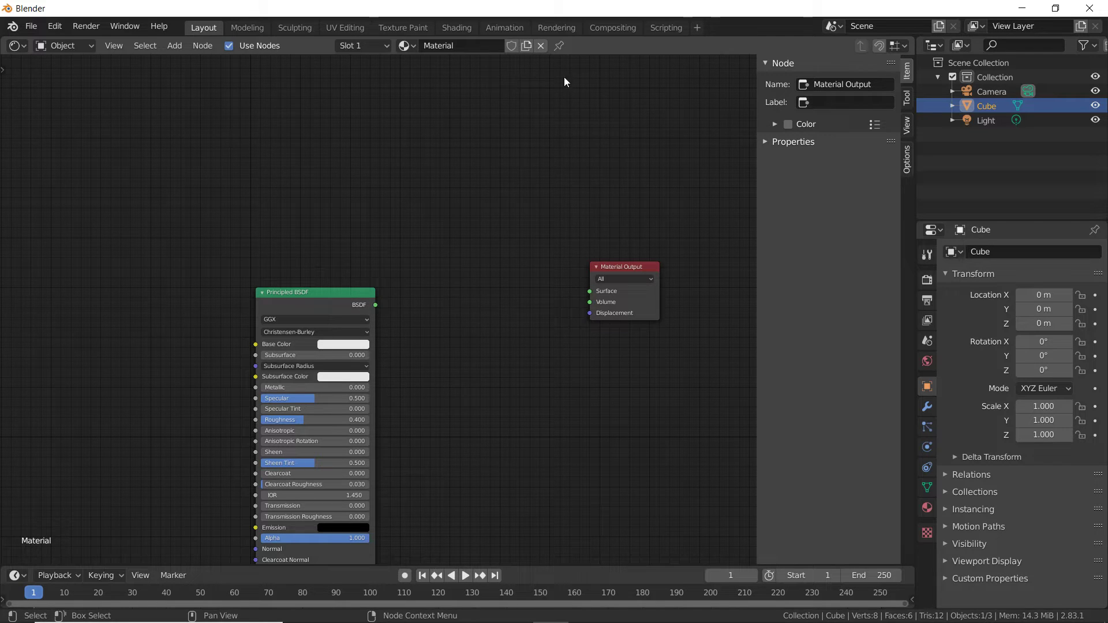
pyautogui.moveTo(375, 304); pyautogui.dragTo(591, 292)
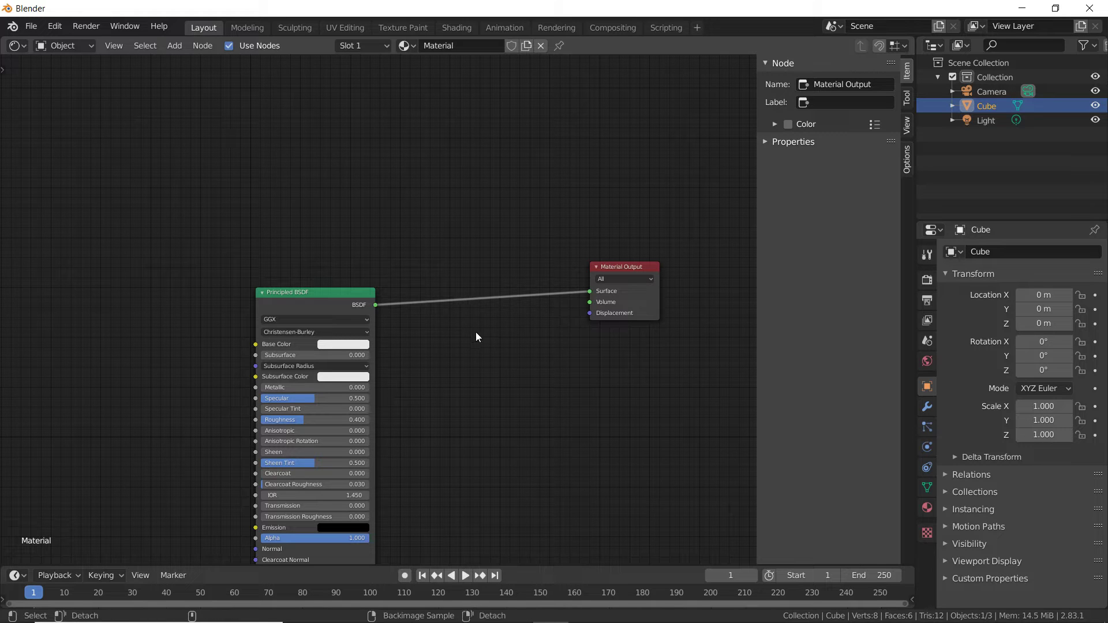
# Return the area to Preferences and, in the keymap settings, set the selection mouse button to Right and the spacebar action to Search.
pyautogui.click(22, 48)
pyautogui.click(419, 145)
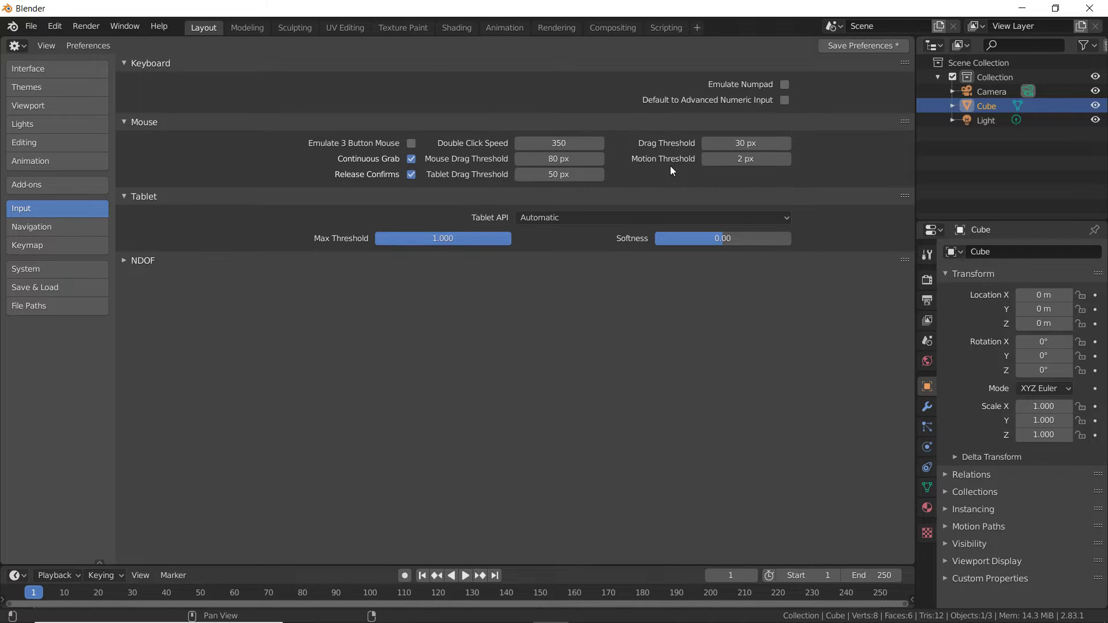
pyautogui.click(60, 245)
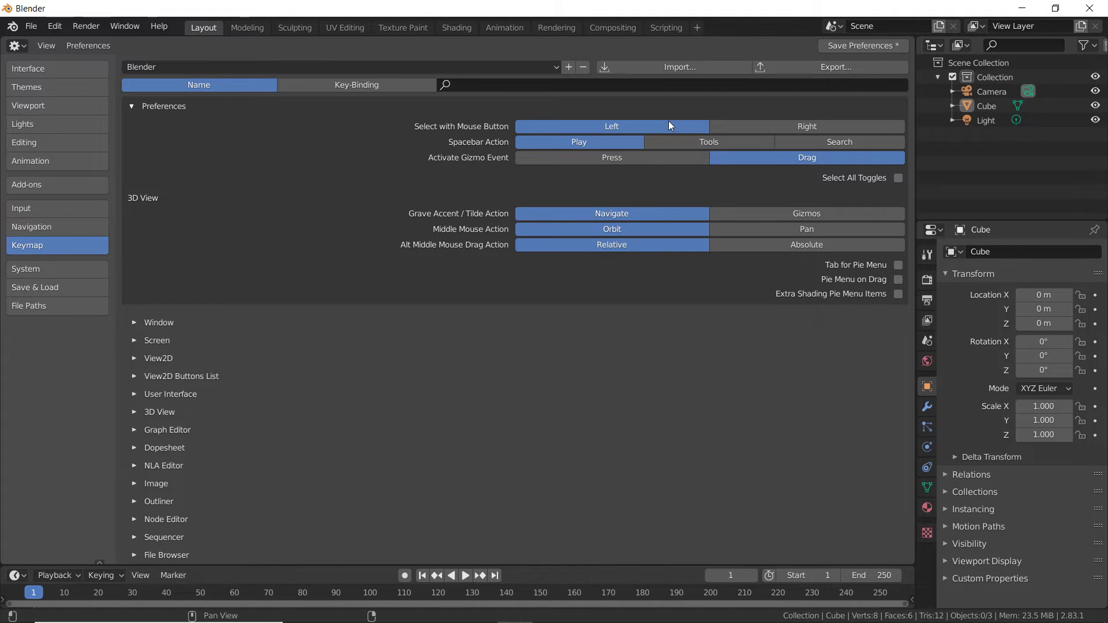
pyautogui.click(740, 127)
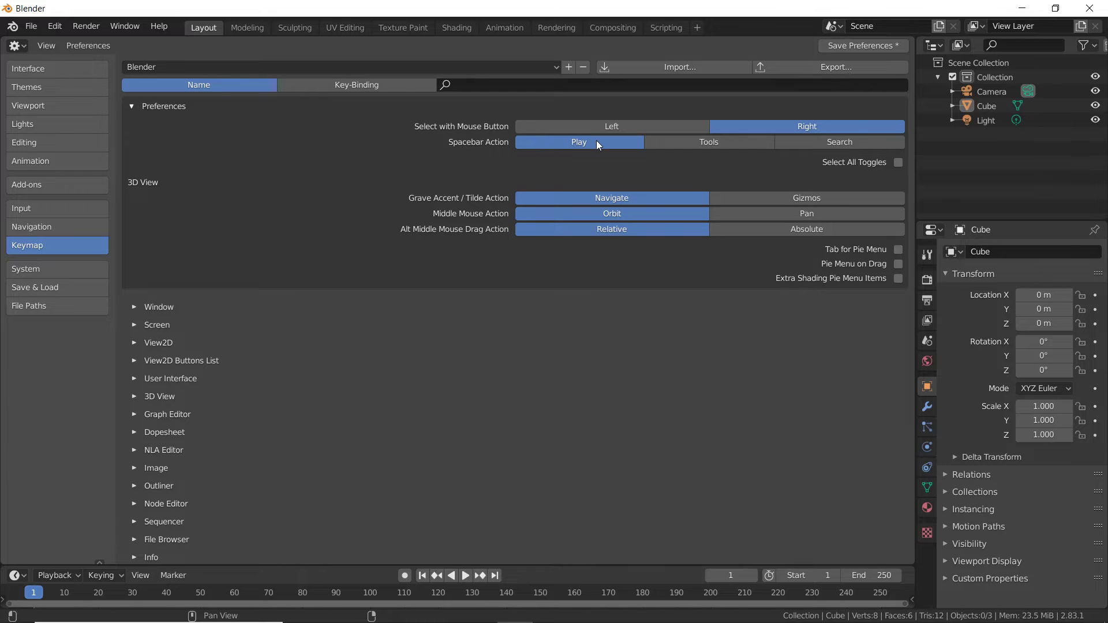
pyautogui.click(700, 141)
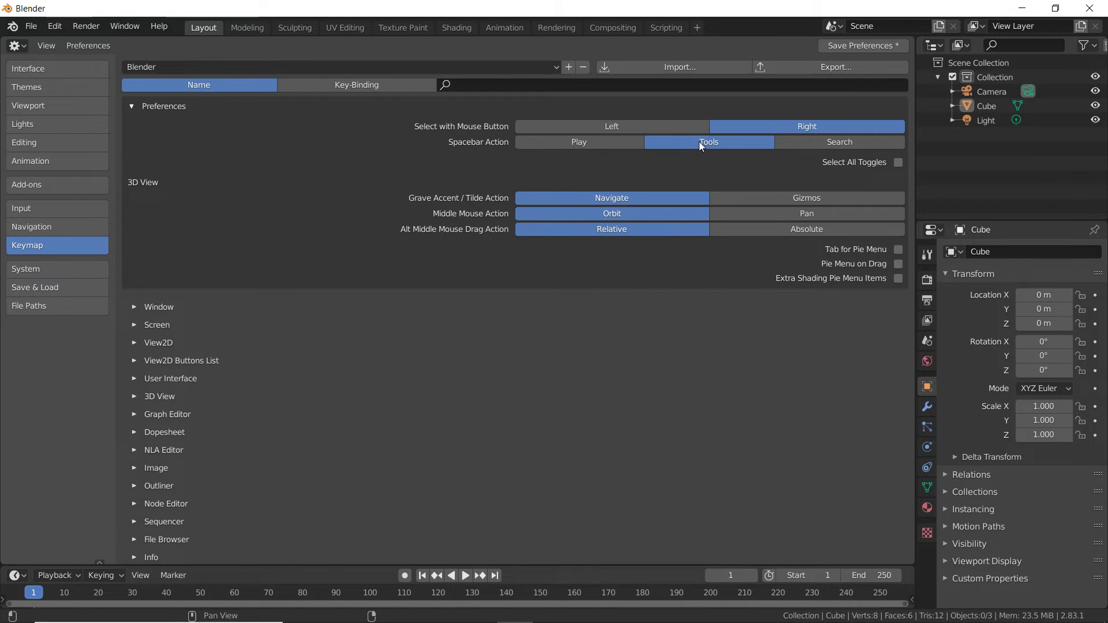
pyautogui.click(792, 138)
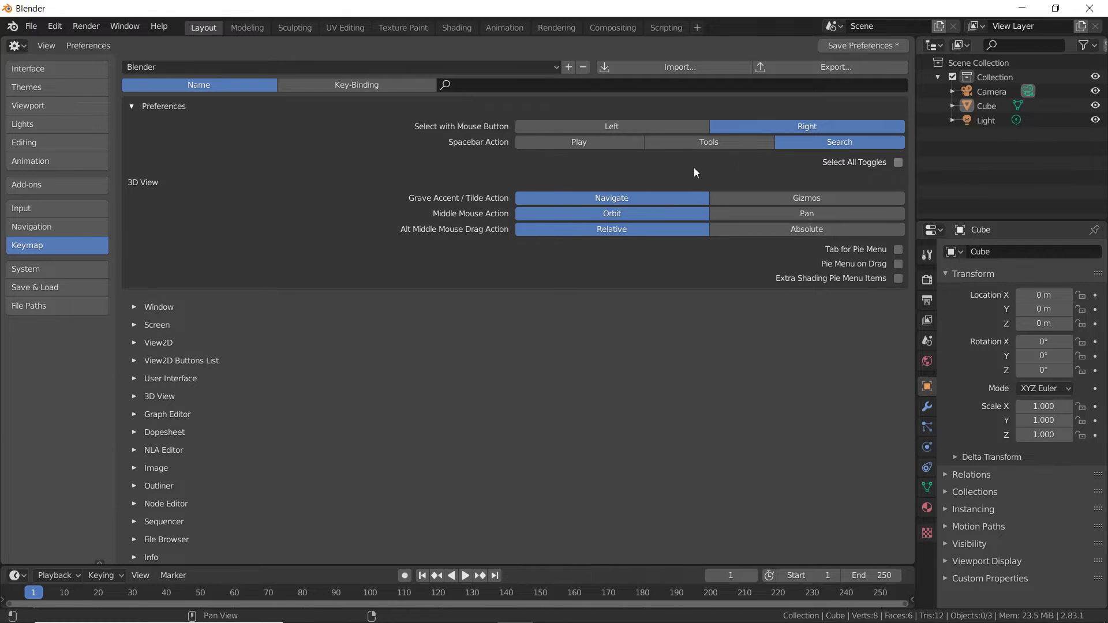
# In the system preferences, choose CUDA as the Cycles render device and set the undo steps to 100.
pyautogui.click(85, 268)
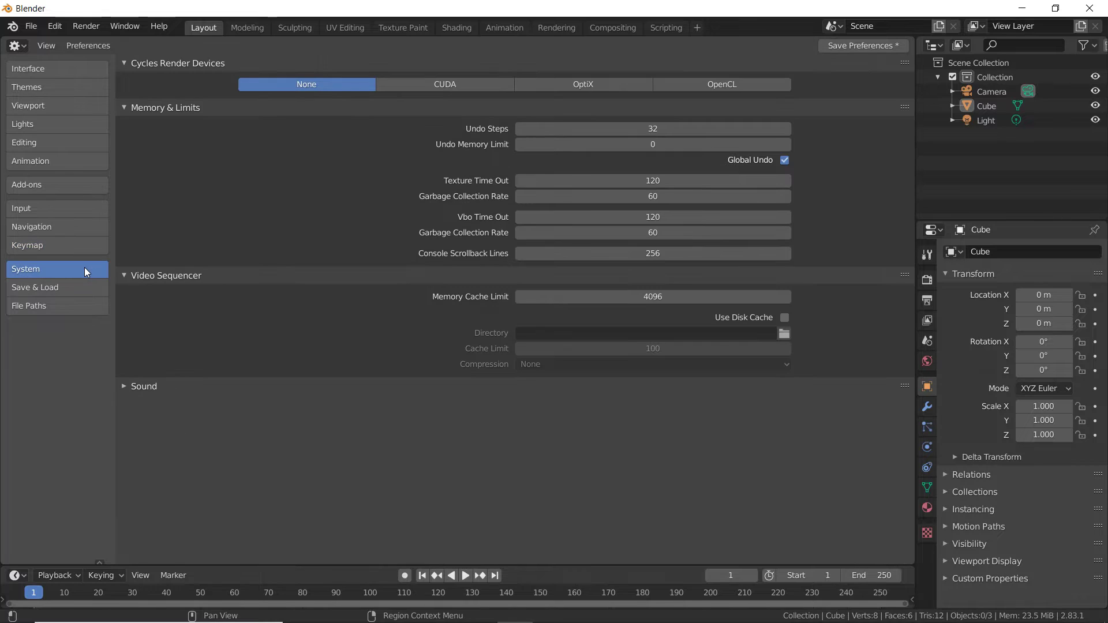
pyautogui.click(440, 83)
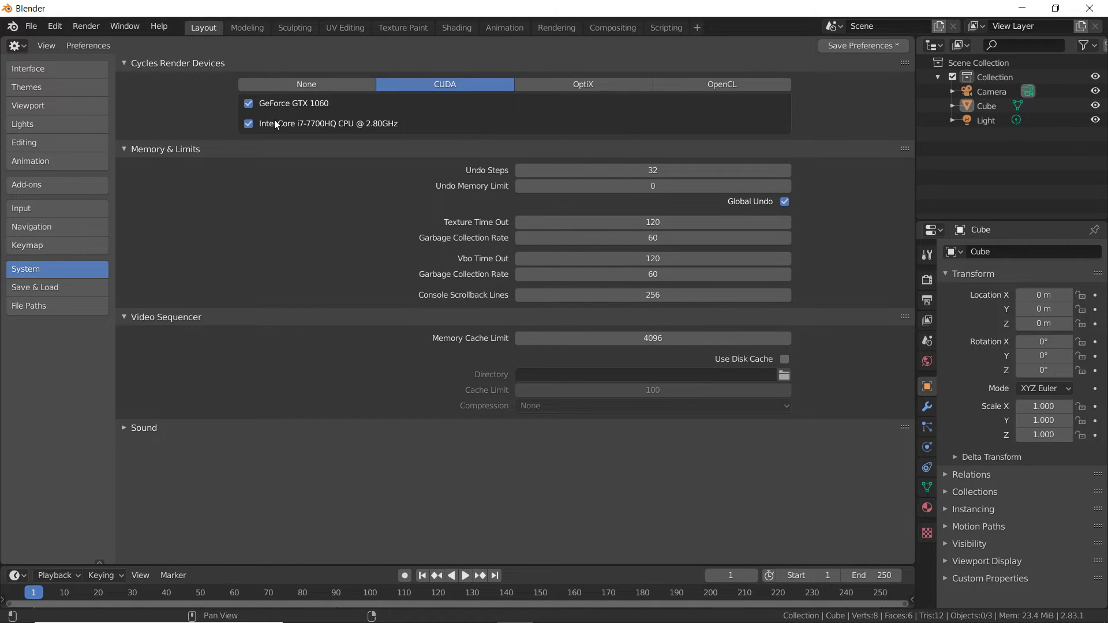
pyautogui.click(632, 172)
pyautogui.write('64')
pyautogui.press('Return')
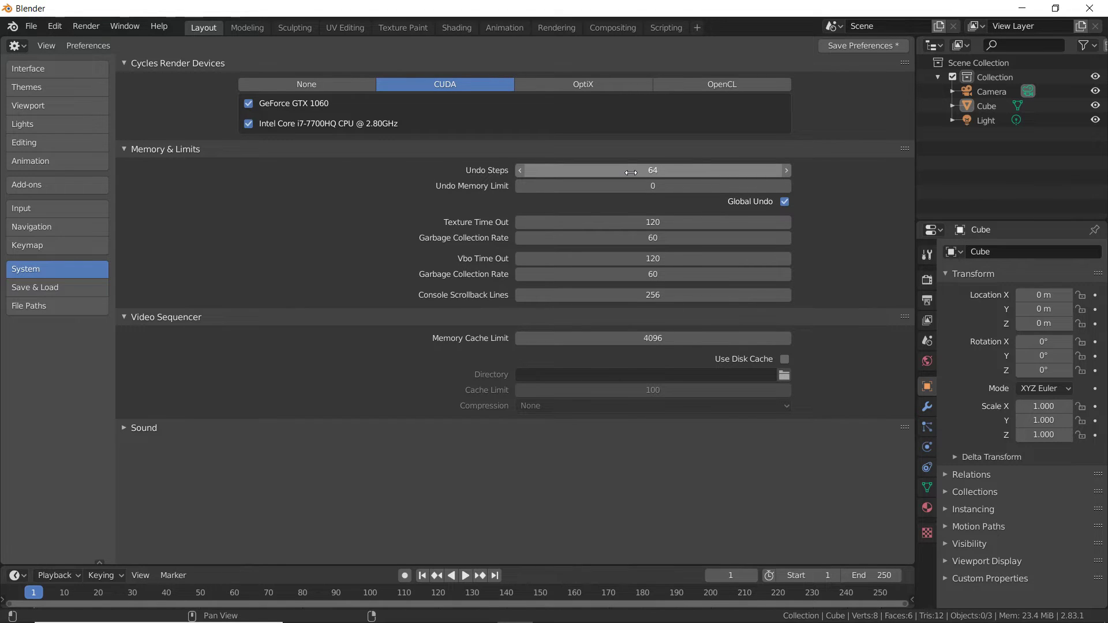
pyautogui.click(631, 172)
pyautogui.write('100')
pyautogui.press('Return')
# In the save and load preferences, set the auto save timer to 1 minute.
pyautogui.click(82, 291)
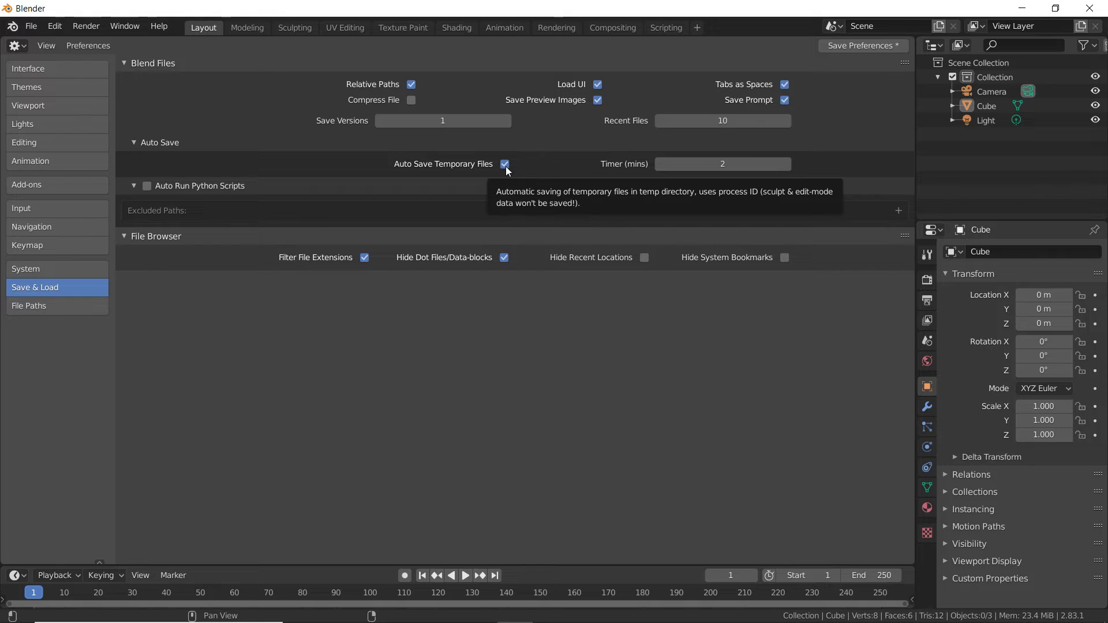
pyautogui.click(734, 166)
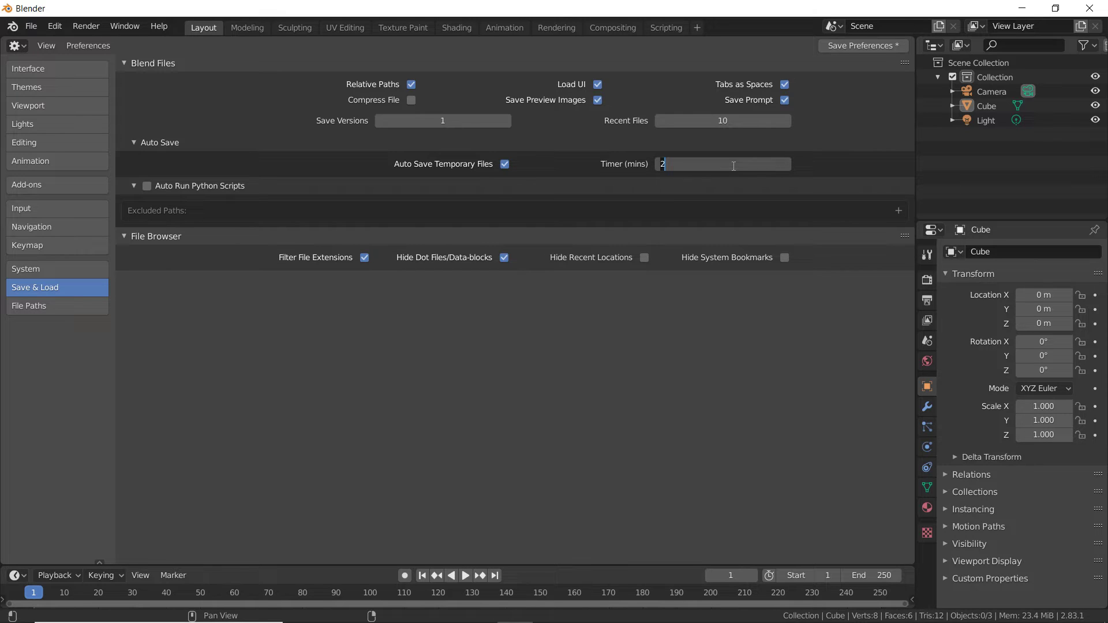
pyautogui.write('1')
pyautogui.press('Return')
# Review the file path preferences and save the preferences.
pyautogui.click(73, 306)
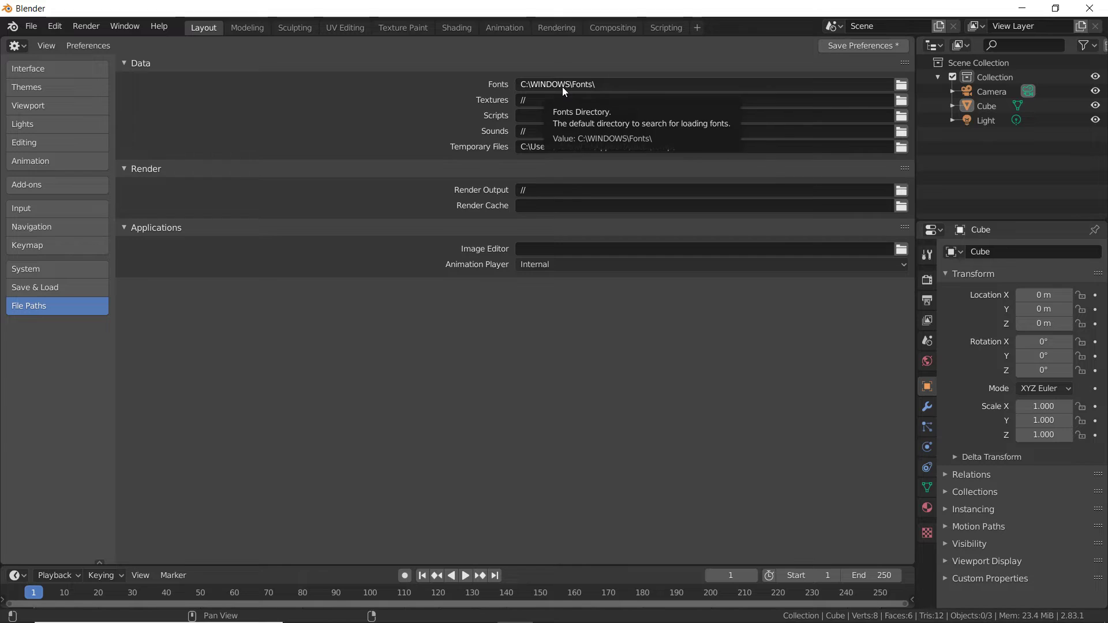
pyautogui.click(97, 46)
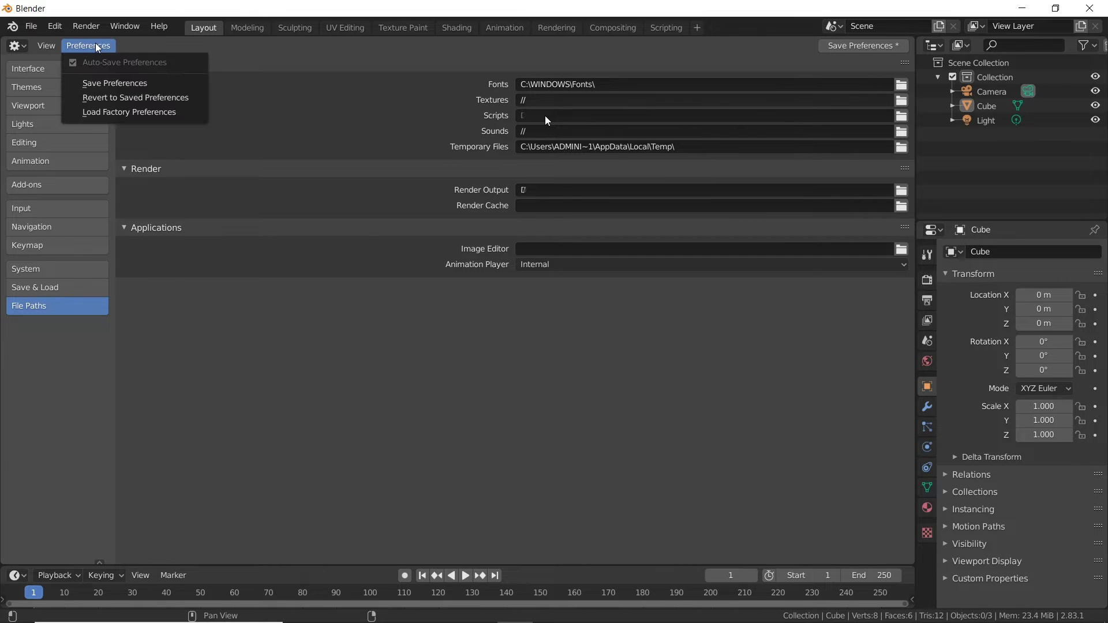
pyautogui.click(142, 84)
pyautogui.click(106, 45)
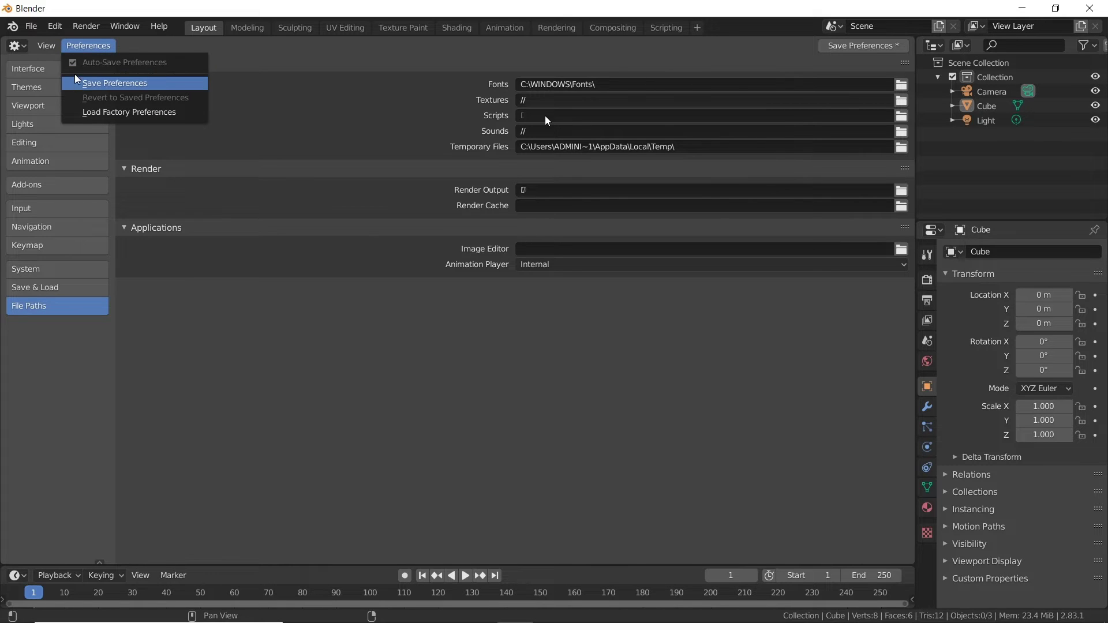
pyautogui.click(140, 85)
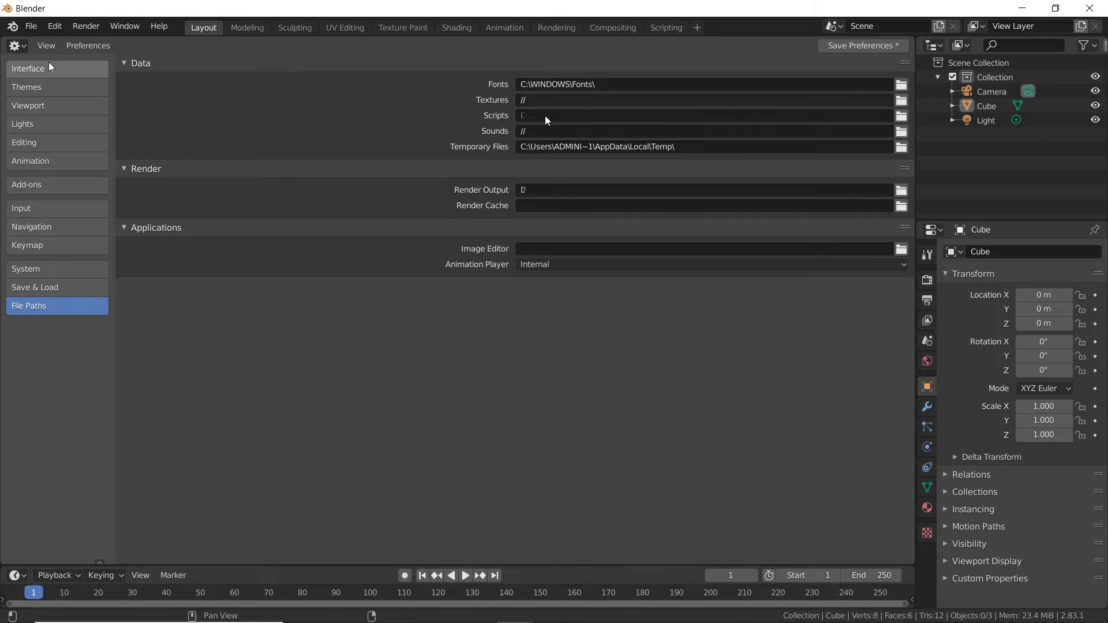
# Switch the area back to the 3D Viewport, place the 3D cursor beside the cube, and select the cube.
pyautogui.click(19, 48)
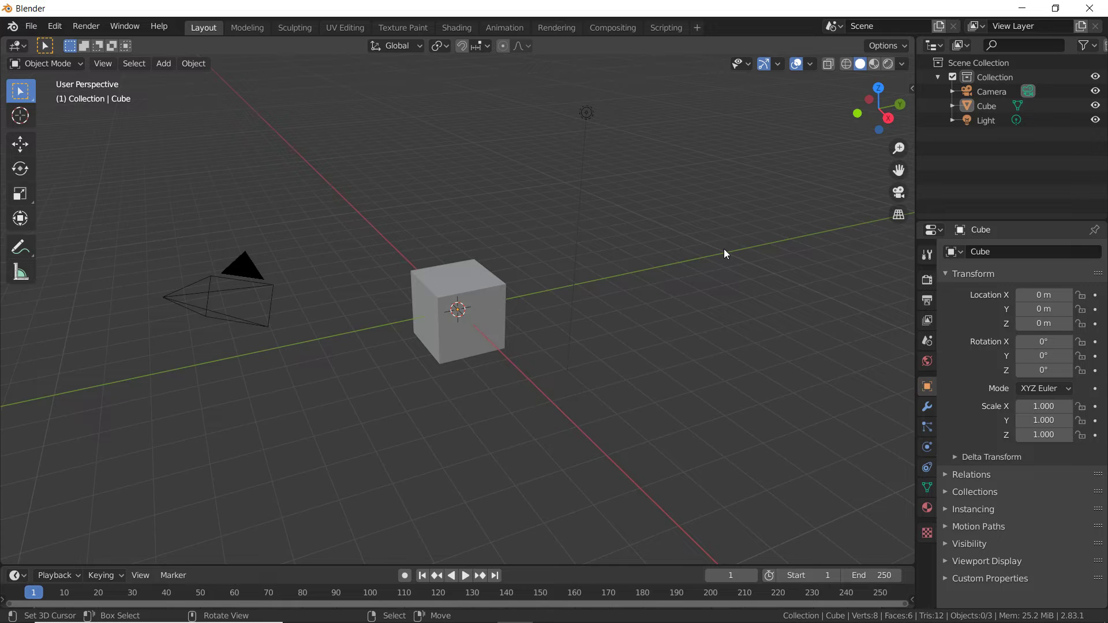
pyautogui.keyDown('shift'); pyautogui.rightClick(562, 326); pyautogui.keyUp('shift')
pyautogui.click(495, 299)
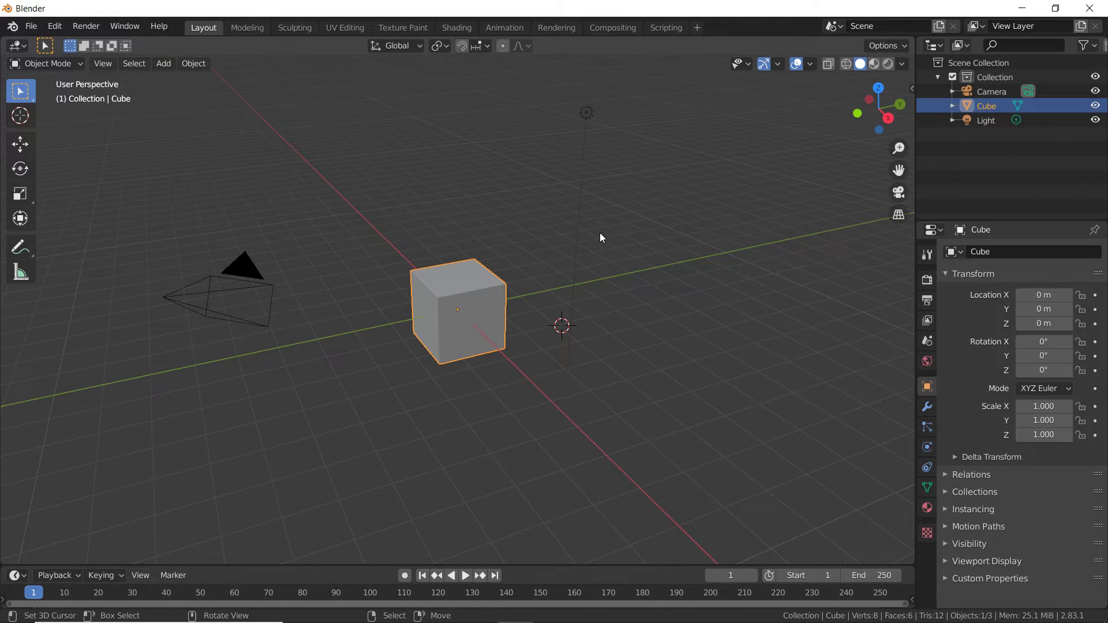
# Show the viewport's view settings and set the clip start to 0.01 m and the clip end to 1000000 m.
pyautogui.press('n')
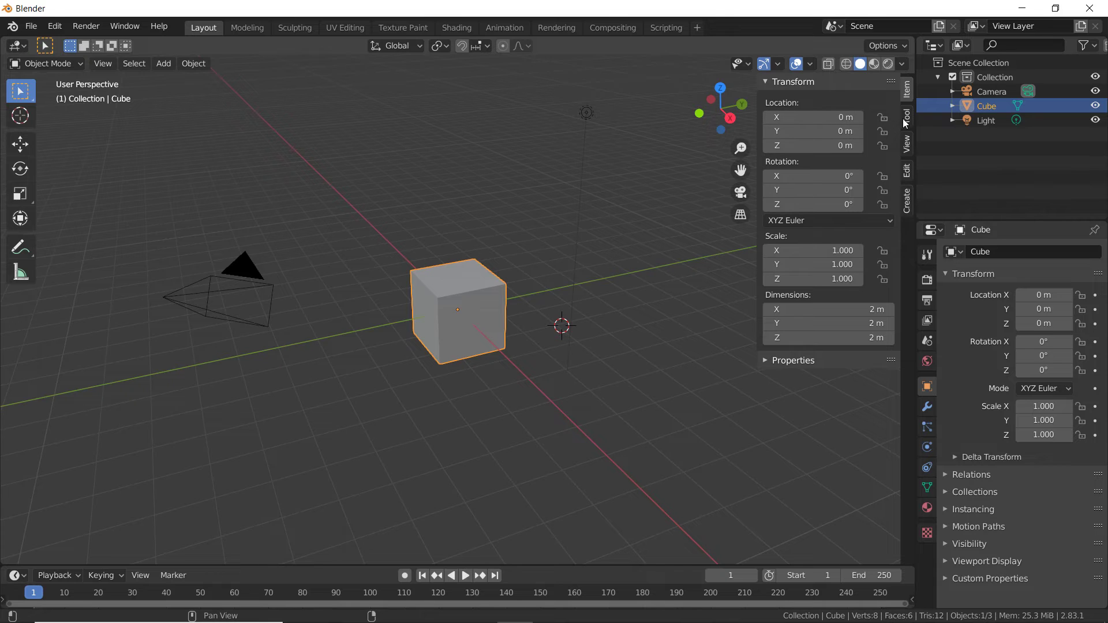
pyautogui.click(907, 151)
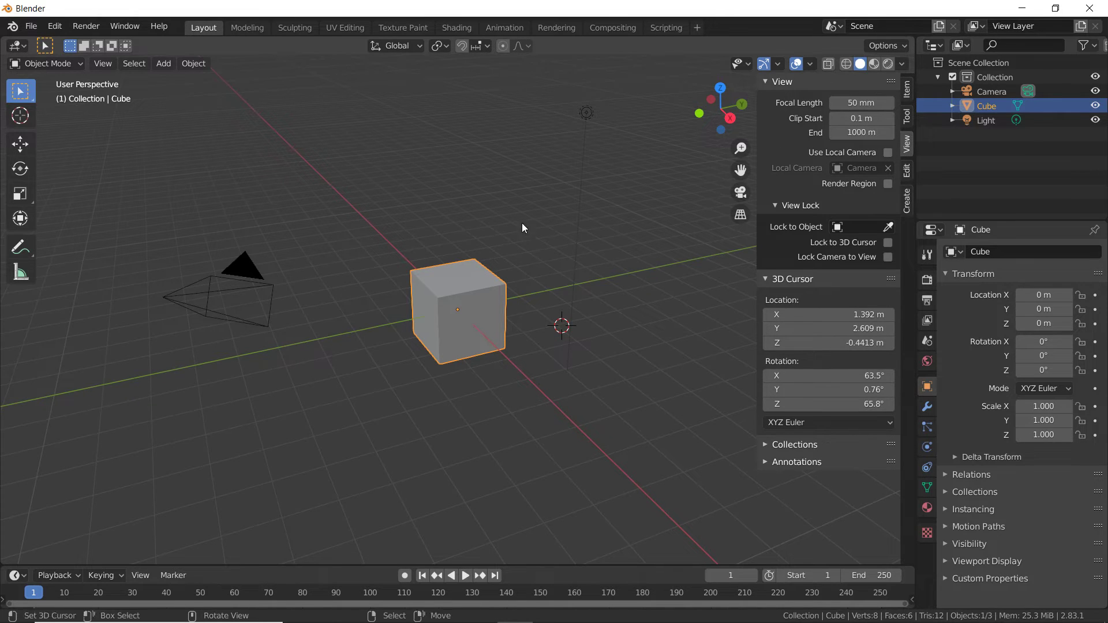
pyautogui.moveTo(522, 227); pyautogui.dragTo(439, 248, button='middle')
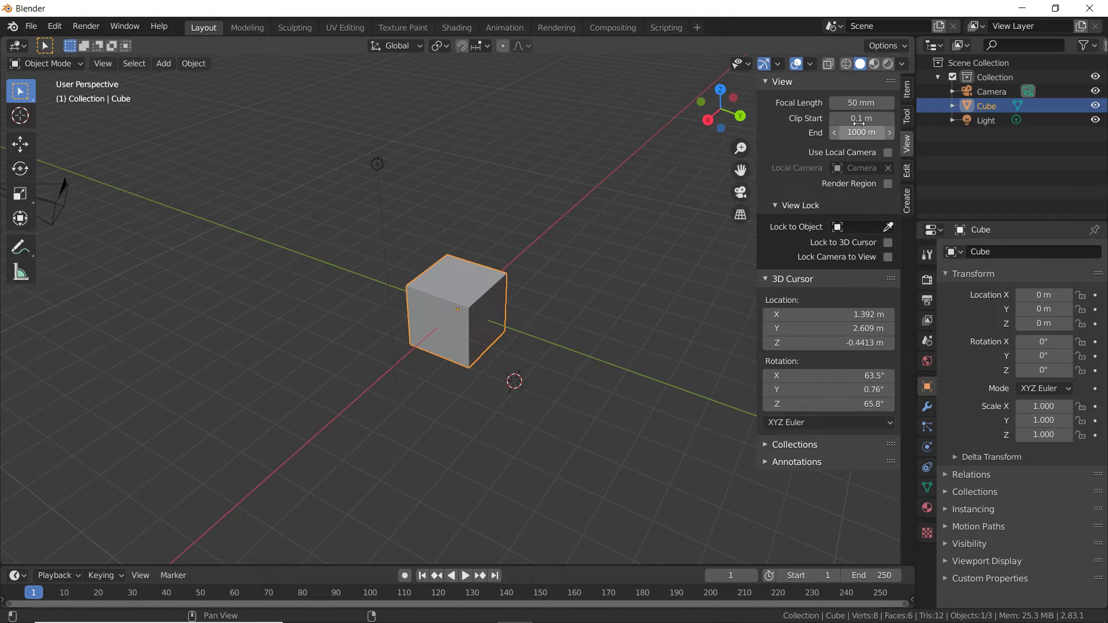
pyautogui.click(861, 119)
pyautogui.write('.0')
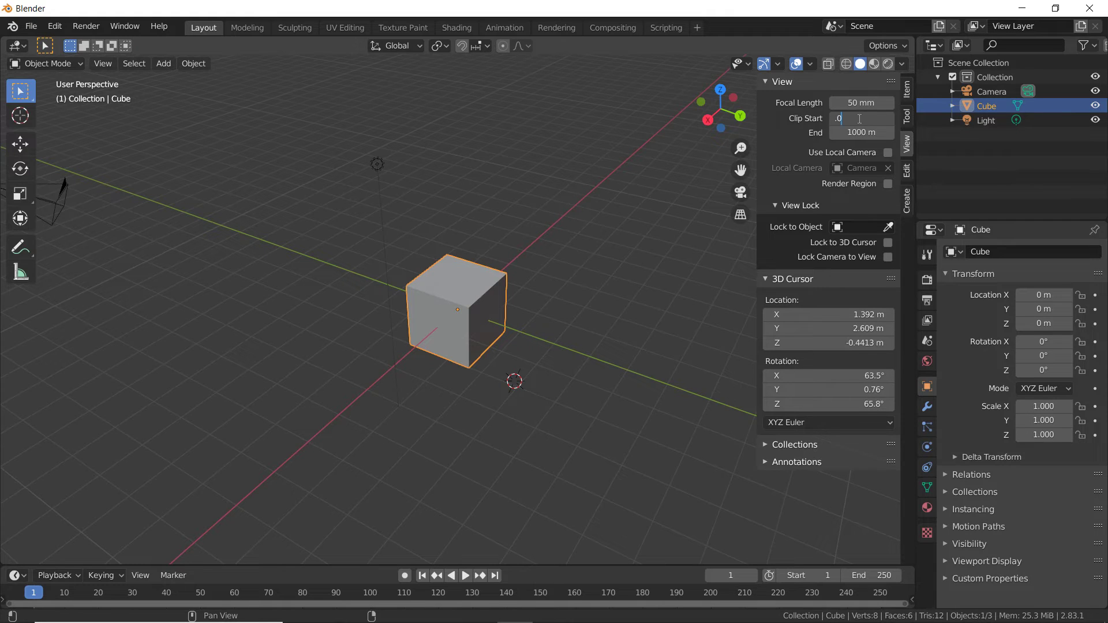
pyautogui.press('Return')
pyautogui.click(860, 133)
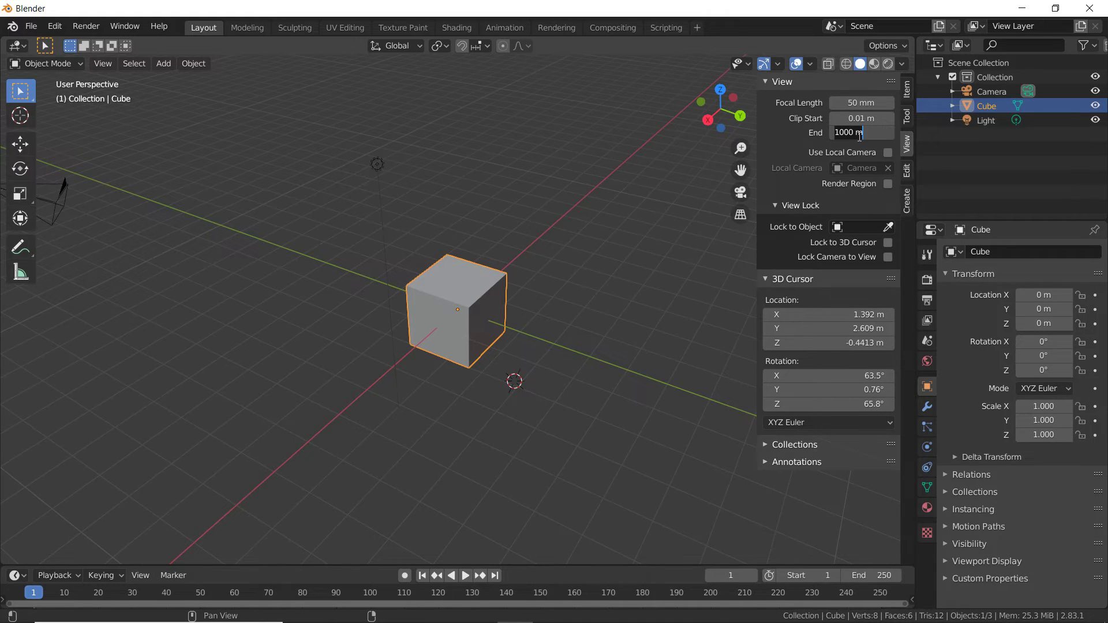
pyautogui.write('1000000')
pyautogui.press('Return')
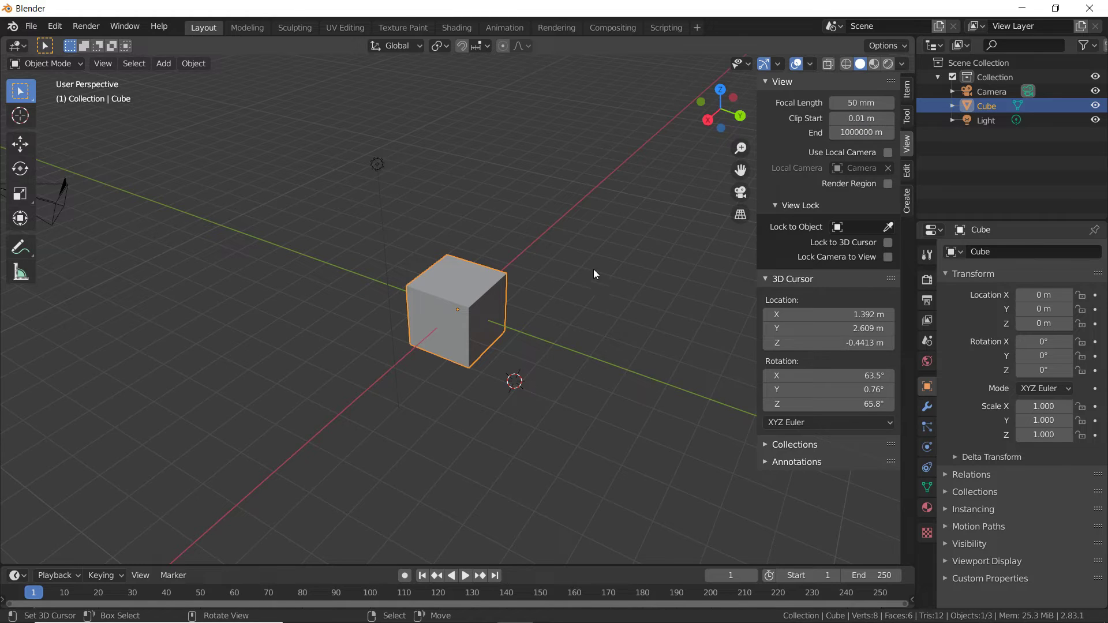
pyautogui.moveTo(629, 205); pyautogui.dragTo(562, 231, button='middle')
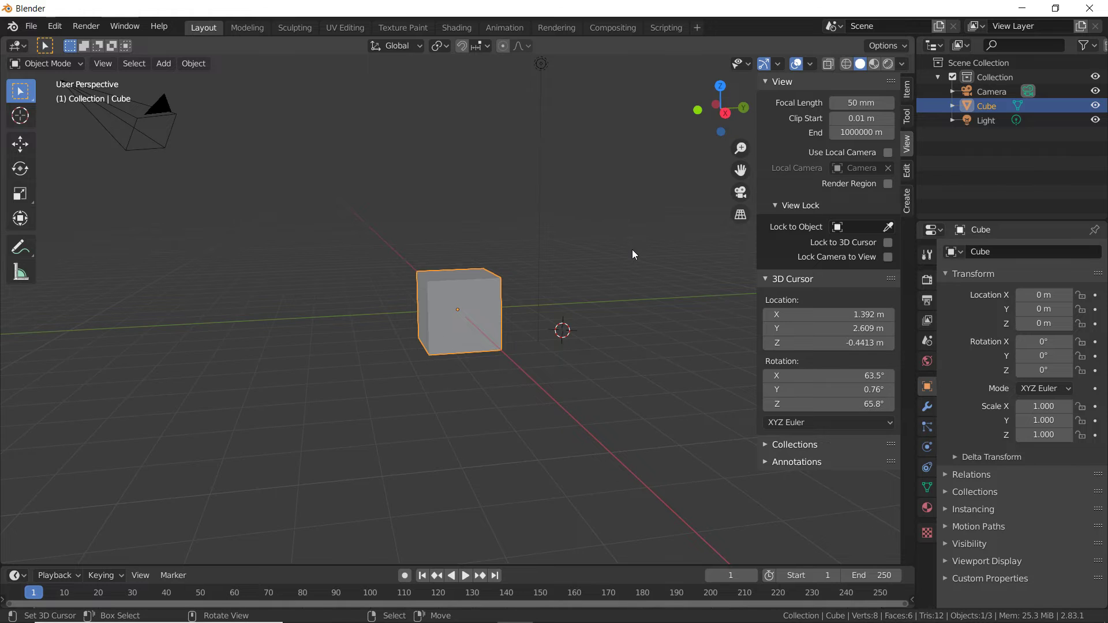
pyautogui.moveTo(554, 249); pyautogui.dragTo(578, 291, button='middle')
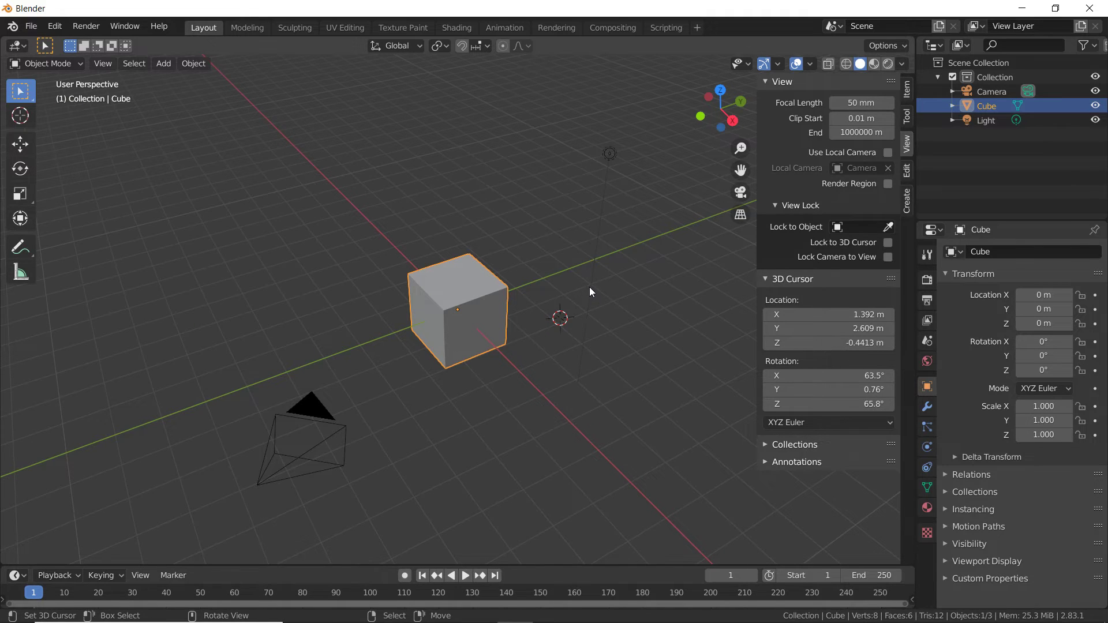
# Try a viewport clip start of 0.5 m while viewing the cube up close.
pyautogui.moveTo(676, 185); pyautogui.dragTo(622, 209, button='middle')
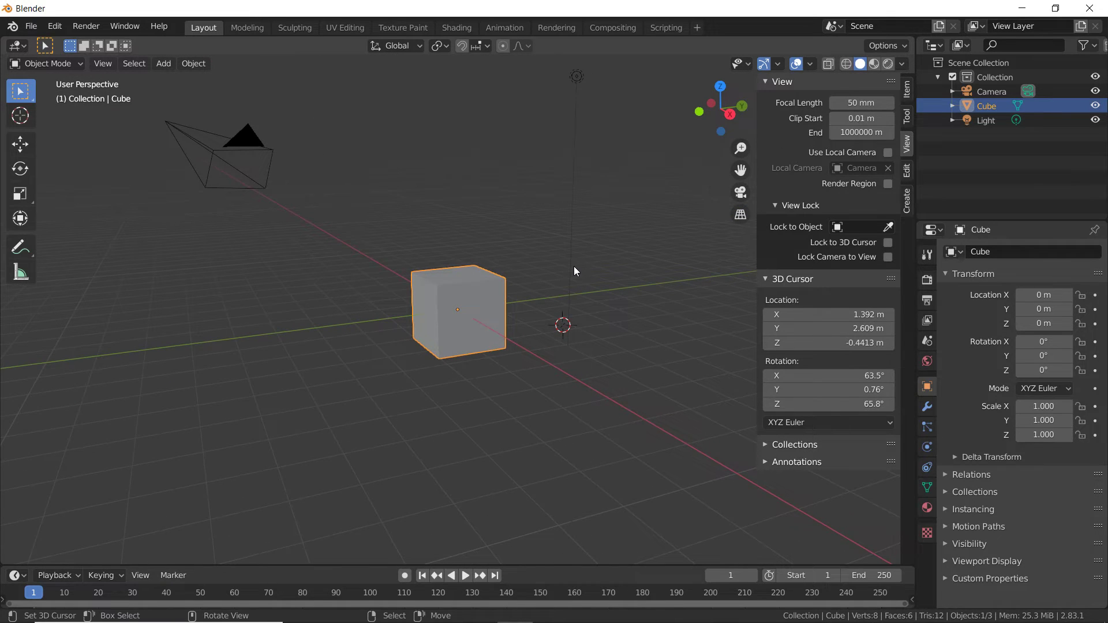
pyautogui.scroll(10, 575, 272)
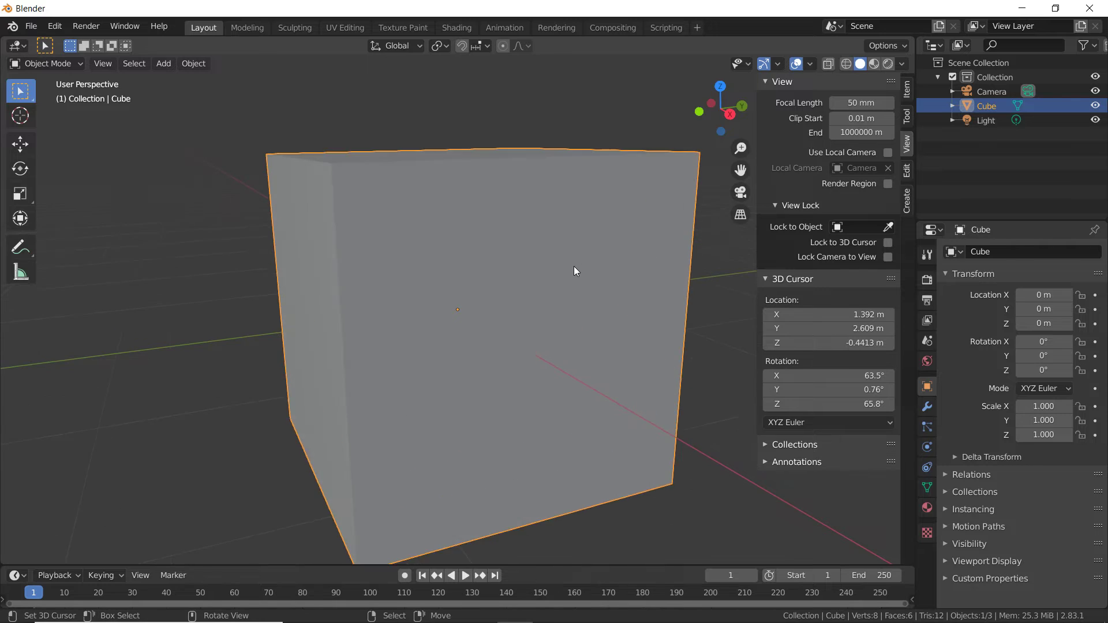
pyautogui.scroll(-5, 384, 287)
pyautogui.moveTo(383, 287); pyautogui.dragTo(399, 329, button='middle')
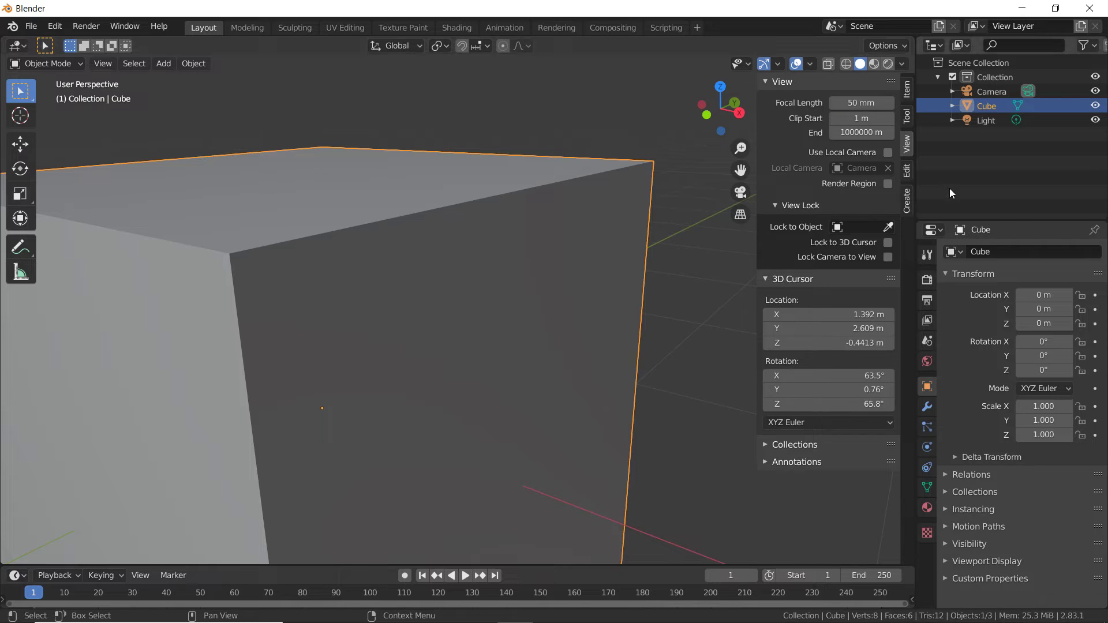
pyautogui.scroll(2, 616, 241)
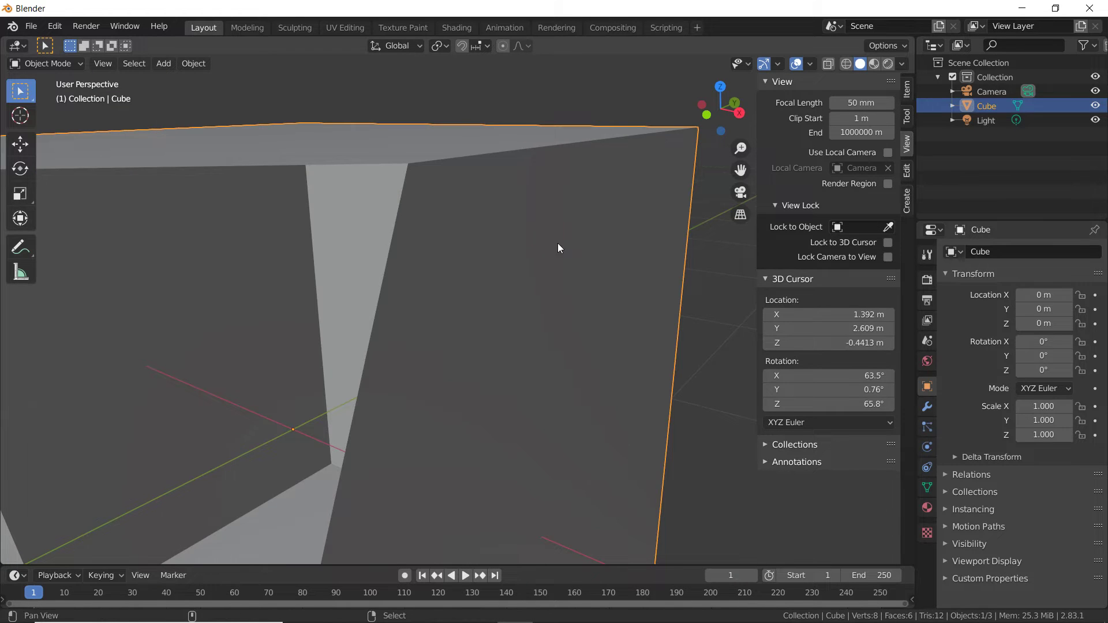
pyautogui.keyDown('shift'); pyautogui.moveTo(470, 251); pyautogui.dragTo(546, 287, button='middle'); pyautogui.keyUp('shift')
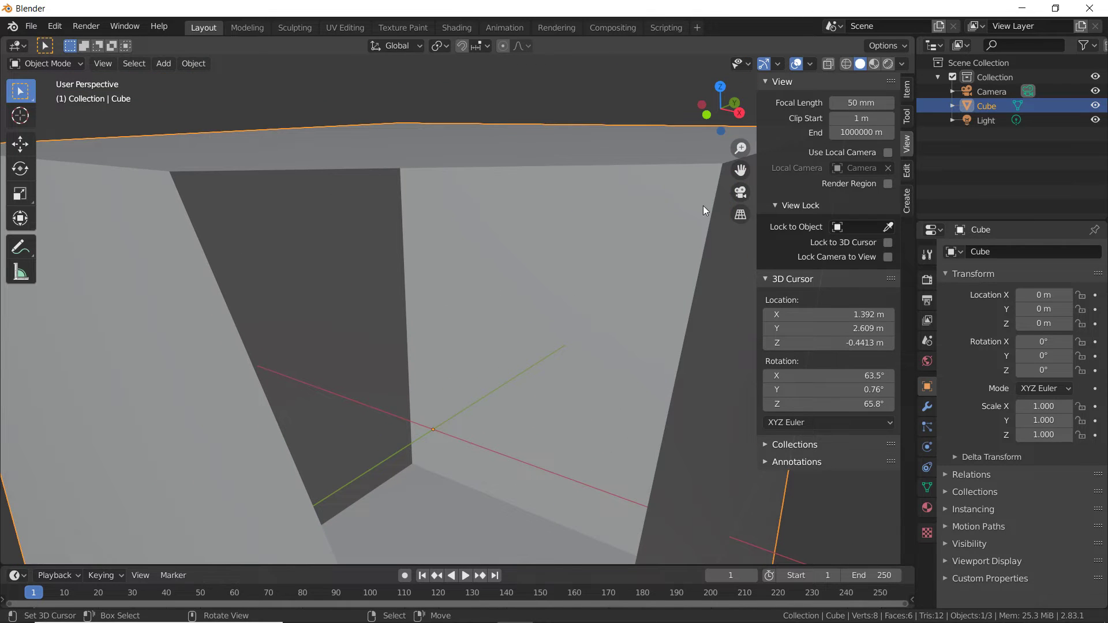
pyautogui.click(863, 119)
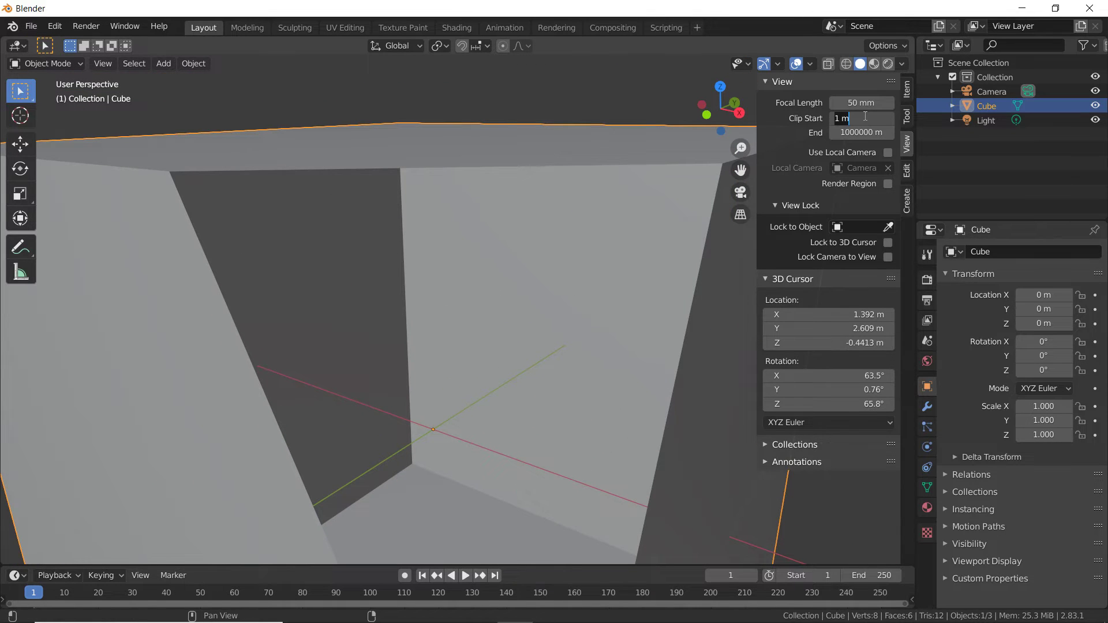
pyautogui.write('.5')
pyautogui.press('Return')
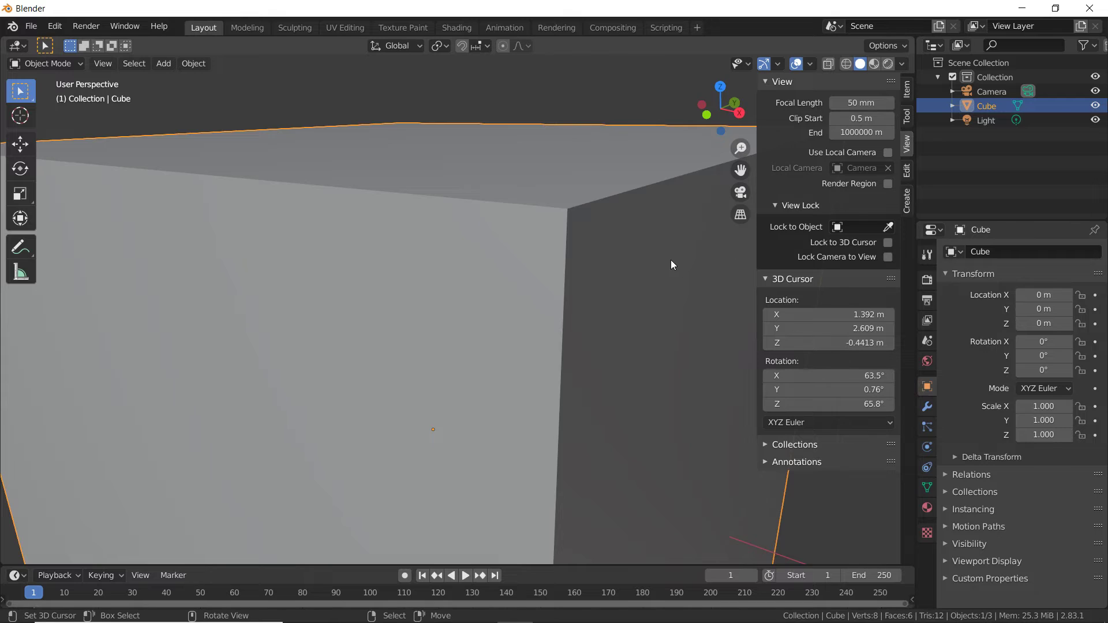
# Set the viewport's clip start to 0.01 m, check the cube up close, and hide the view settings.
pyautogui.scroll(3, 672, 264)
pyautogui.click(865, 118)
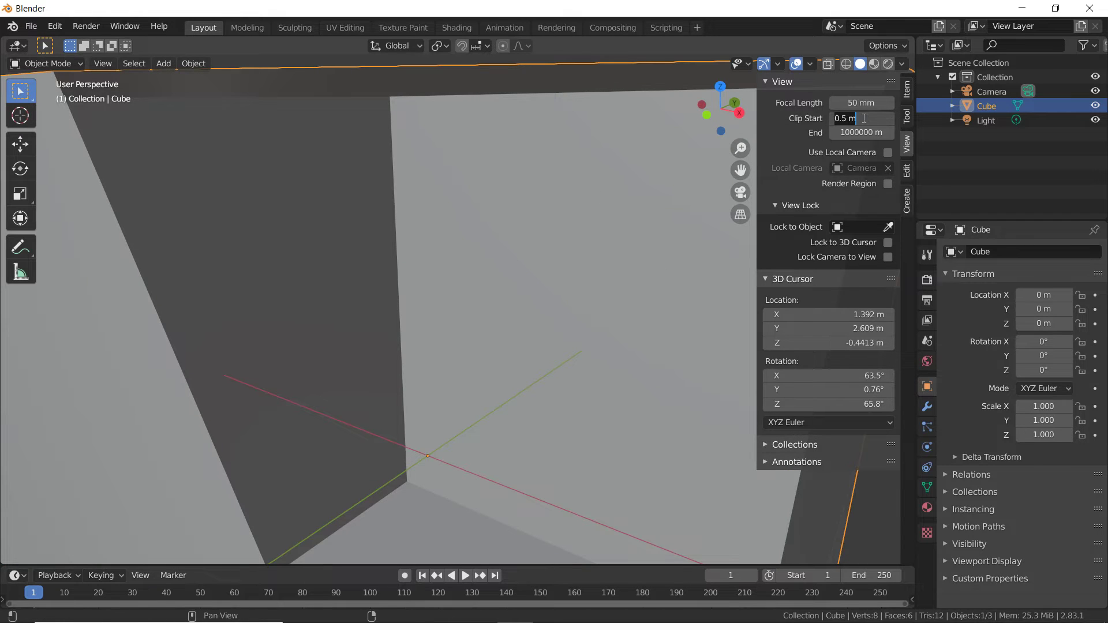
pyautogui.write('.01')
pyautogui.press('Return')
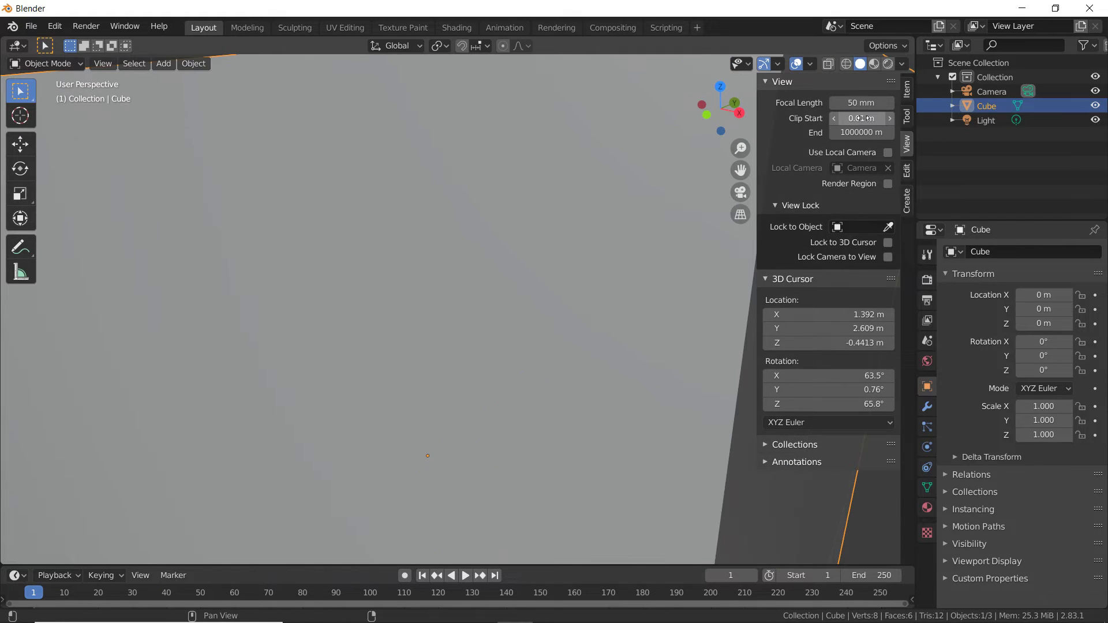
pyautogui.keyDown('shift'); pyautogui.moveTo(675, 236); pyautogui.dragTo(614, 269, button='middle'); pyautogui.keyUp('shift')
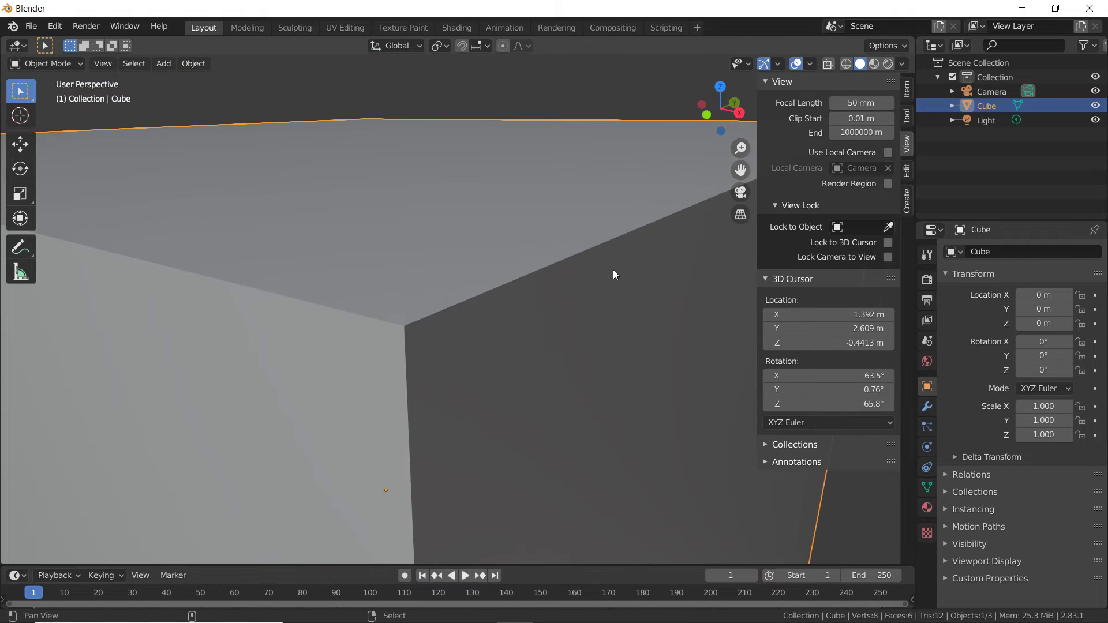
pyautogui.scroll(1, 583, 296)
pyautogui.scroll(-6, 584, 297)
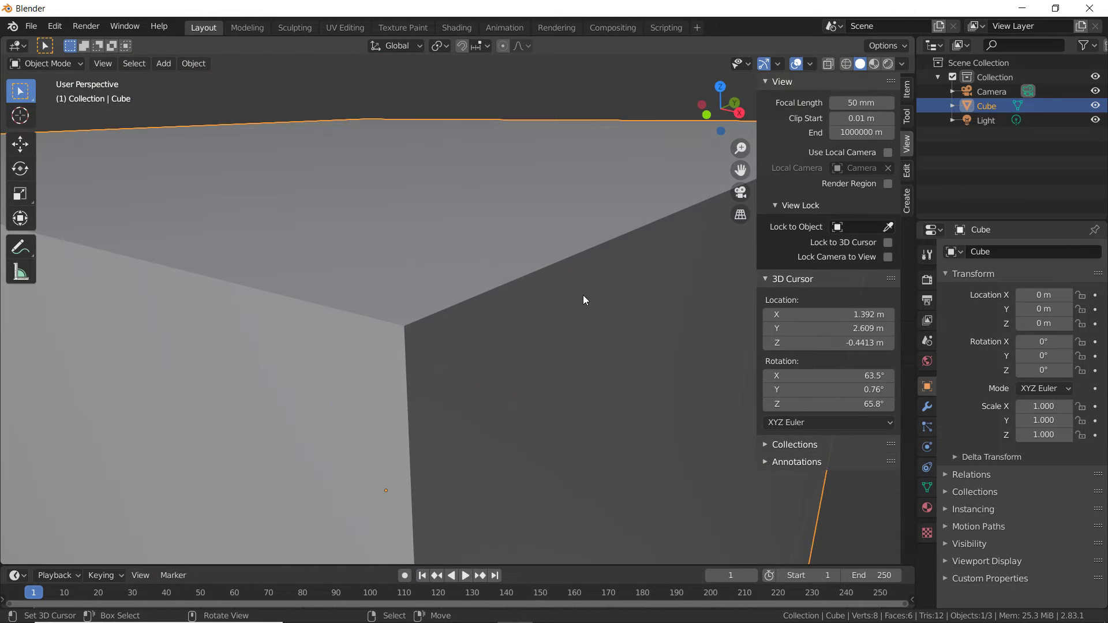
pyautogui.keyDown('shift'); pyautogui.moveTo(497, 289); pyautogui.dragTo(436, 247, button='middle'); pyautogui.keyUp('shift')
pyautogui.press('n')
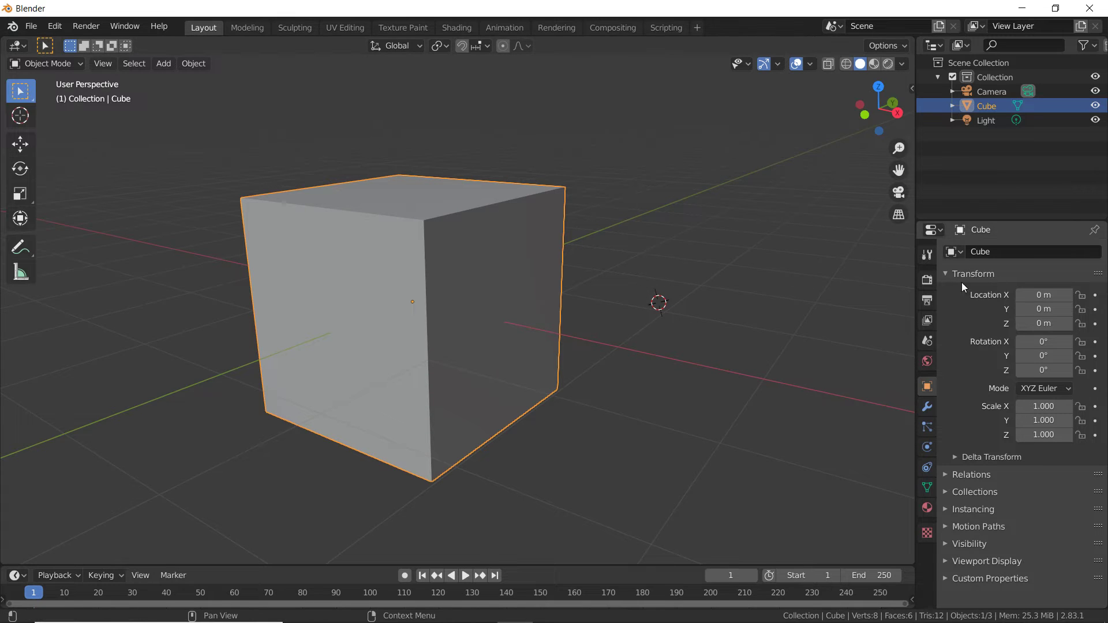
# Show the scene's render properties and widen the properties area.
pyautogui.click(928, 280)
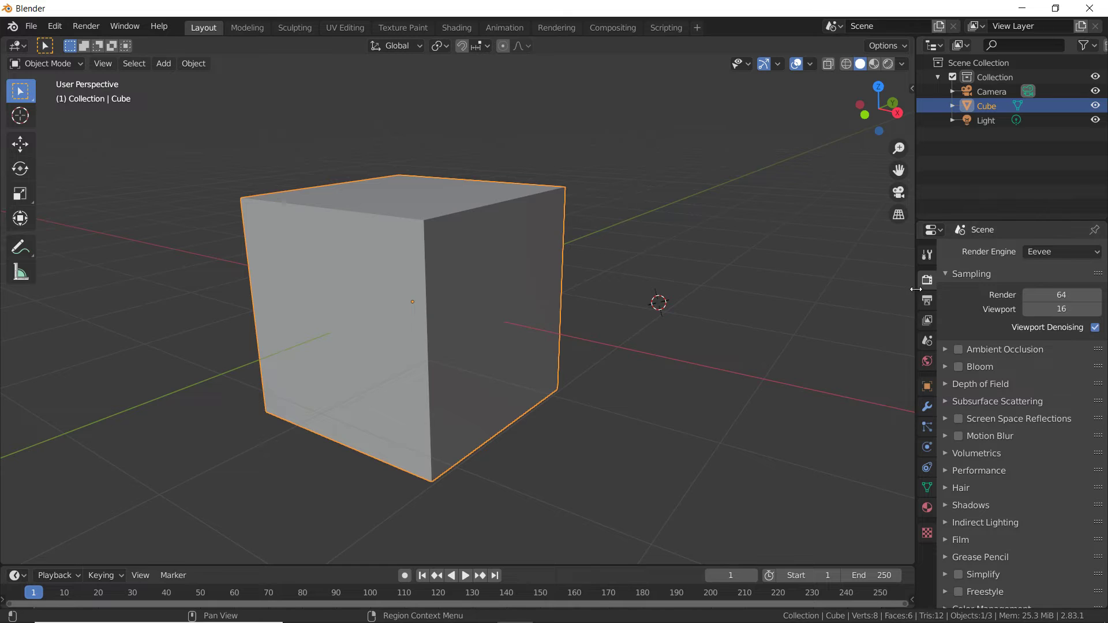
pyautogui.moveTo(917, 289); pyautogui.dragTo(763, 299)
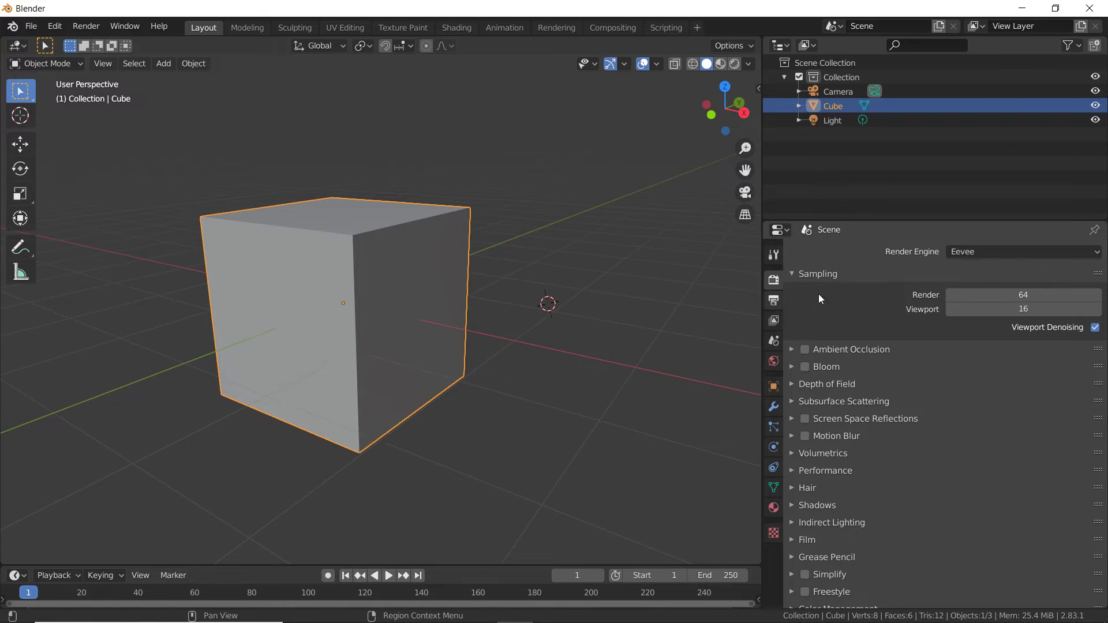
# Try the Cycles render engine and switch back to Eevee.
pyautogui.click(973, 256)
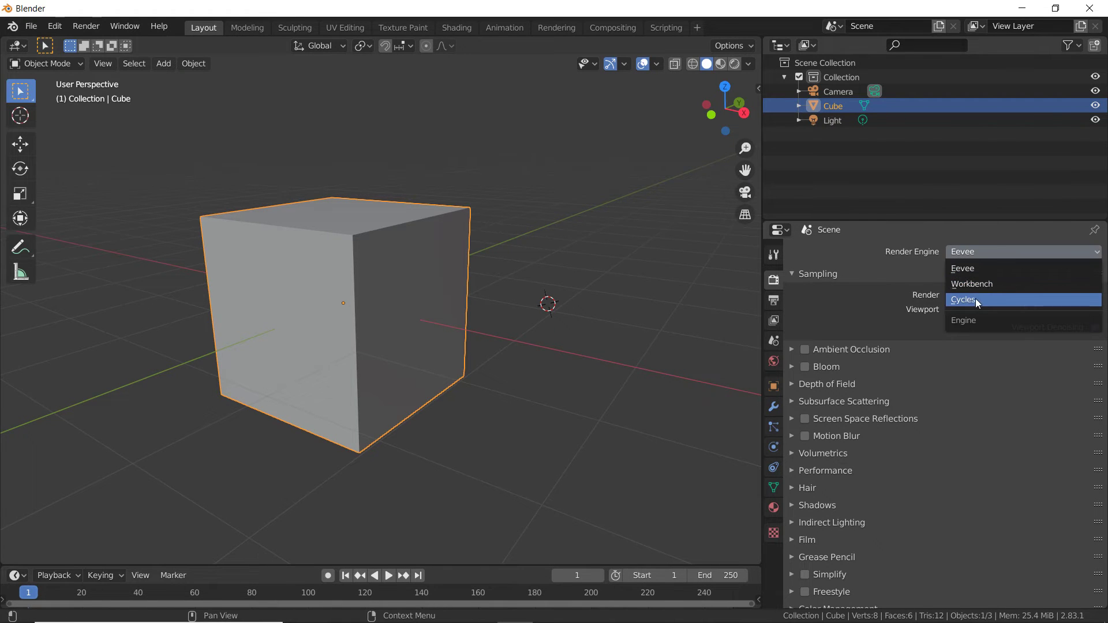
pyautogui.click(976, 257)
pyautogui.click(964, 300)
pyautogui.click(973, 256)
pyautogui.click(964, 269)
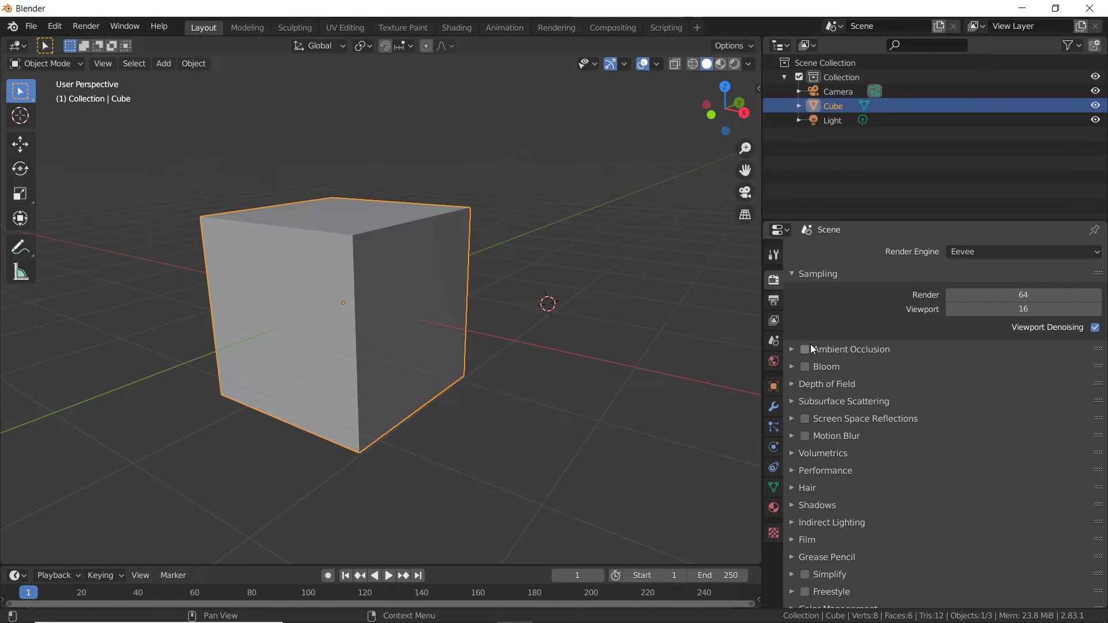
# Enable Bloom, Screen Space Reflections and Motion Blur for the Eevee render.
pyautogui.click(805, 367)
pyautogui.click(793, 419)
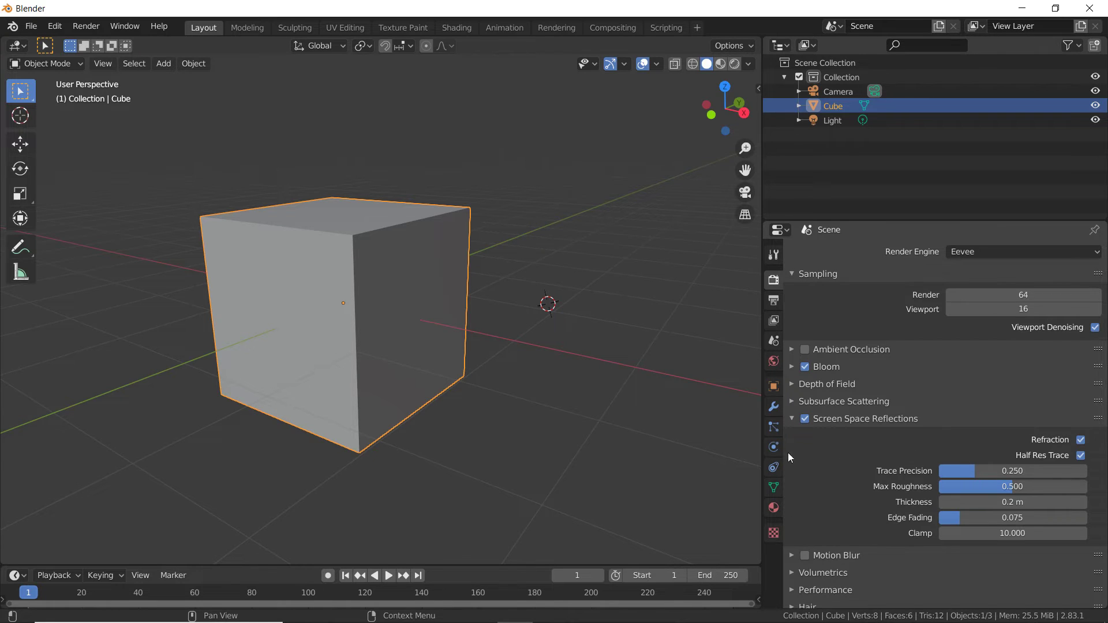
pyautogui.click(793, 419)
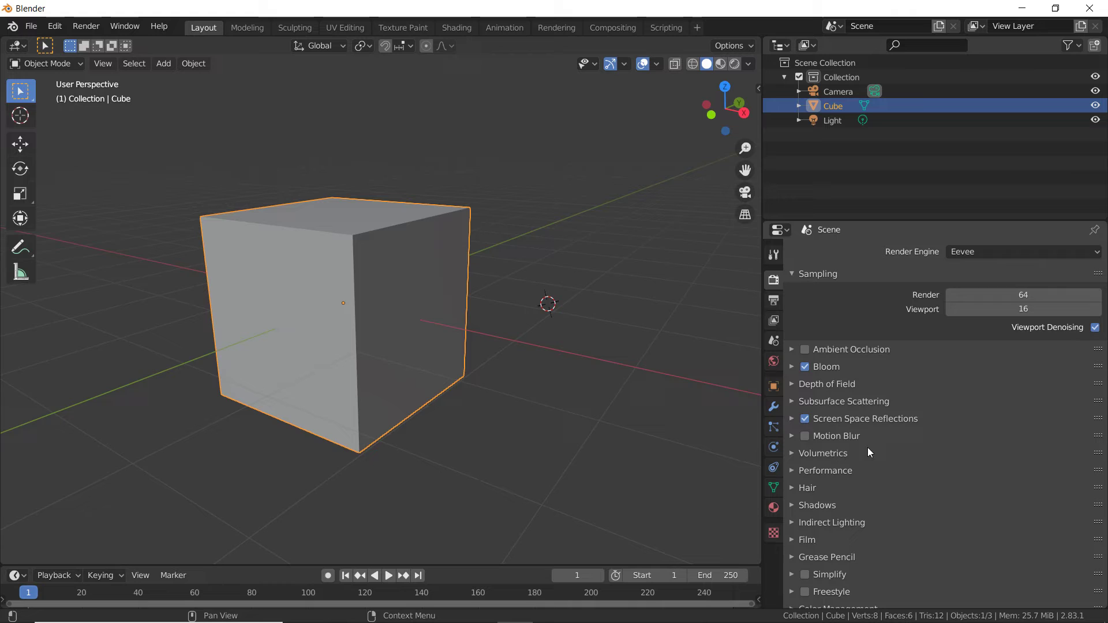
pyautogui.click(806, 437)
pyautogui.scroll(-1, 878, 405)
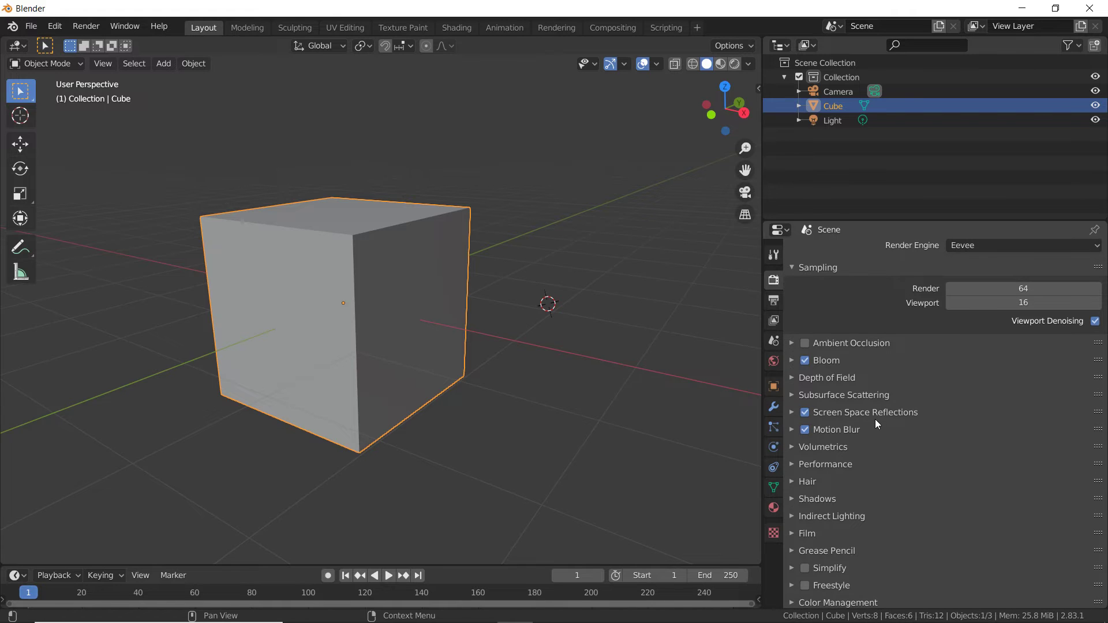
# In the Eevee shadow settings, use High Bitdepth and Soft Shadows, and collapse the section.
pyautogui.click(817, 497)
pyautogui.scroll(-4, 899, 389)
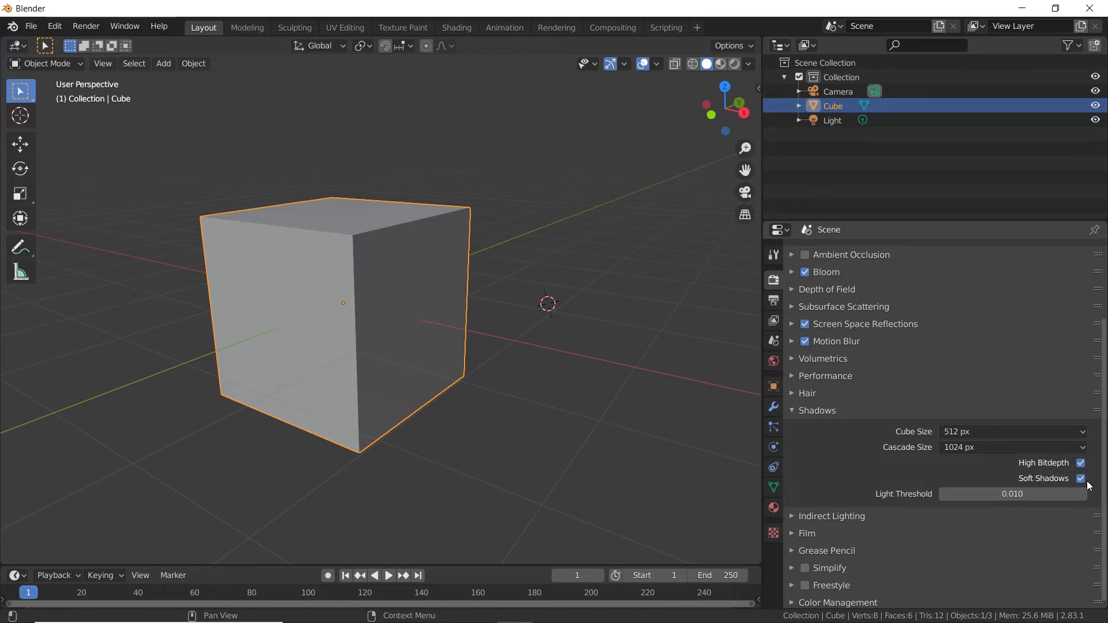
pyautogui.click(816, 413)
# Try the film's Transparent option, turn it back off, and collapse the film settings.
pyautogui.click(814, 538)
pyautogui.scroll(-3, 815, 541)
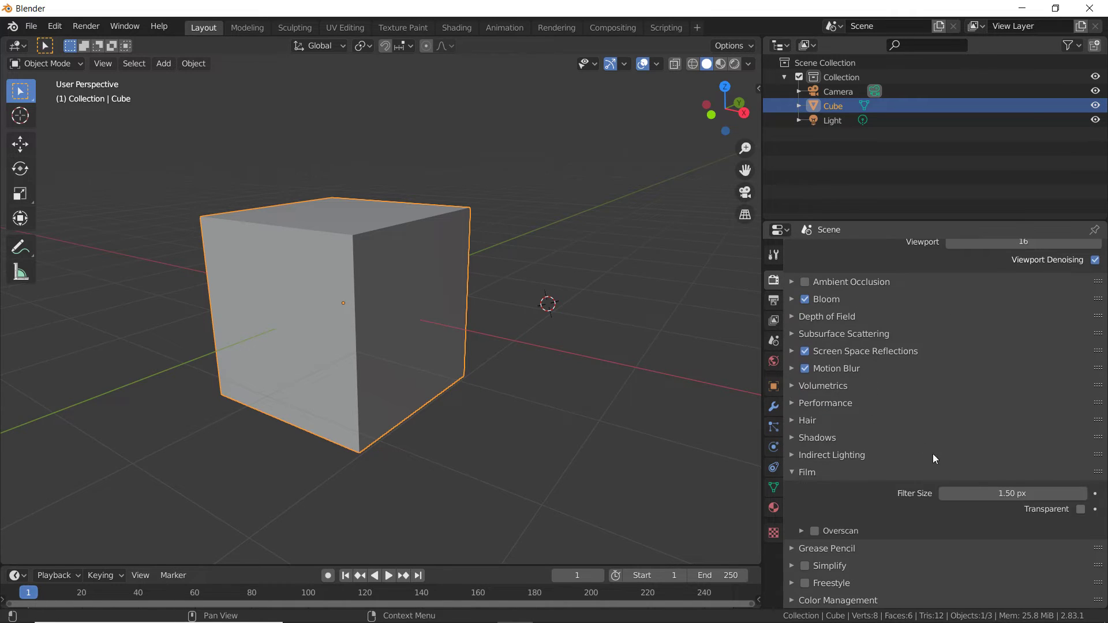
pyautogui.click(1081, 510)
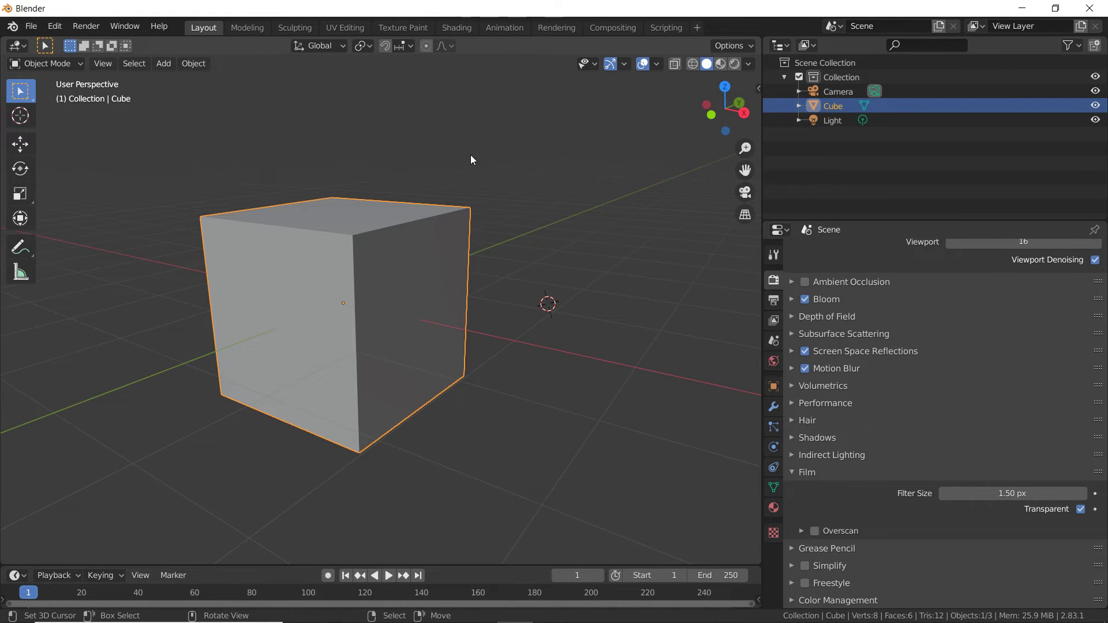
pyautogui.moveTo(417, 176); pyautogui.dragTo(472, 256, button='middle')
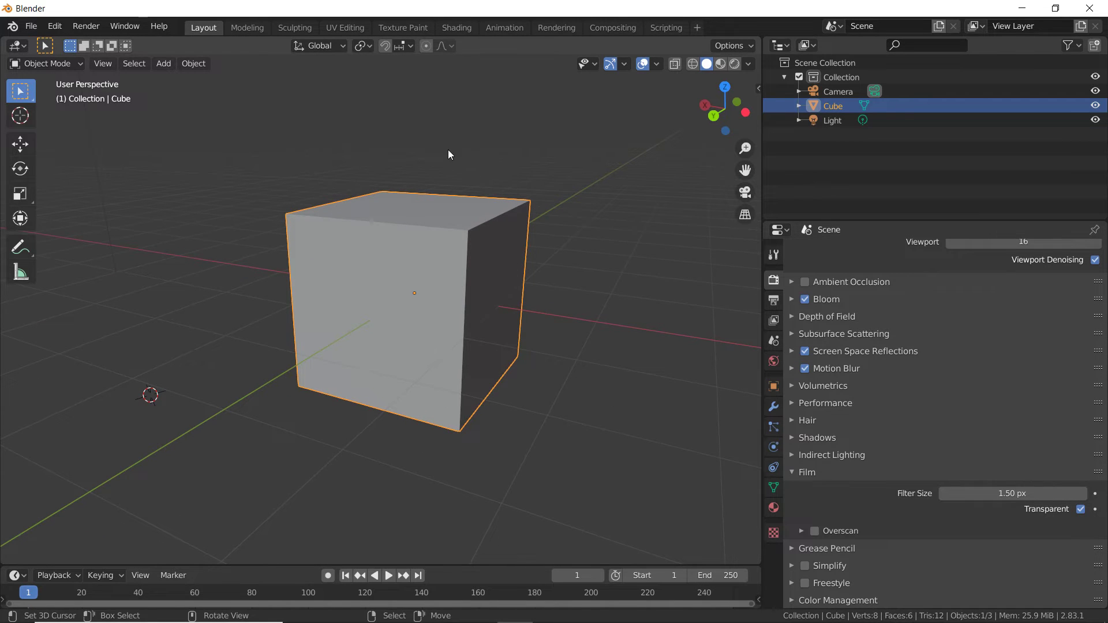
pyautogui.moveTo(534, 120); pyautogui.dragTo(531, 137, button='middle')
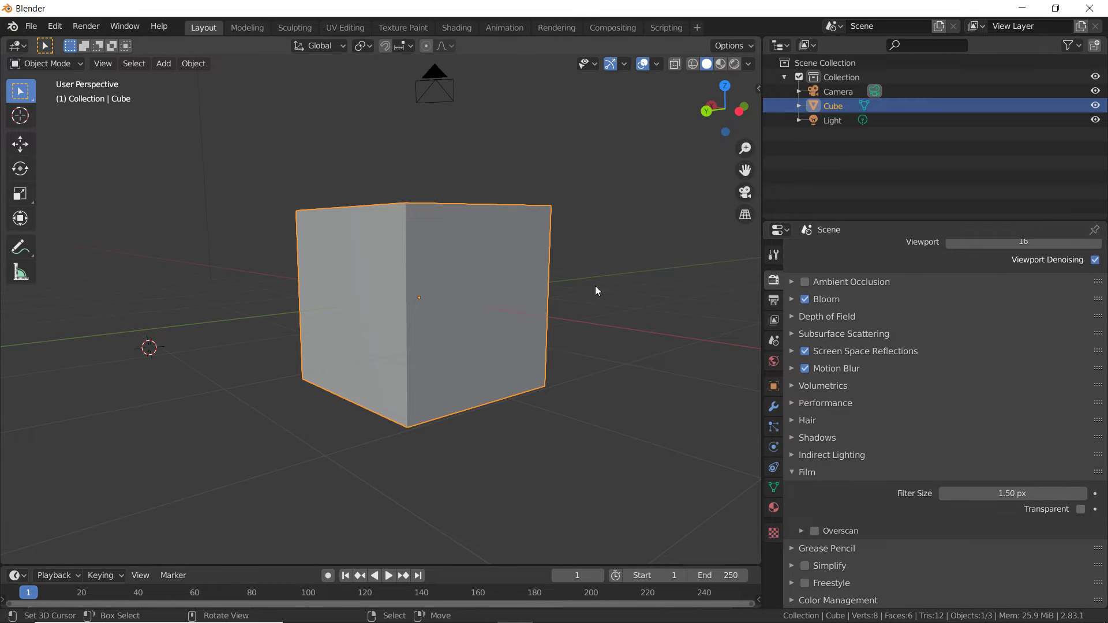
pyautogui.moveTo(594, 289); pyautogui.dragTo(501, 296, button='middle')
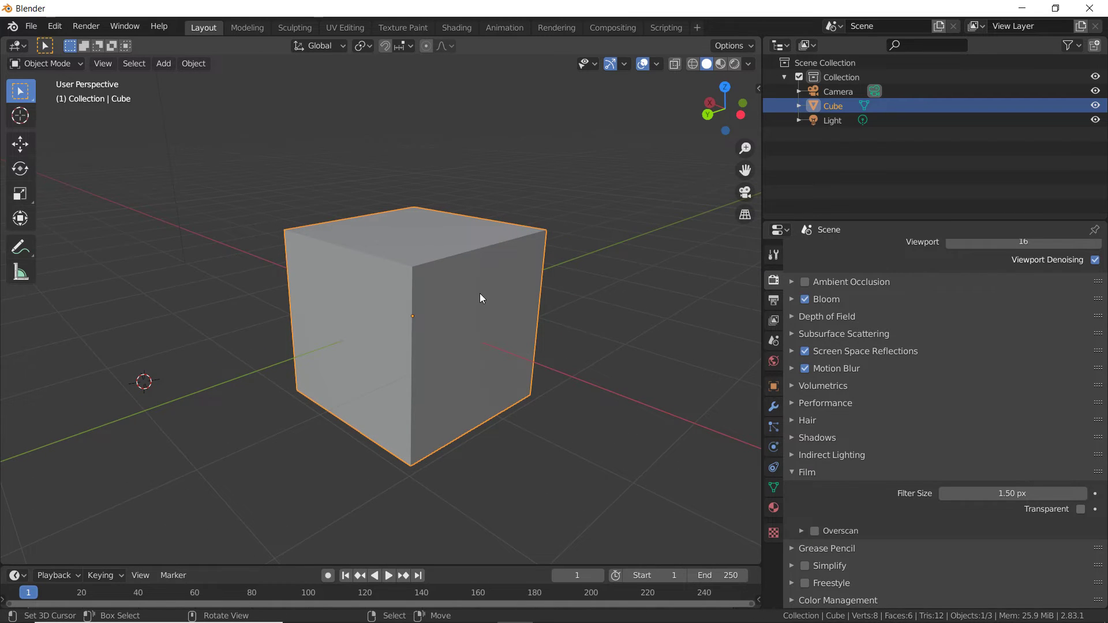
pyautogui.moveTo(448, 327); pyautogui.dragTo(516, 323, button='middle')
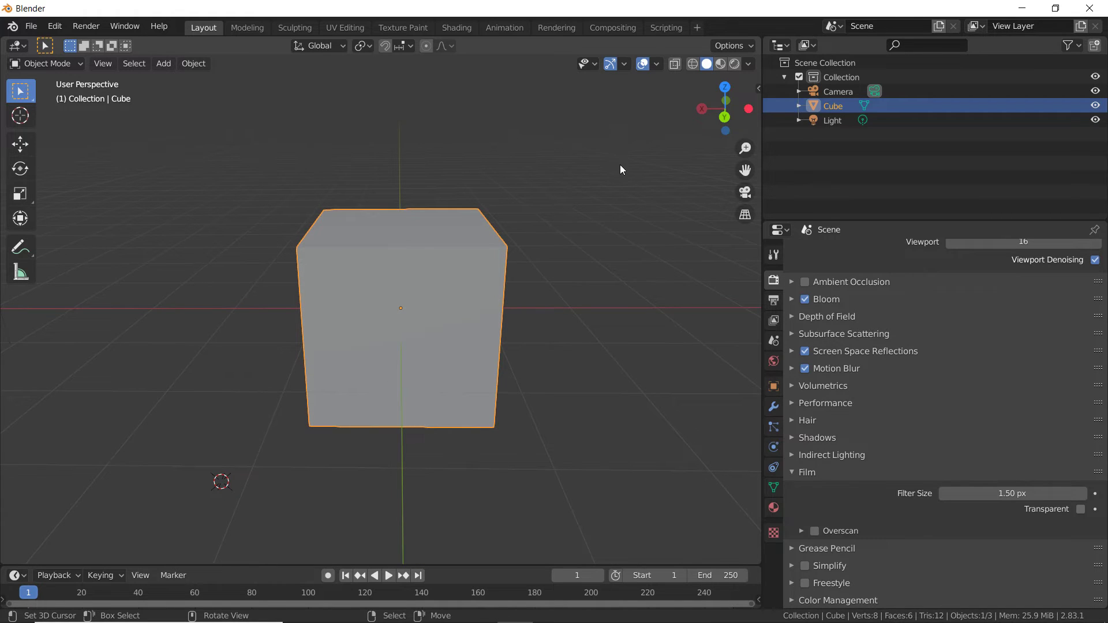
pyautogui.click(801, 474)
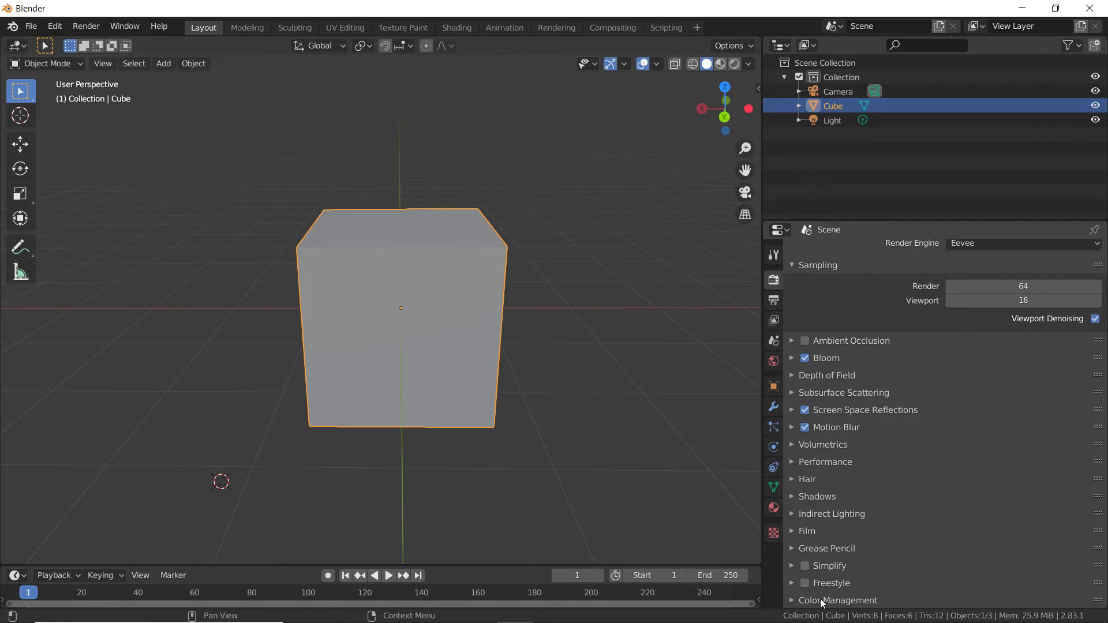
# In the color management settings, keep the Filmic view transform and set the look to Medium High Contrast.
pyautogui.scroll(-5, 857, 589)
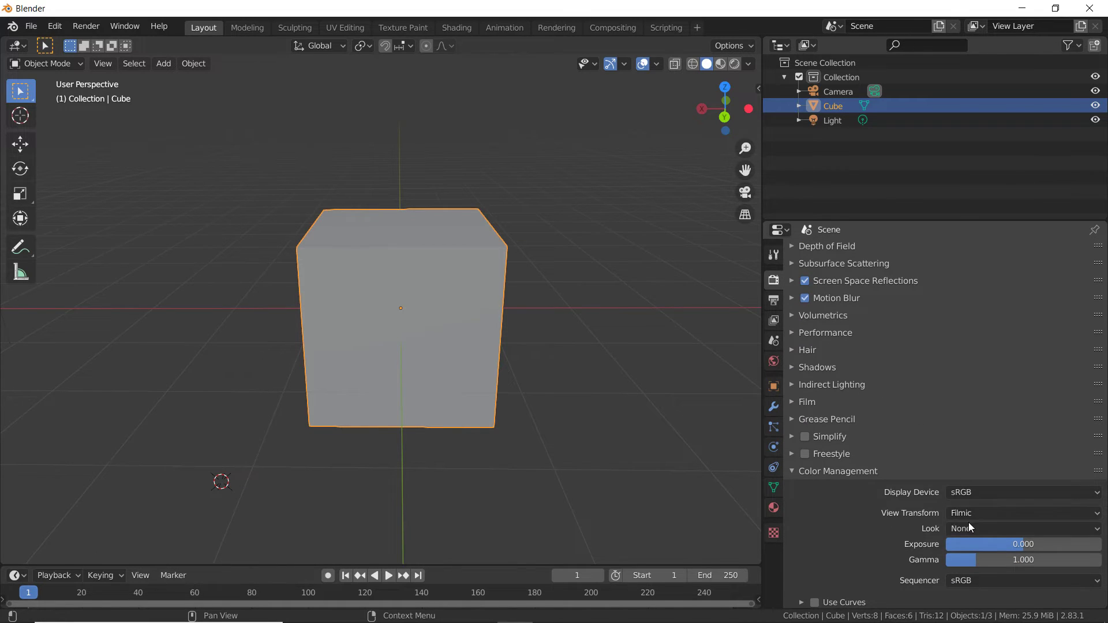
pyautogui.click(981, 515)
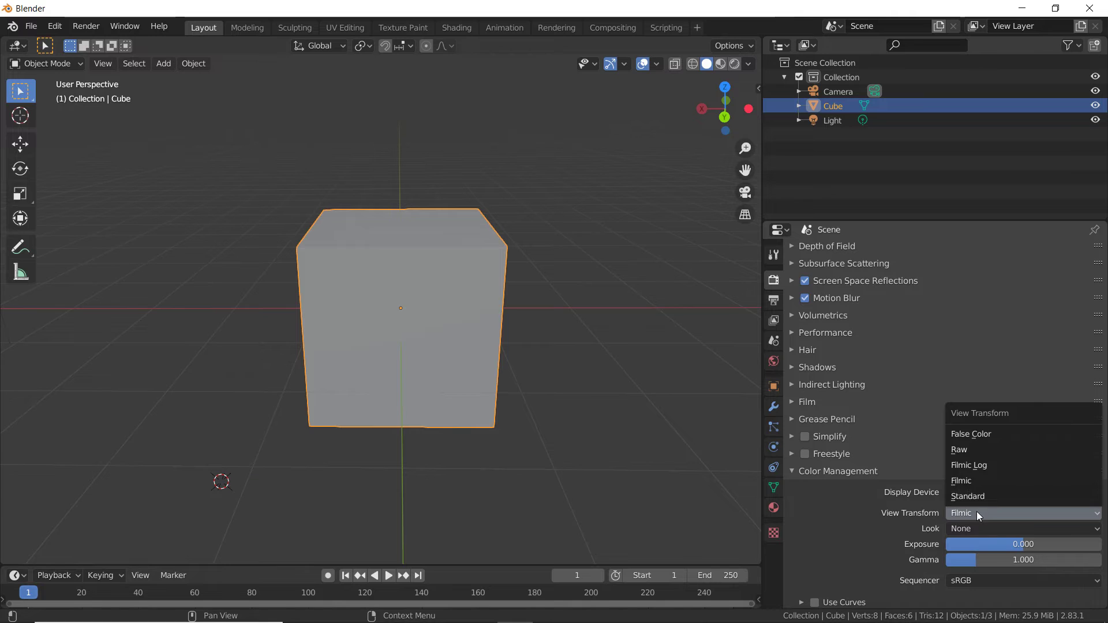
pyautogui.click(983, 482)
pyautogui.click(985, 530)
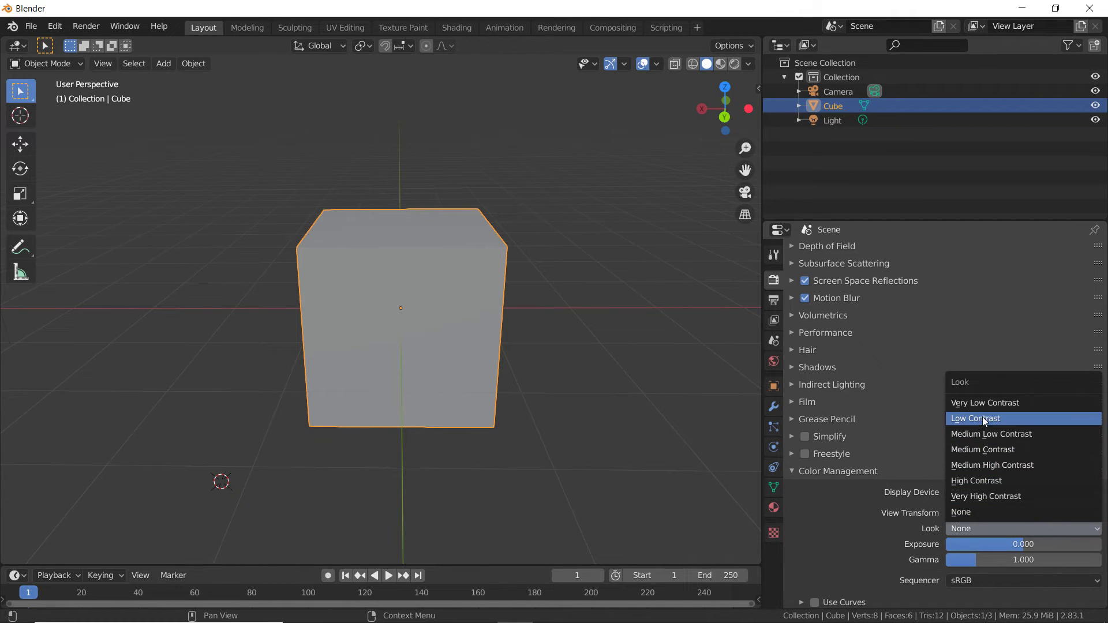
pyautogui.click(992, 466)
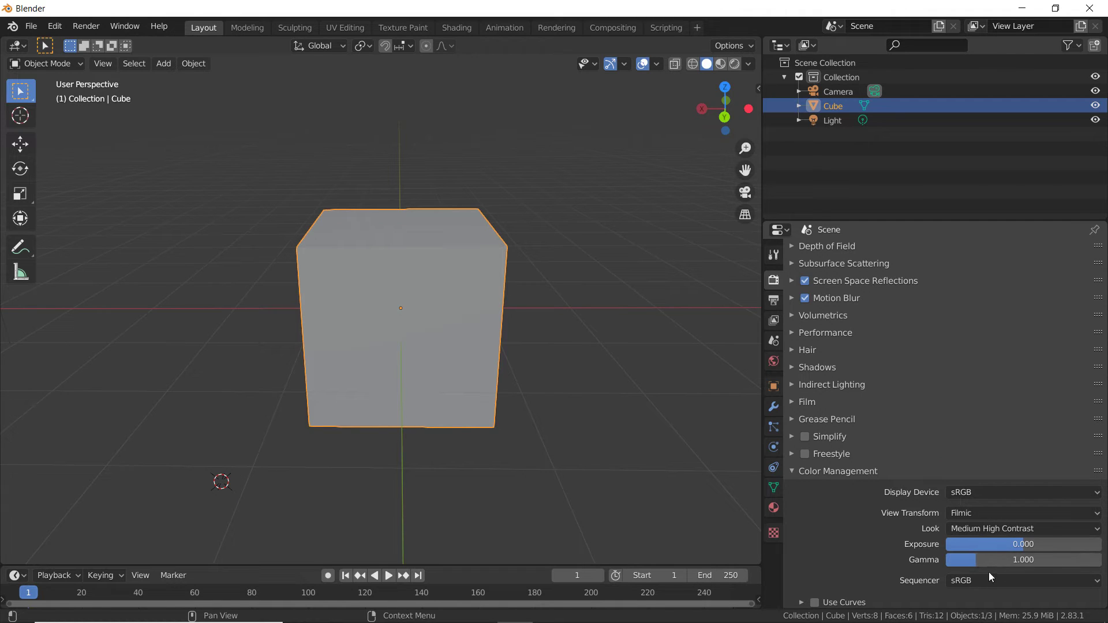
# Try the color management curves, turn them back off, and collapse them.
pyautogui.click(816, 603)
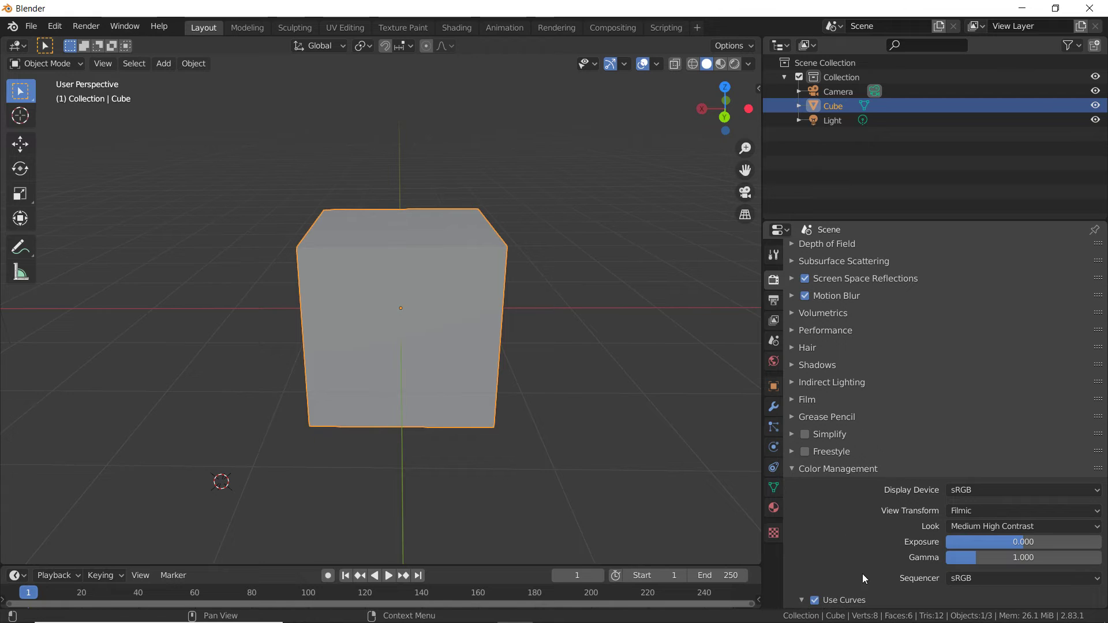
pyautogui.scroll(-8, 875, 417)
pyautogui.click(875, 417)
pyautogui.scroll(-1, 903, 451)
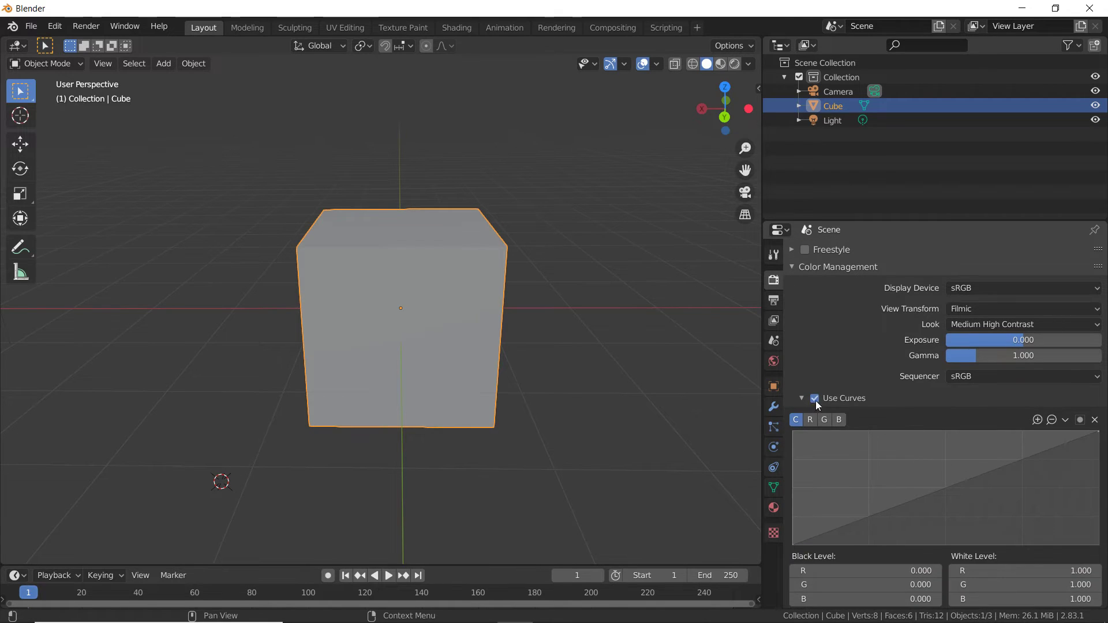
pyautogui.click(814, 399)
pyautogui.click(801, 399)
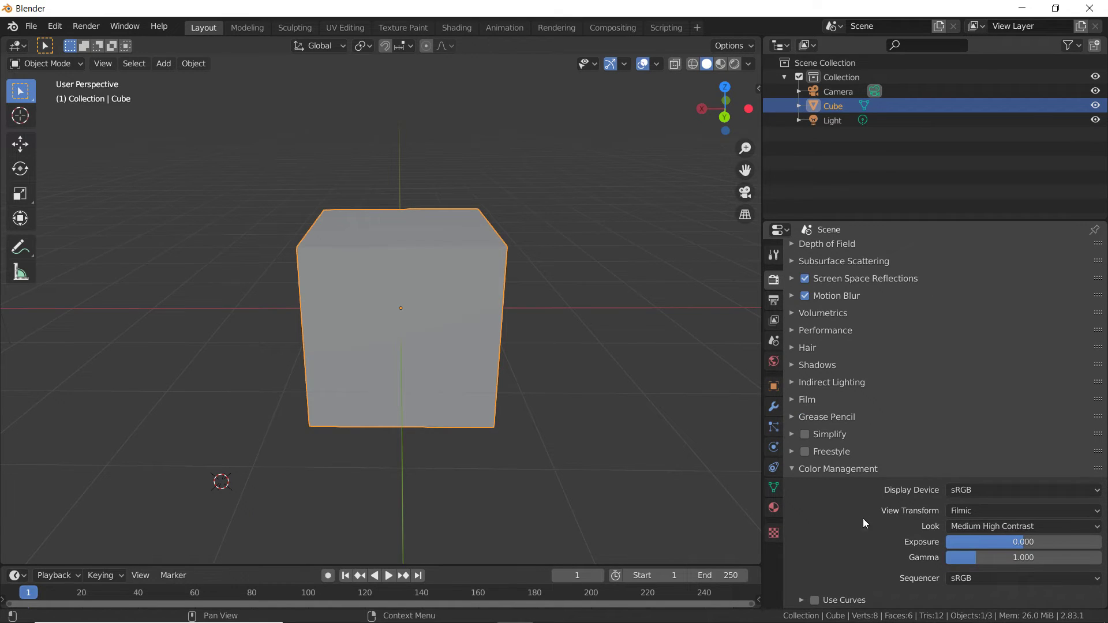
pyautogui.scroll(6, 898, 534)
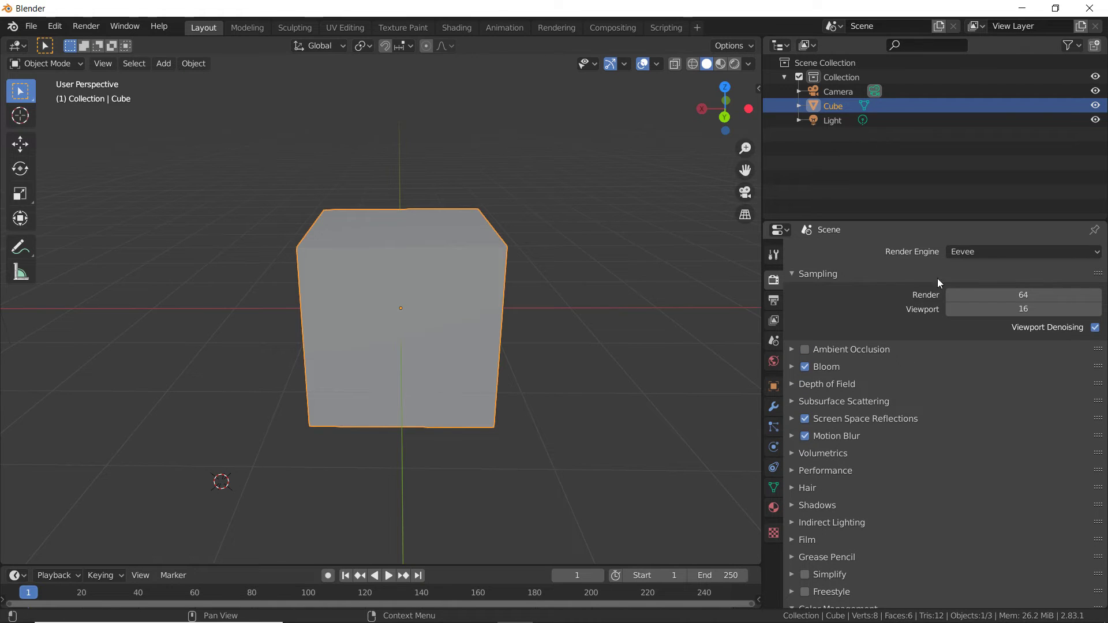
# Switch the render engine to Cycles and set its device to GPU Compute.
pyautogui.click(986, 254)
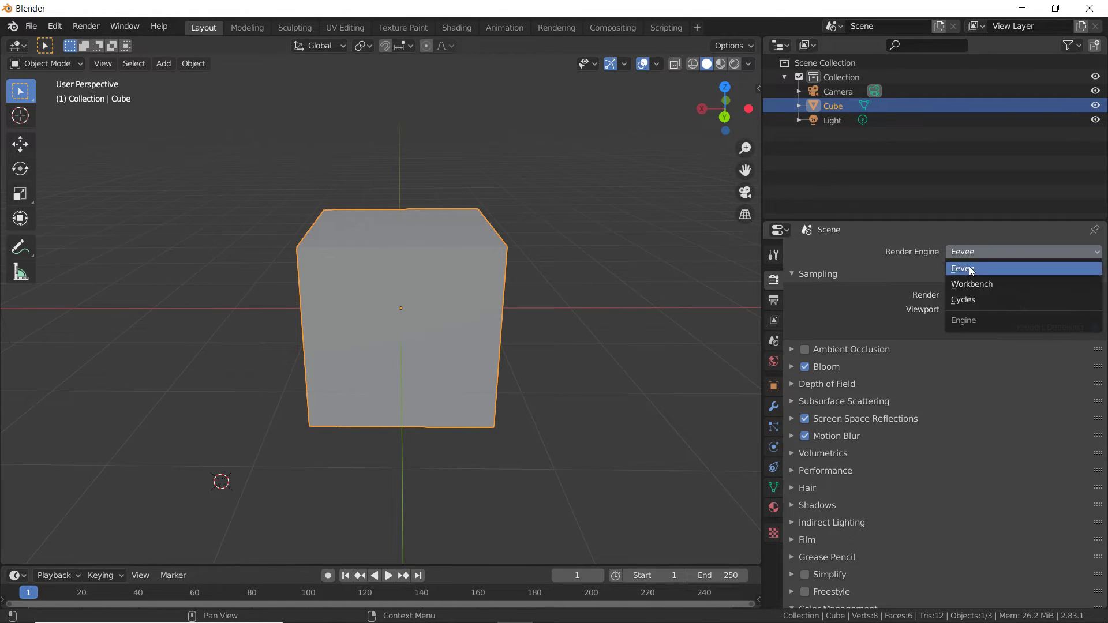
pyautogui.click(974, 300)
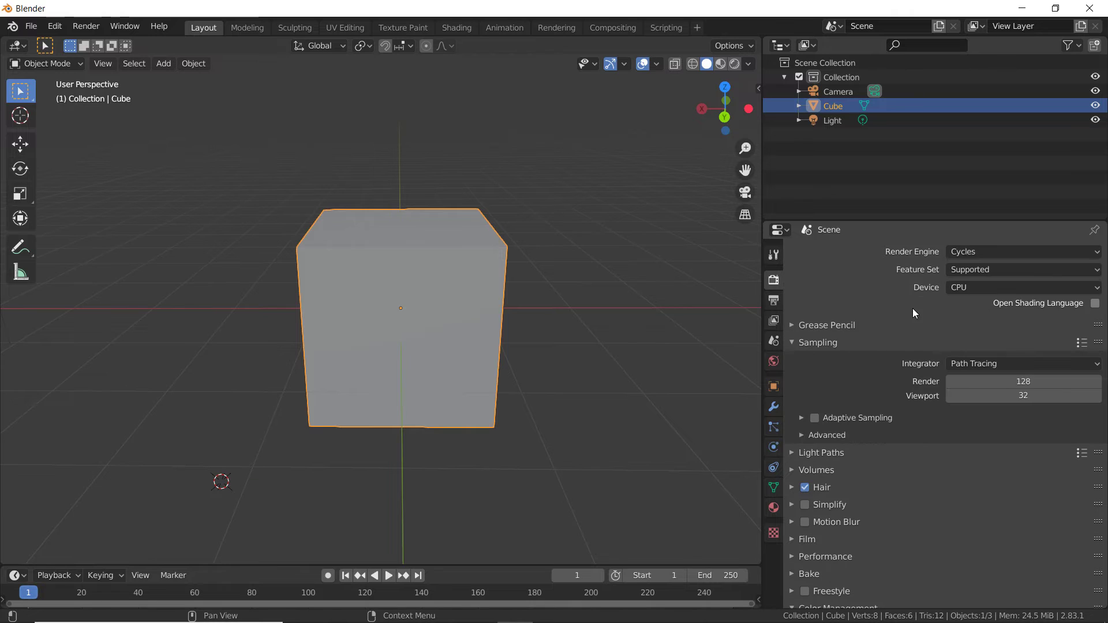
pyautogui.click(978, 289)
pyautogui.click(977, 321)
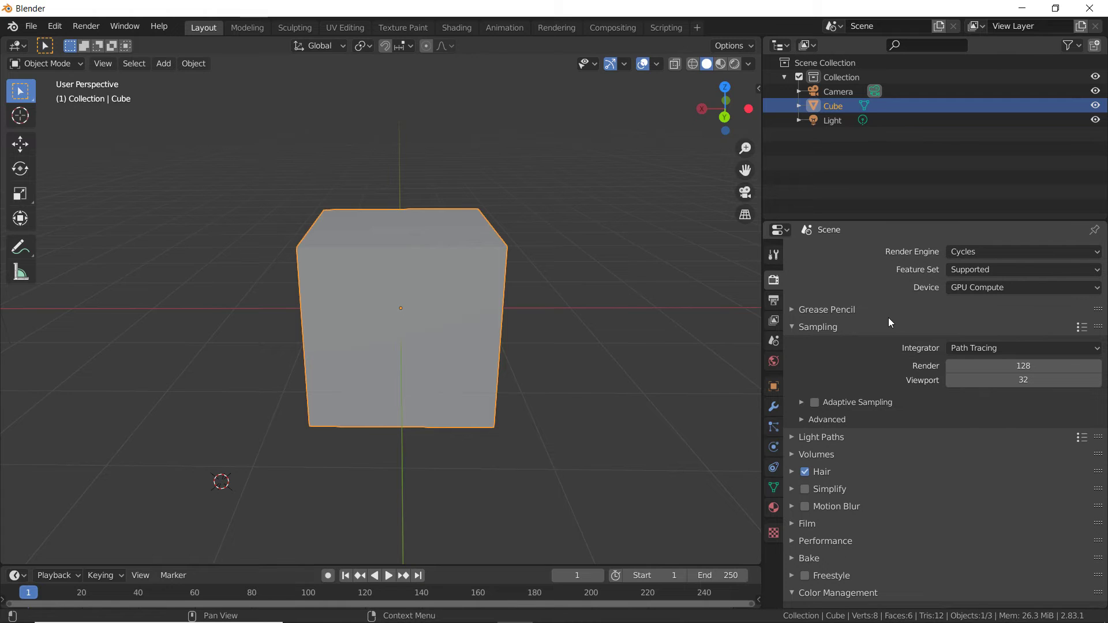
# Check the total max bounces in the Cycles light path settings and collapse the section.
pyautogui.click(822, 437)
pyautogui.click(1037, 475)
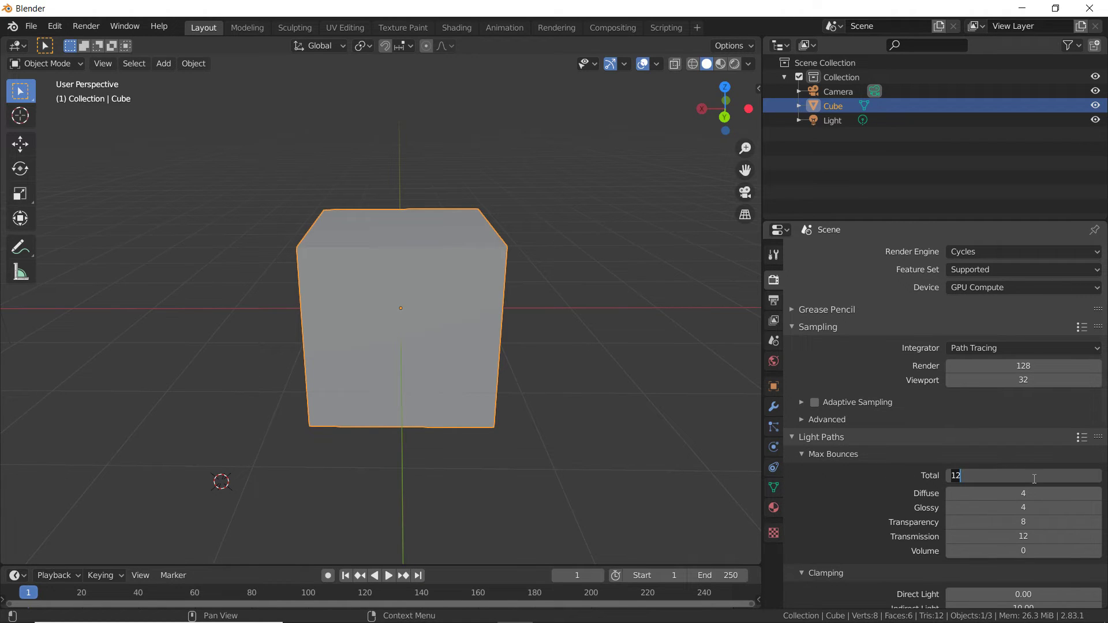
pyautogui.press('BackSpace')
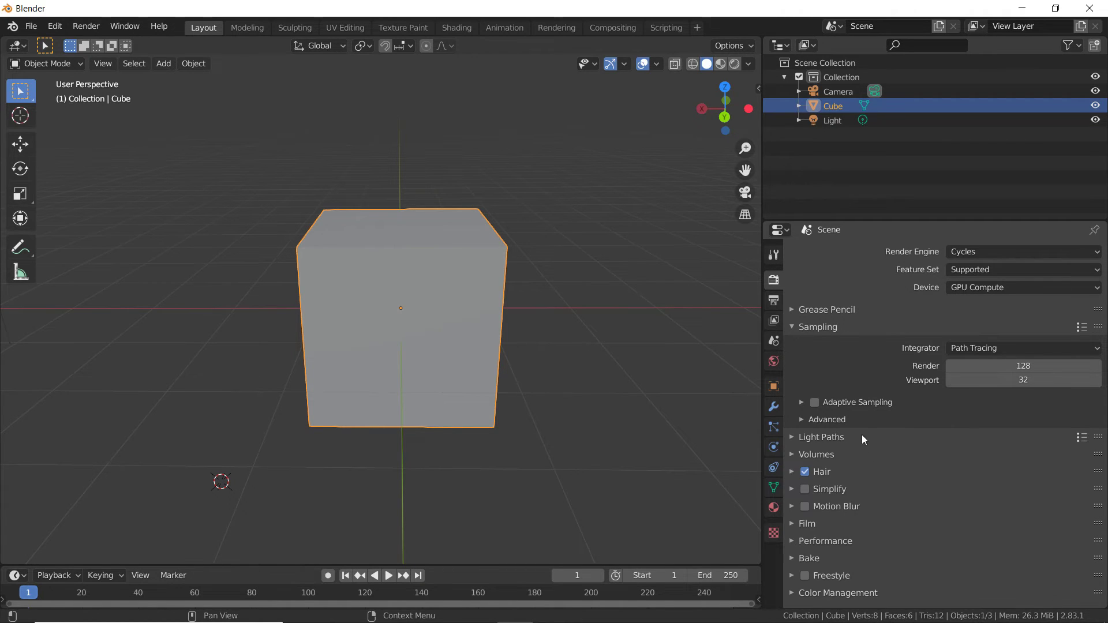
# In the Cycles film settings, try the Transparent option and turn it back off.
pyautogui.click(792, 524)
pyautogui.moveTo(858, 525); pyautogui.dragTo(860, 416, button='middle')
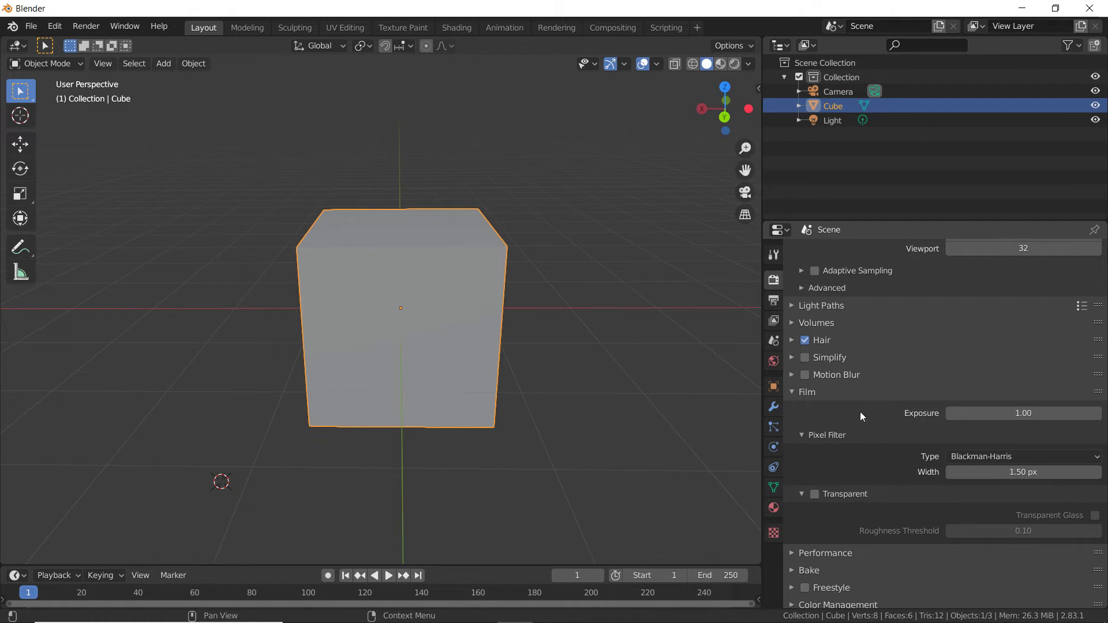
pyautogui.click(817, 495)
pyautogui.click(817, 493)
pyautogui.scroll(-1, 858, 538)
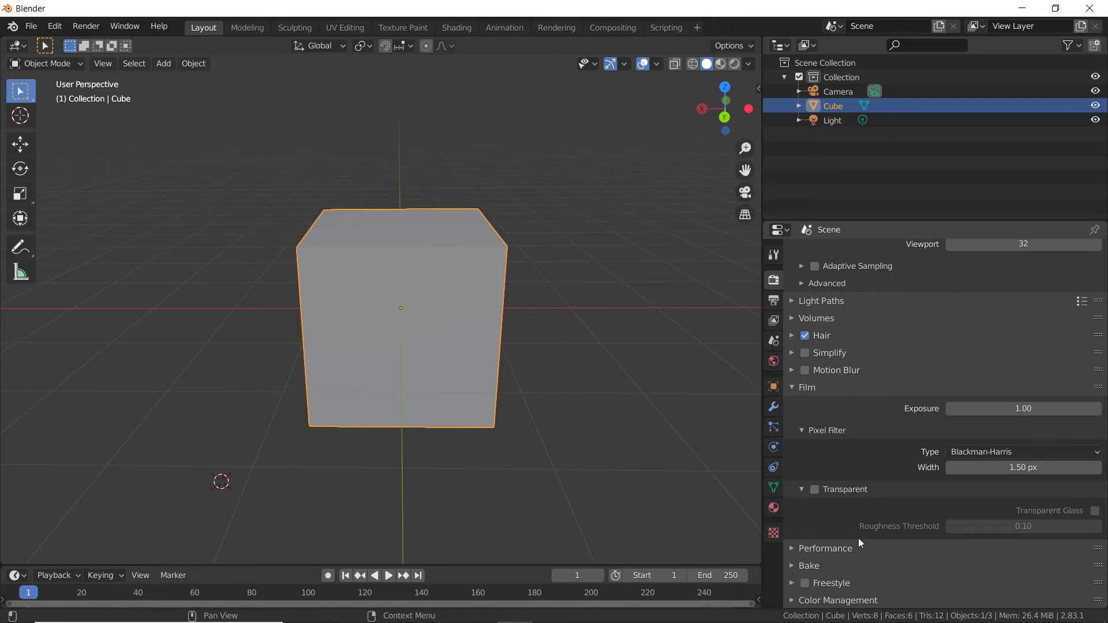
# Expand the color management settings under Cycles and check the available Look options.
pyautogui.click(838, 601)
pyautogui.scroll(-5, 860, 577)
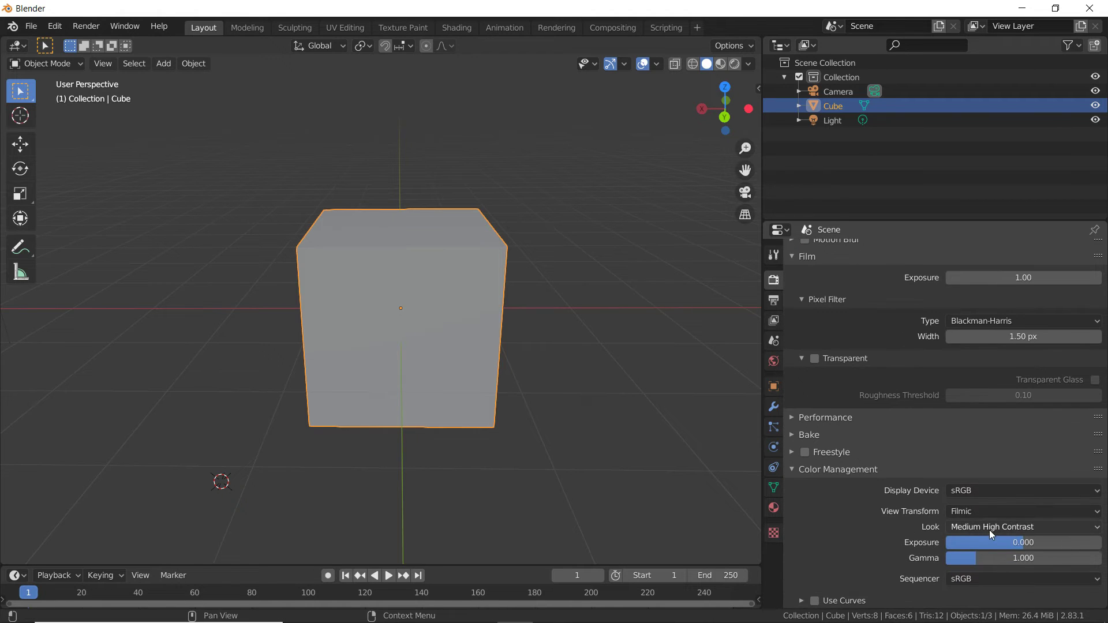
pyautogui.click(990, 529)
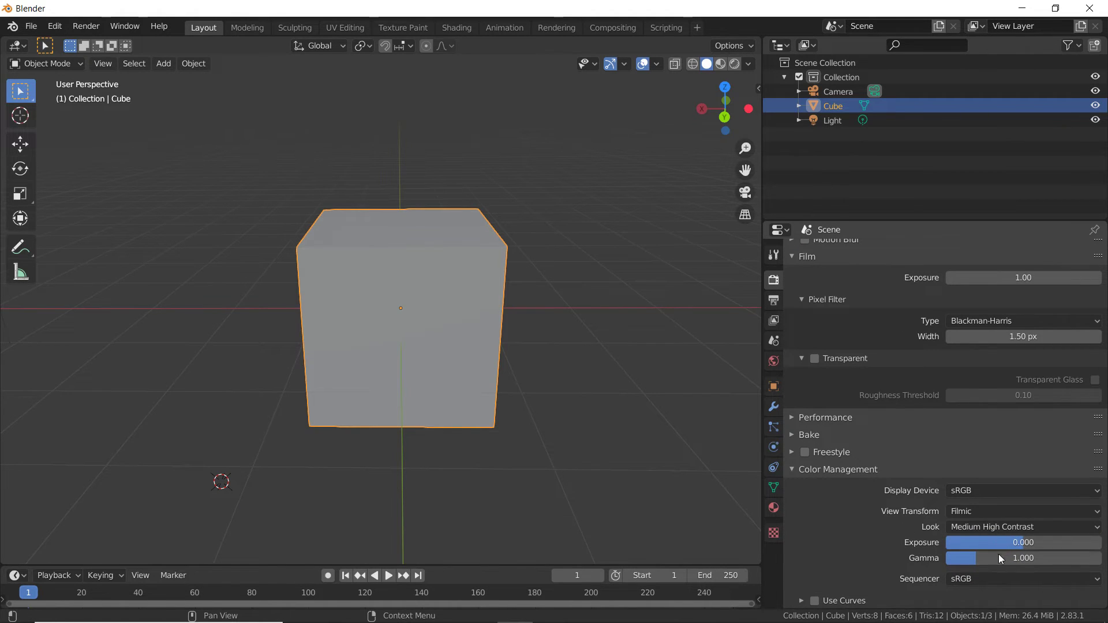
# In the output dimensions, keep the 1920 x 1080 px resolution and set the resolution percentage to 50%.
pyautogui.click(774, 300)
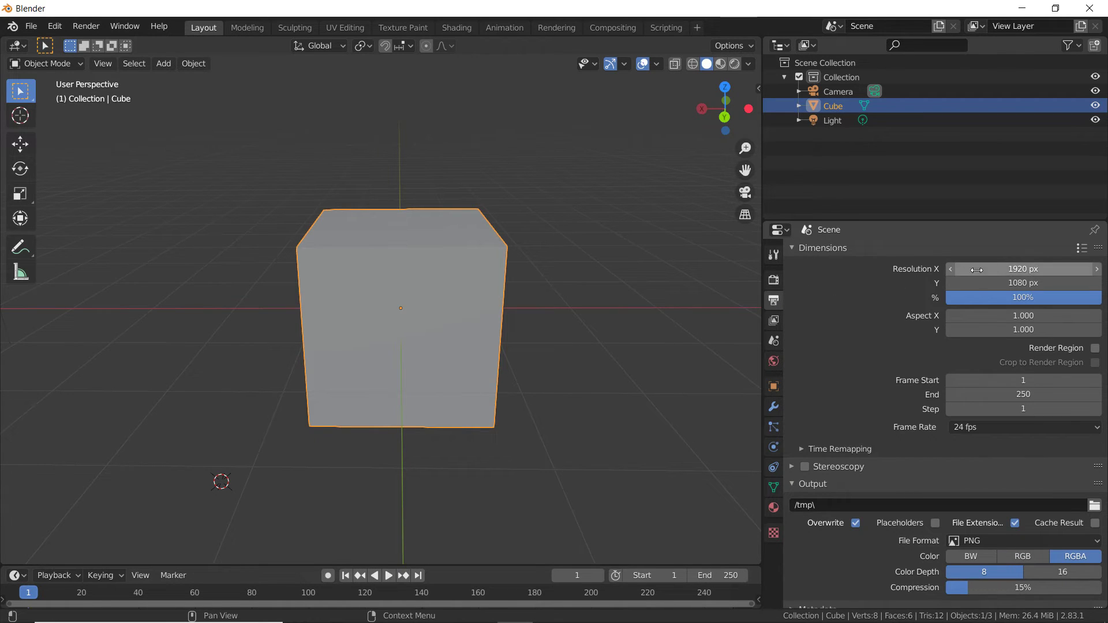
pyautogui.click(1000, 270)
pyautogui.click(1020, 281)
pyautogui.click(1022, 298)
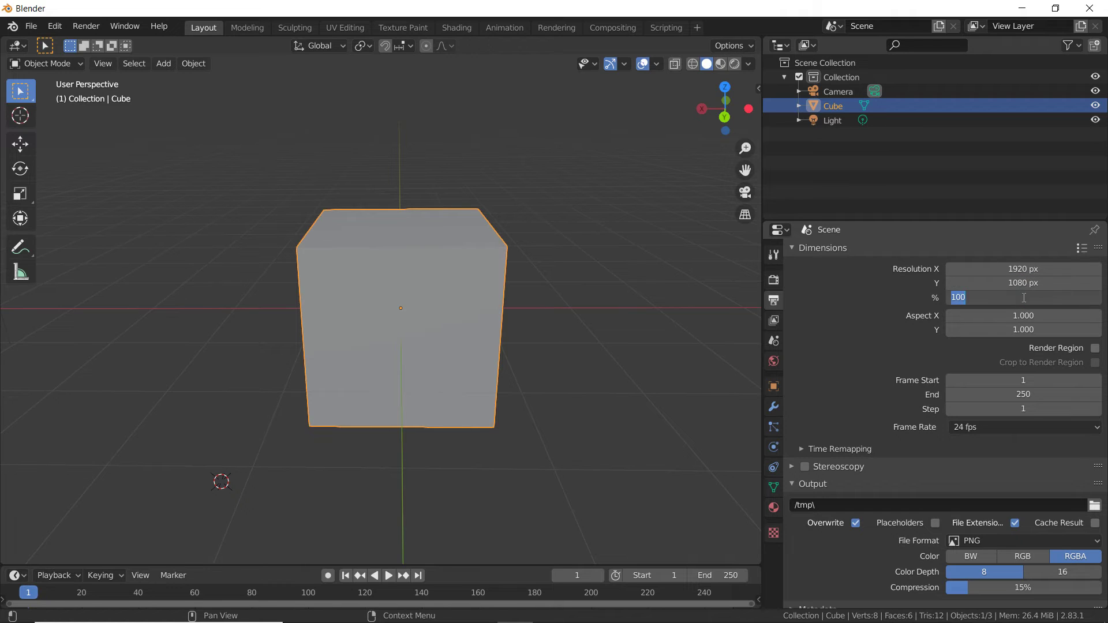
pyautogui.write('50')
pyautogui.press('Return')
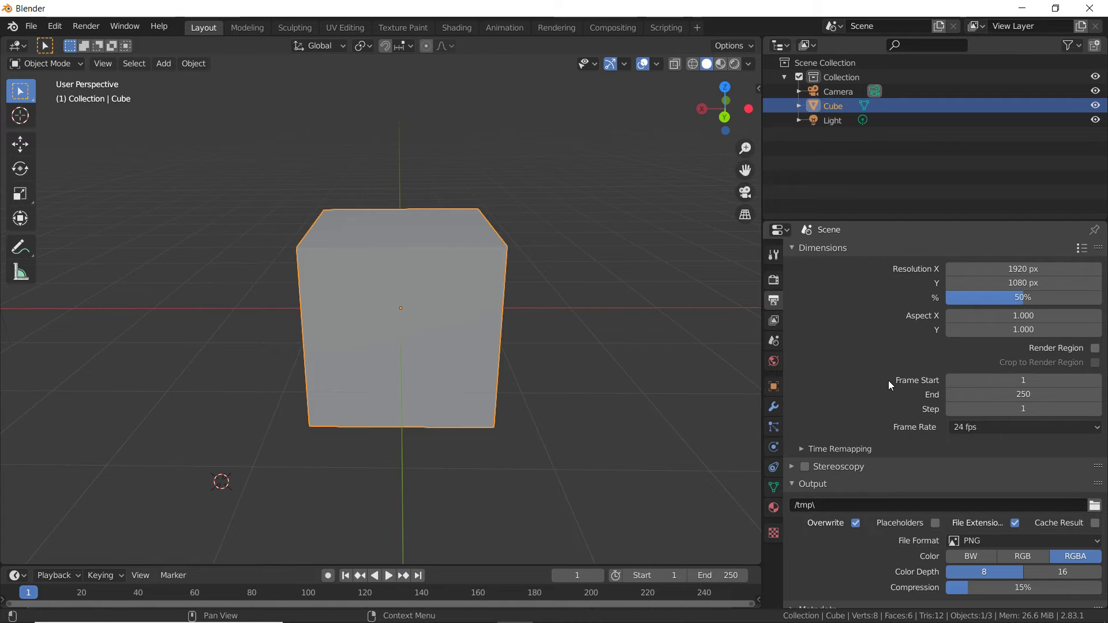
# Set the animation's end frame to 600 and the frame rate to 30 fps.
pyautogui.click(1016, 394)
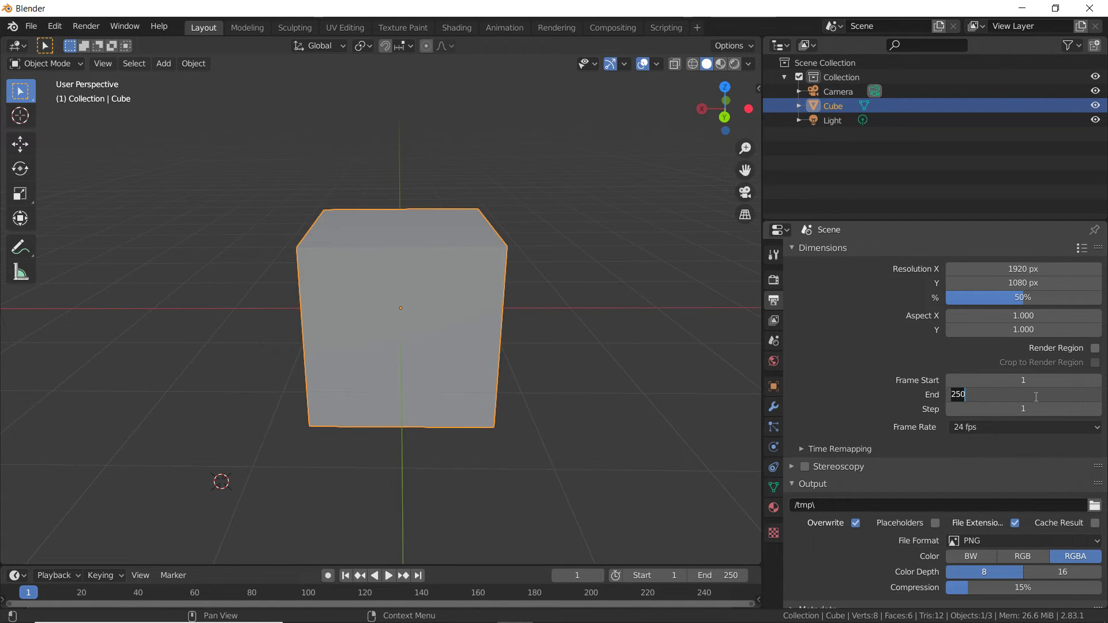
pyautogui.click(881, 411)
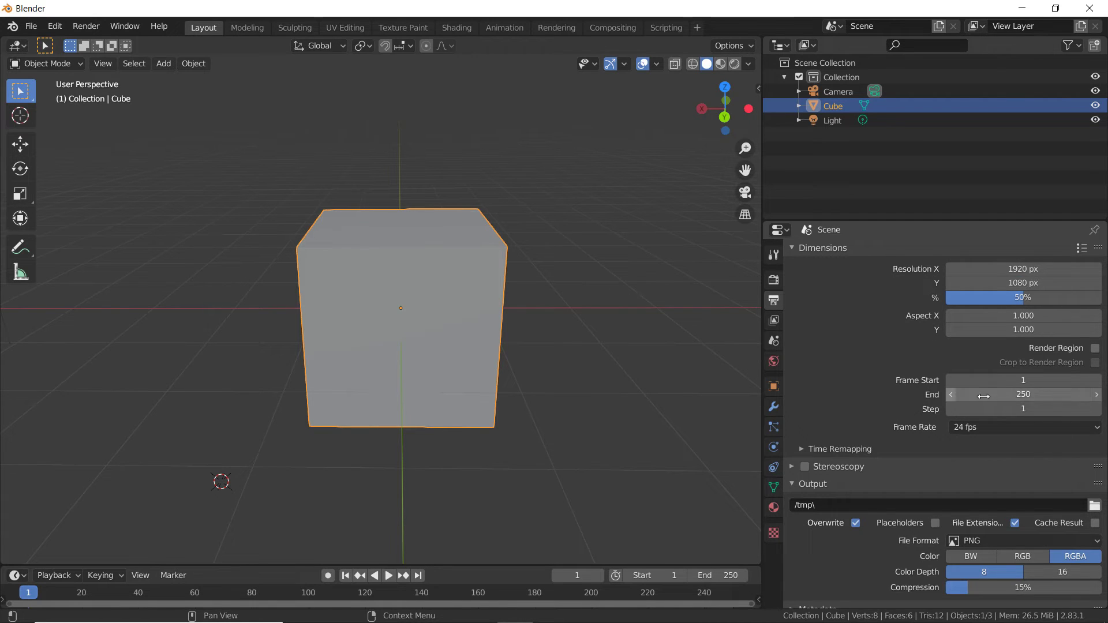
pyautogui.click(1045, 396)
pyautogui.write('600')
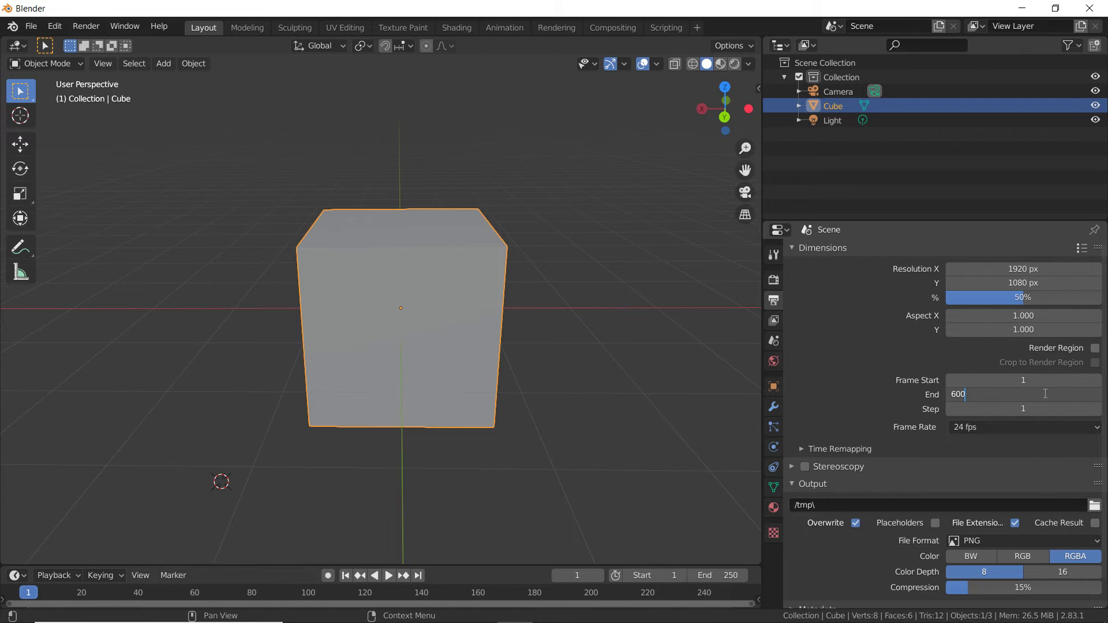
pyautogui.press('Return')
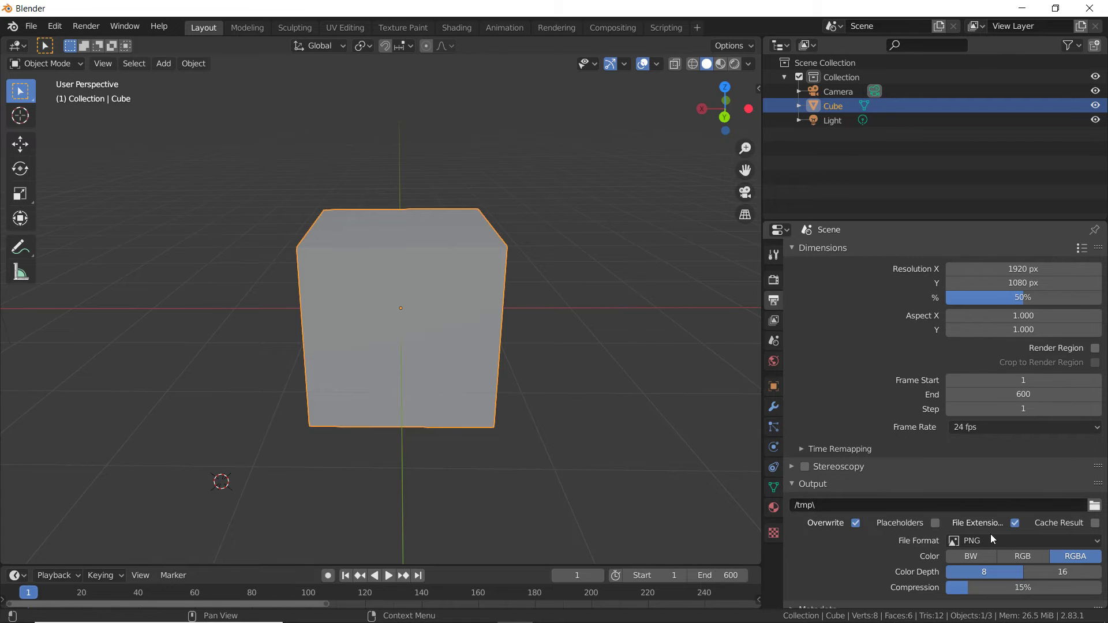
pyautogui.click(993, 428)
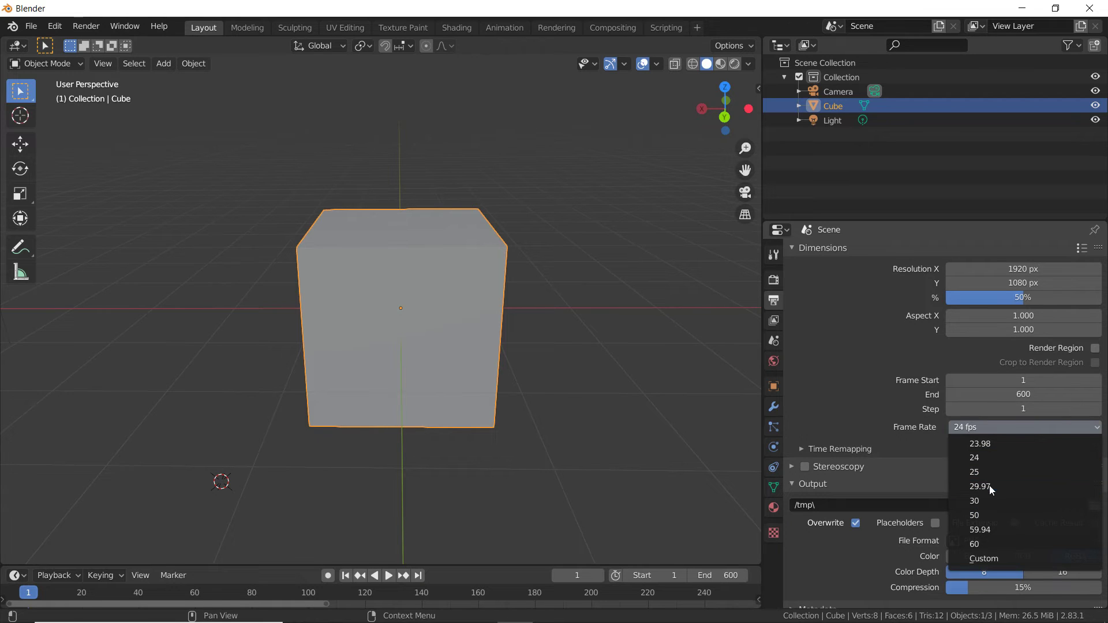
pyautogui.click(986, 501)
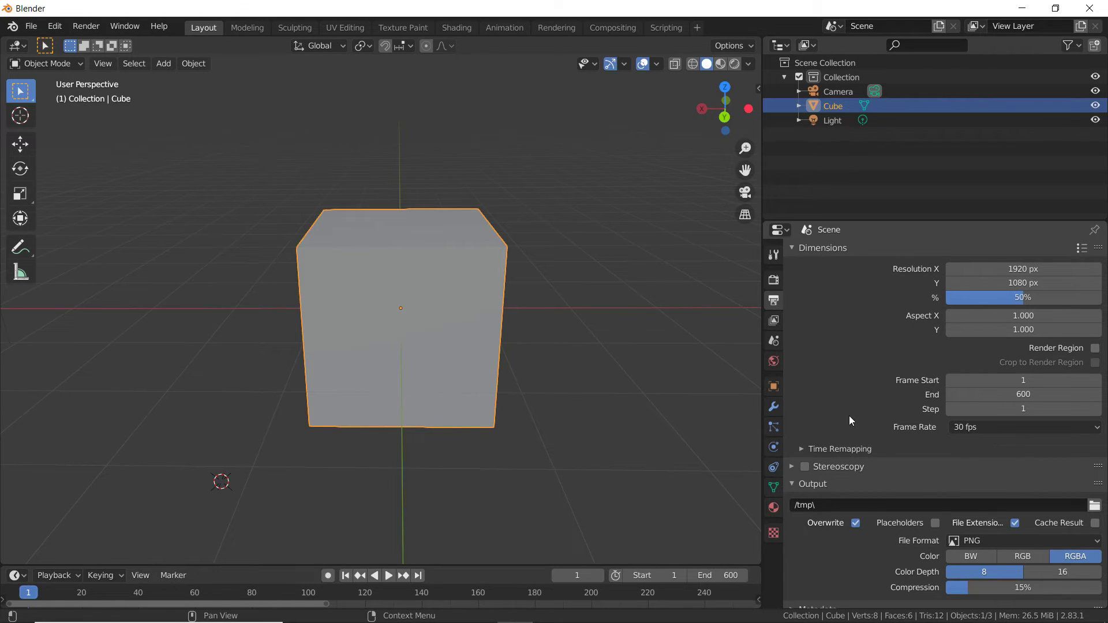
# Set the render output folder to D:\Programs\Blender Assets\Blender Files\.
pyautogui.scroll(-1, 850, 416)
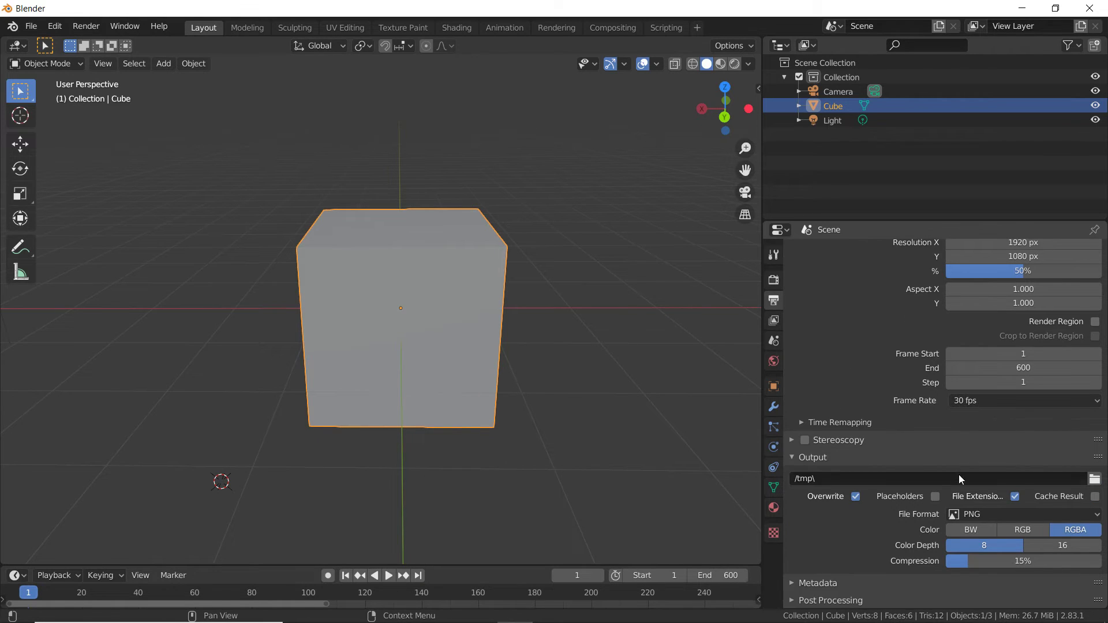
pyautogui.click(1095, 481)
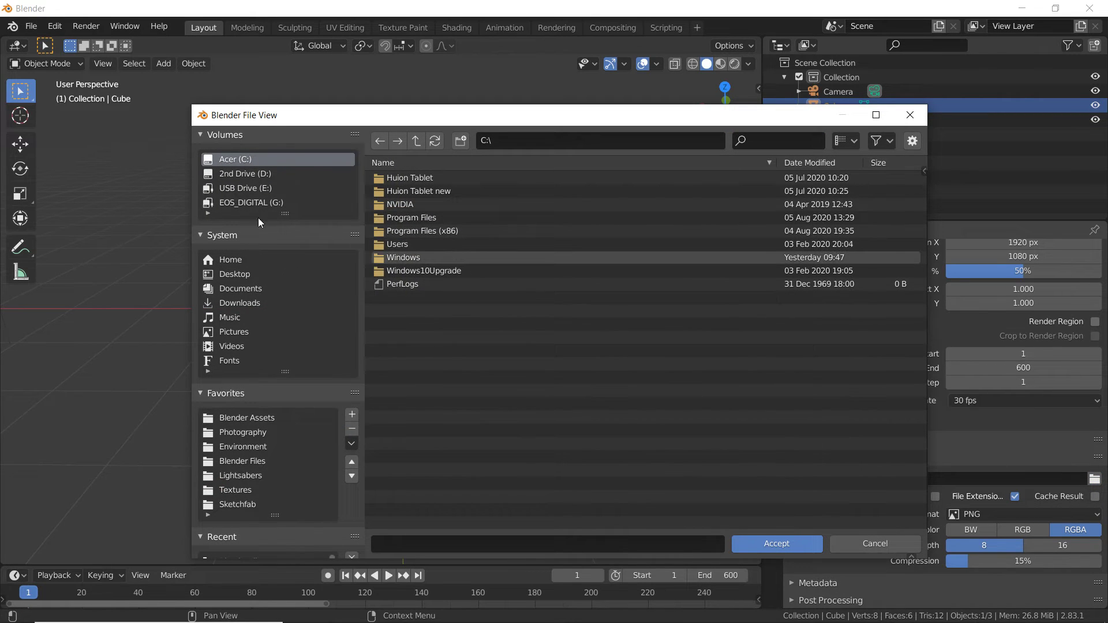
pyautogui.click(258, 174)
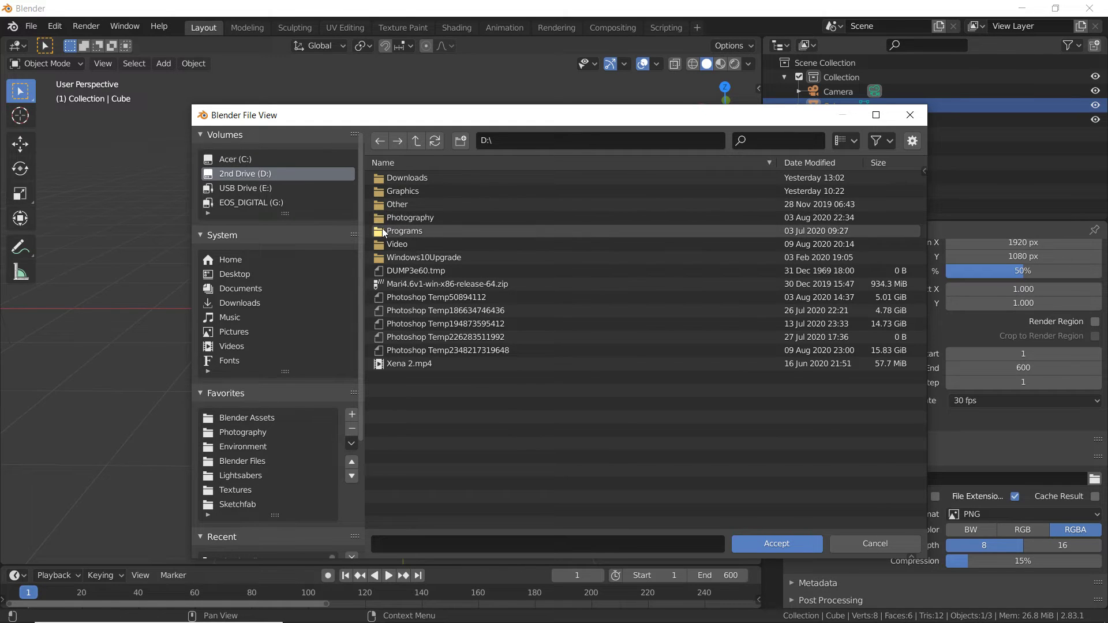
pyautogui.click(255, 418)
pyautogui.click(389, 191)
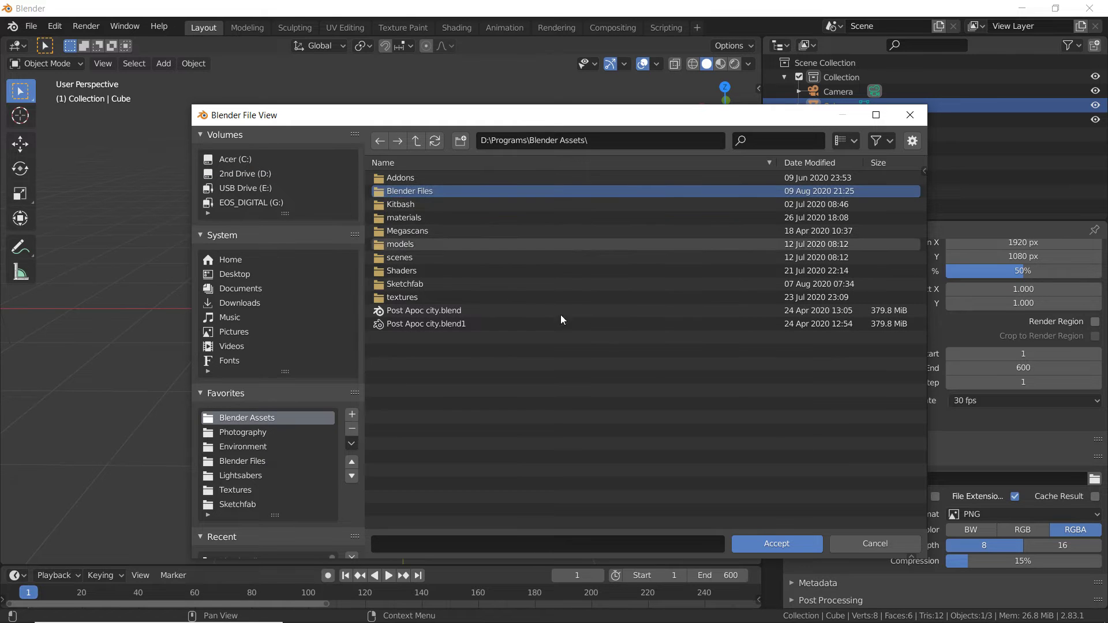
pyautogui.click(767, 542)
pyautogui.click(771, 547)
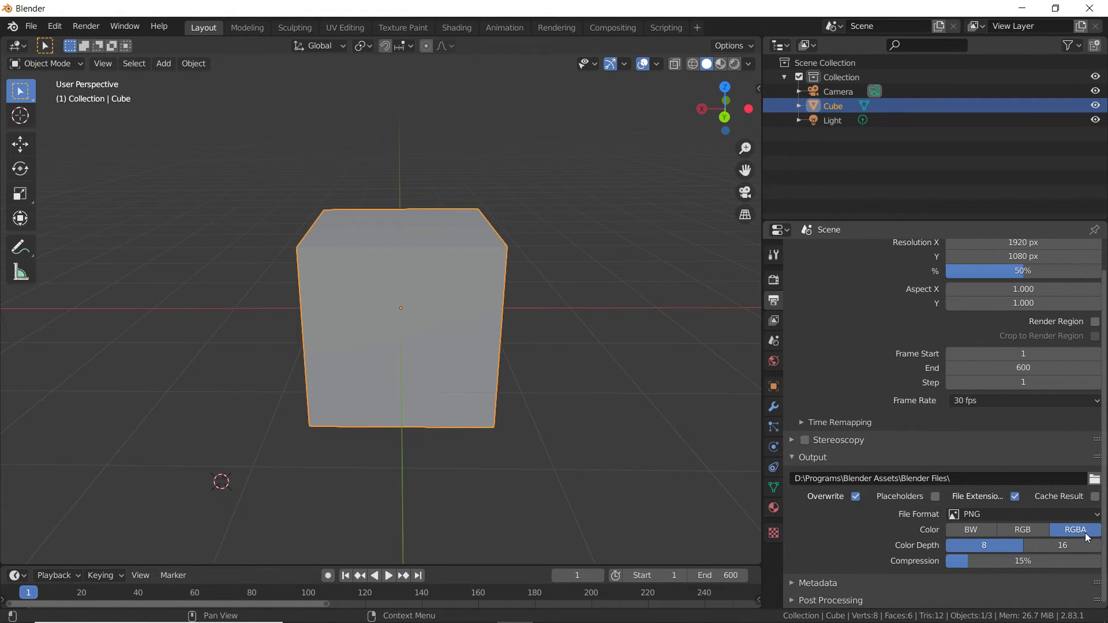
# Try JPEG as the output file format with its quality at 100%.
pyautogui.click(1018, 517)
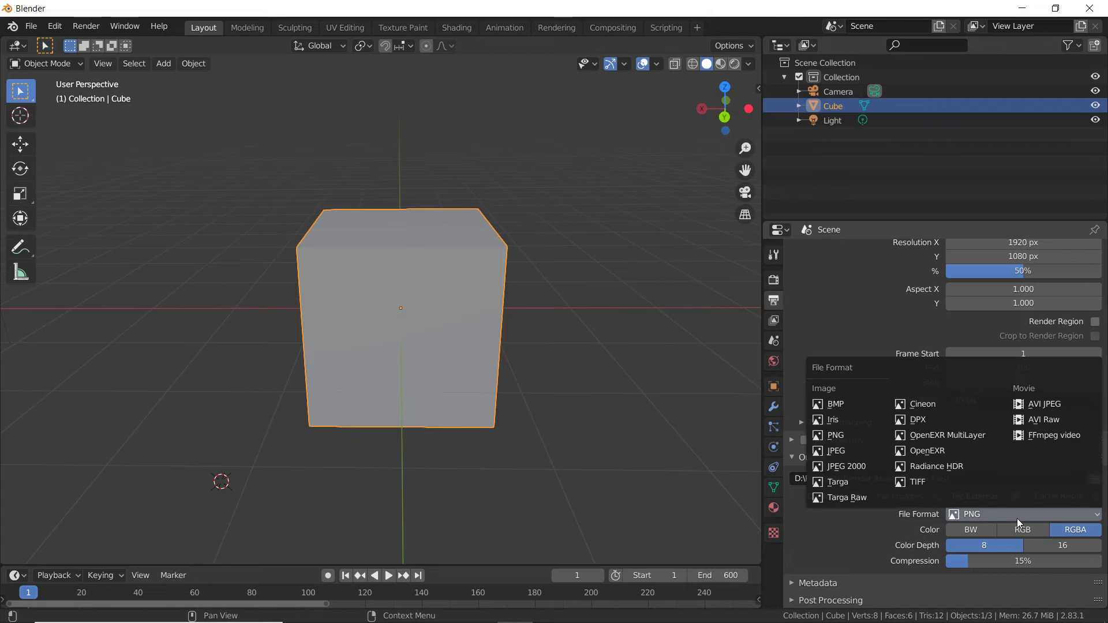
pyautogui.click(857, 451)
pyautogui.moveTo(987, 560); pyautogui.dragTo(1062, 560)
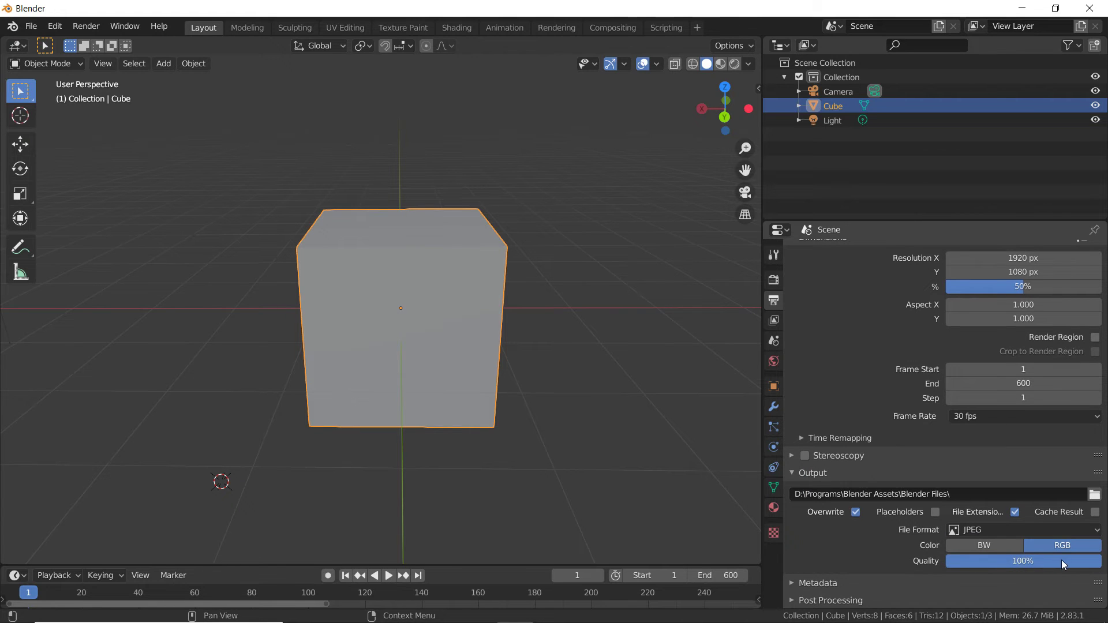
# Try FFmpeg video as the output file format, with MPEG-4 as the encoding container.
pyautogui.click(992, 529)
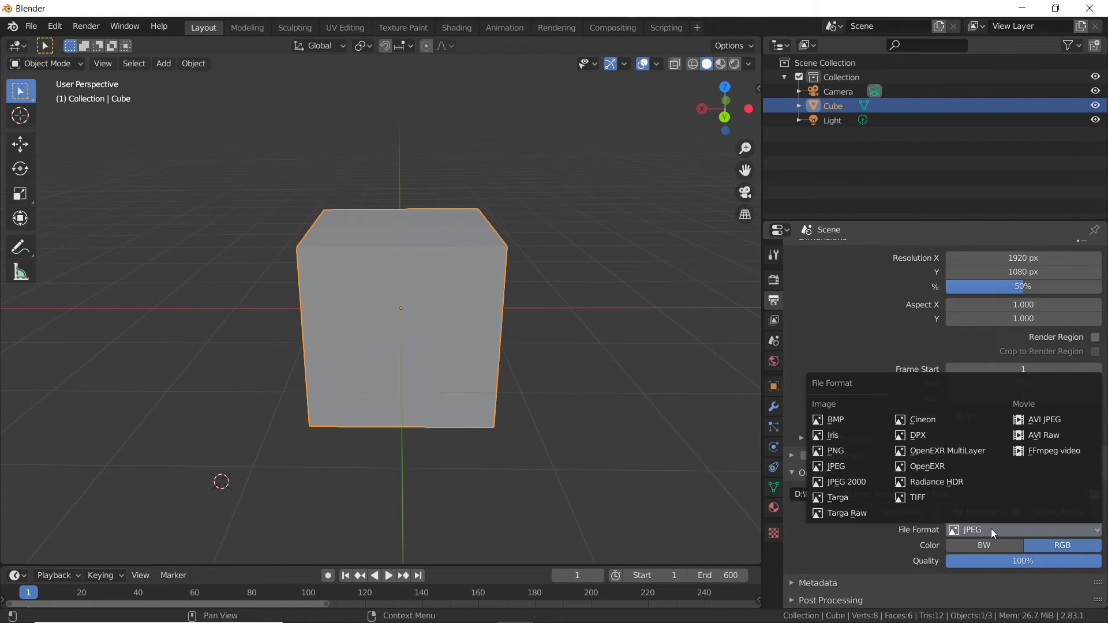
pyautogui.click(1033, 452)
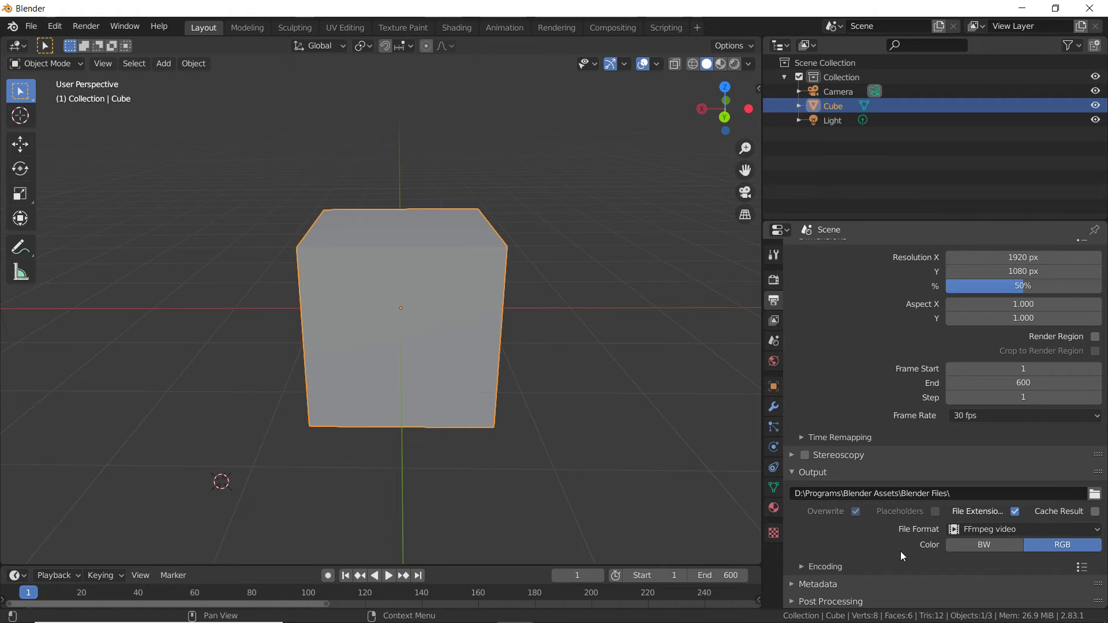
pyautogui.click(858, 567)
pyautogui.moveTo(906, 556); pyautogui.dragTo(936, 355, button='middle')
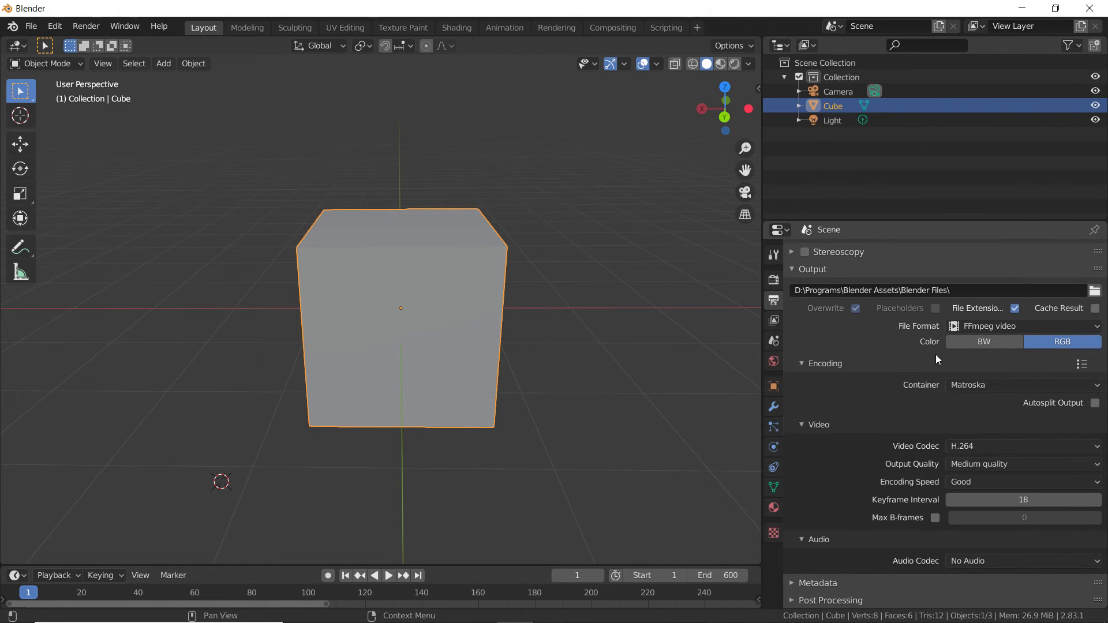
pyautogui.click(985, 386)
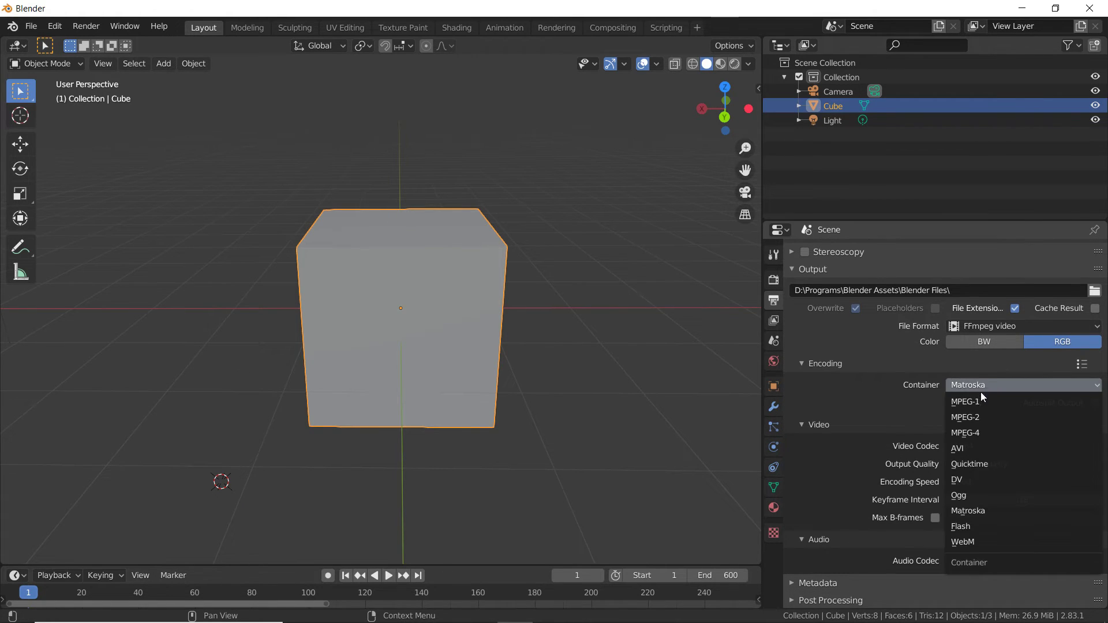
pyautogui.click(975, 428)
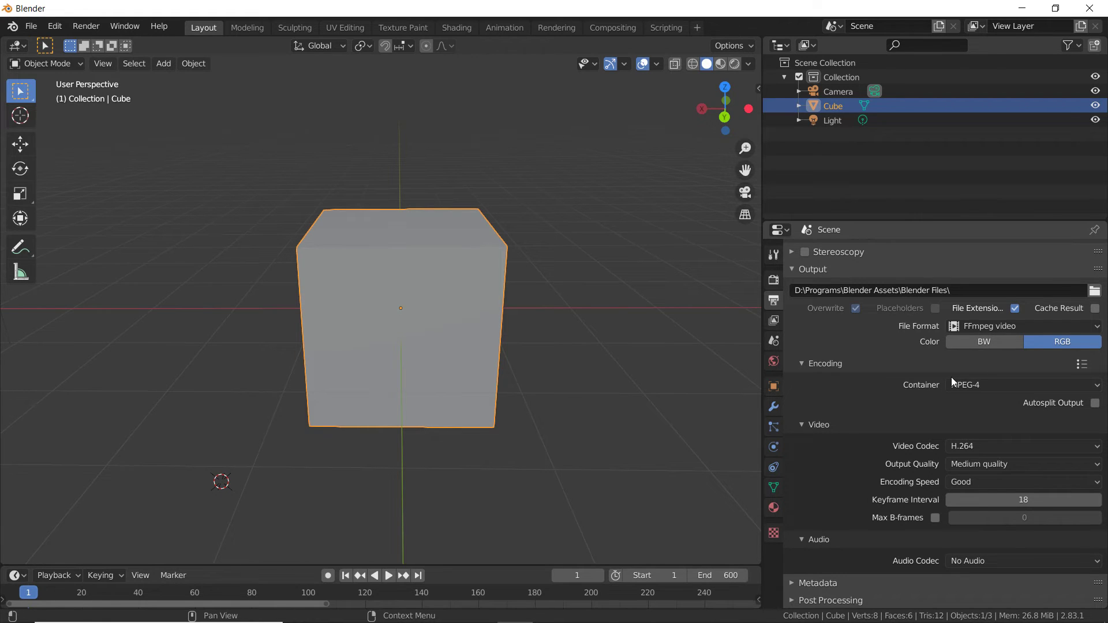
# Set the output file format to PNG with RGBA color, and expand the metadata settings.
pyautogui.click(991, 328)
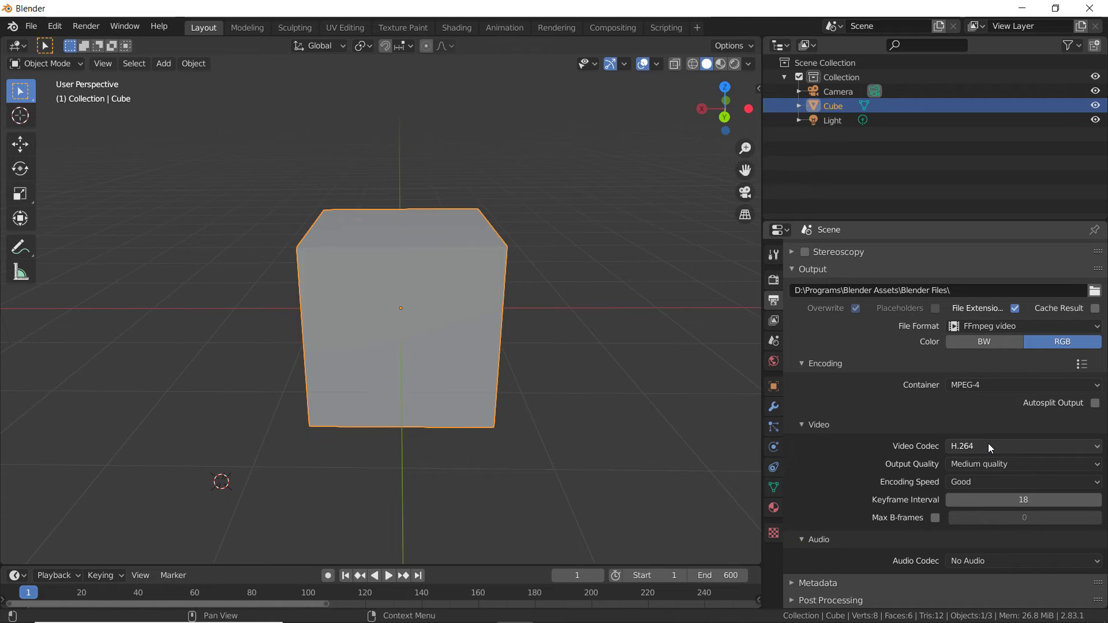
pyautogui.click(989, 383)
pyautogui.click(982, 385)
pyautogui.click(989, 325)
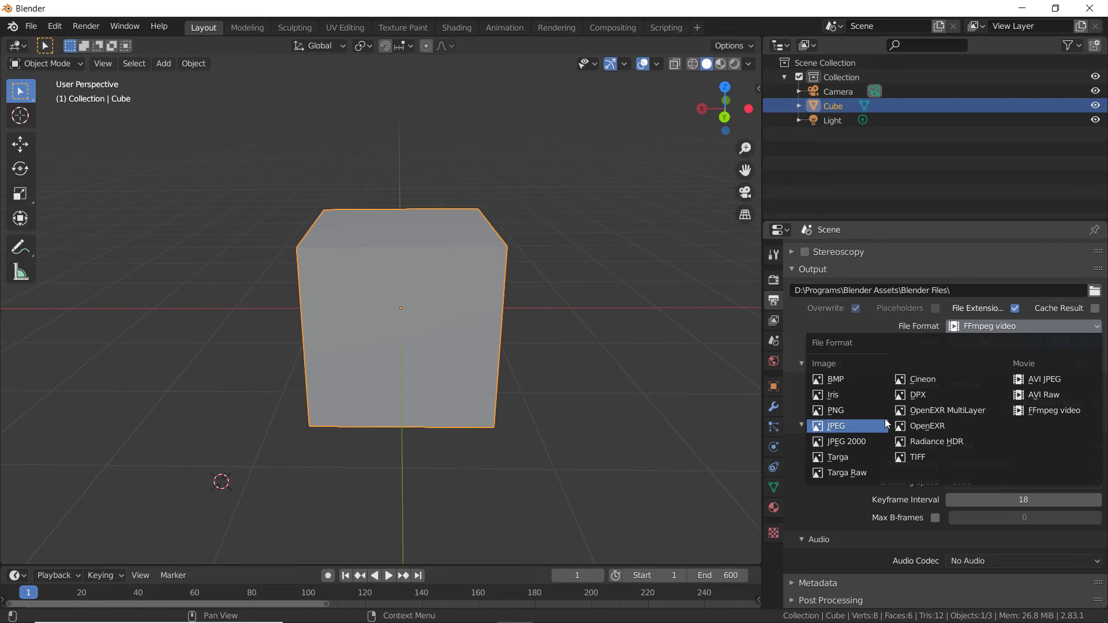
pyautogui.click(871, 411)
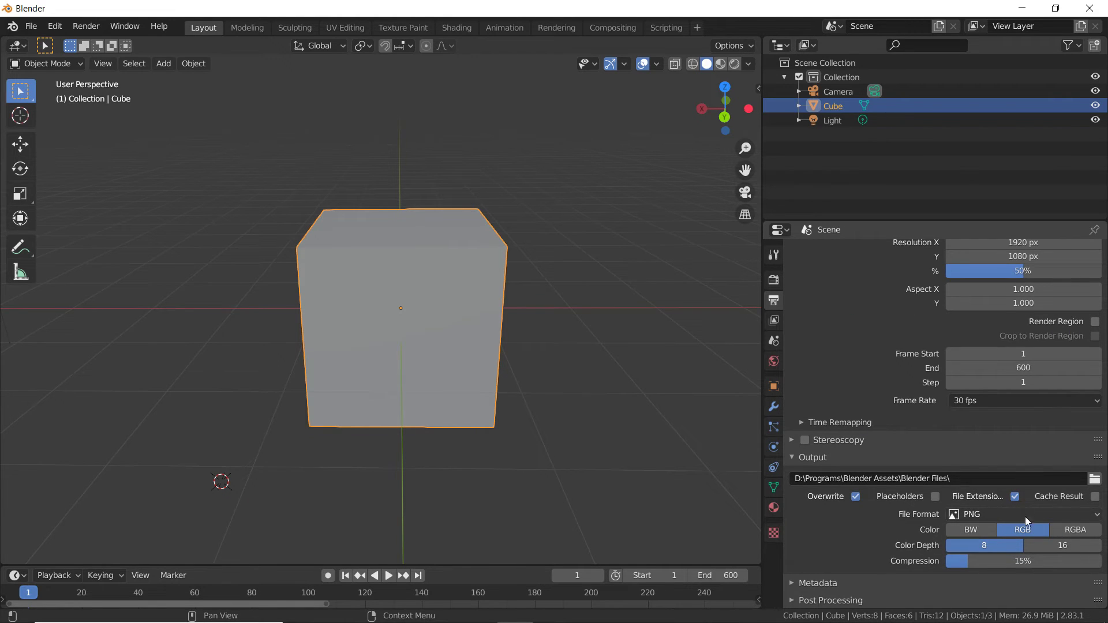
pyautogui.click(1072, 531)
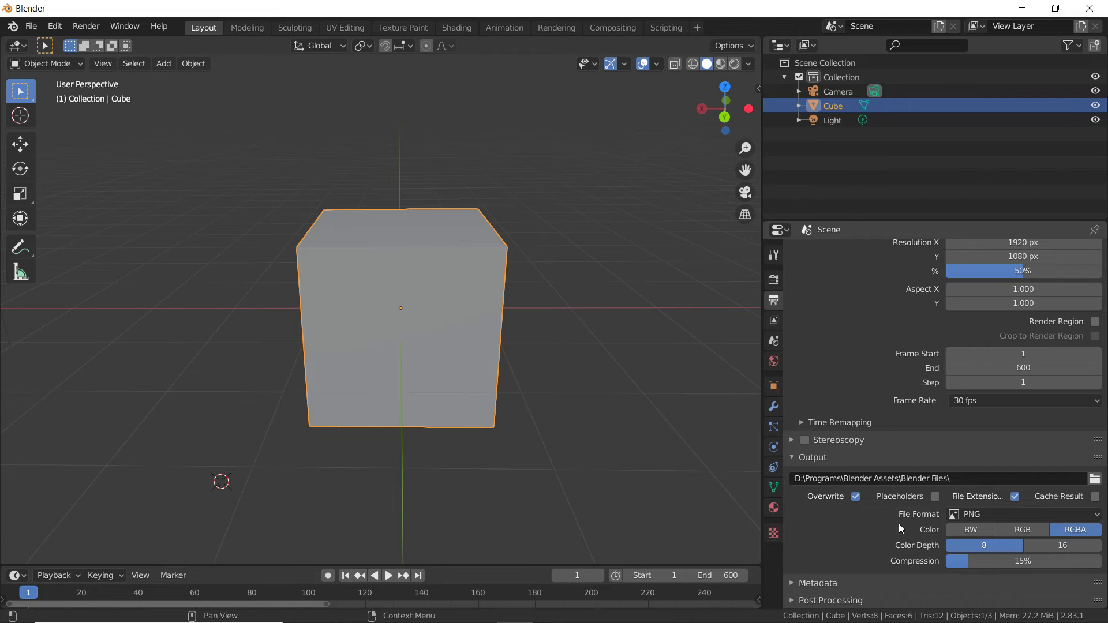
pyautogui.click(792, 583)
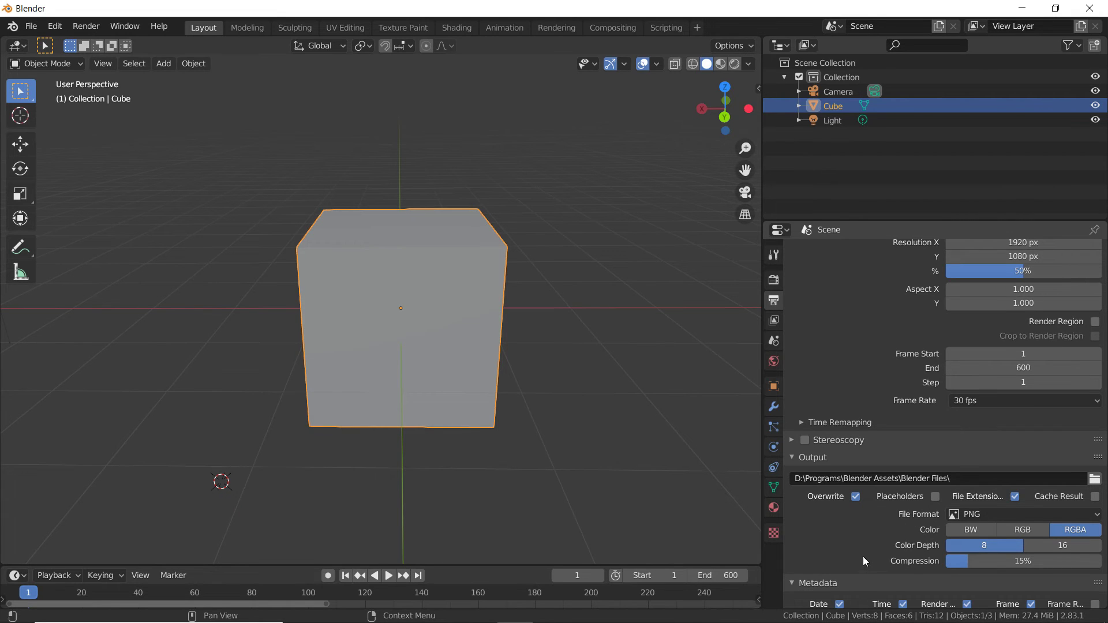
# Enable the metadata note and fill it with the author's full name followed by "Copyright".
pyautogui.moveTo(840, 468); pyautogui.dragTo(840, 380, button='middle')
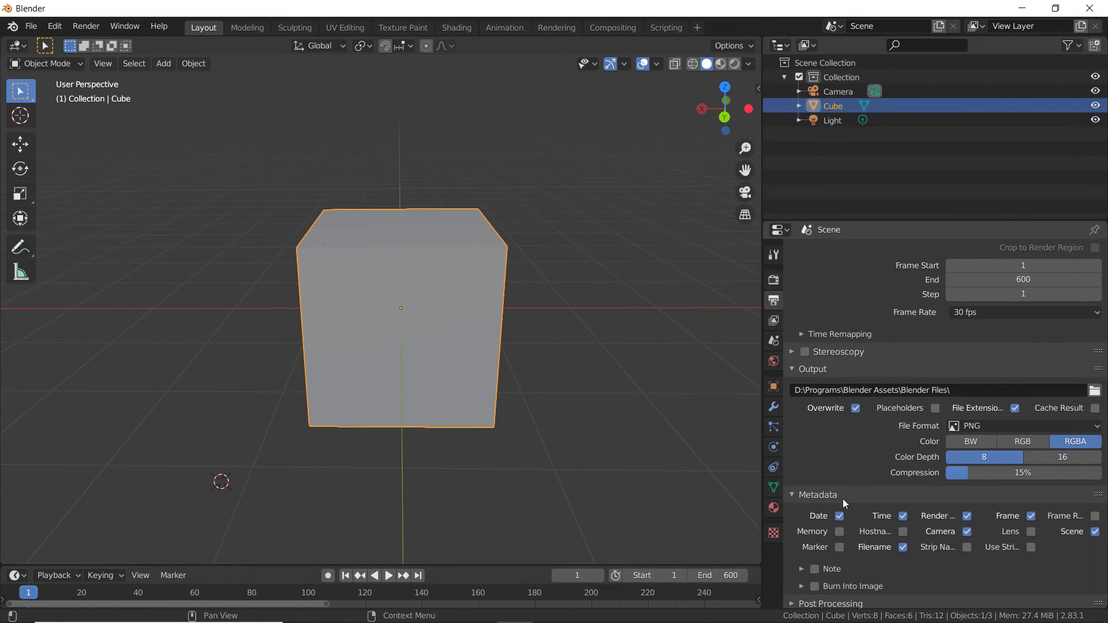
pyautogui.click(815, 570)
pyautogui.click(835, 569)
pyautogui.click(853, 590)
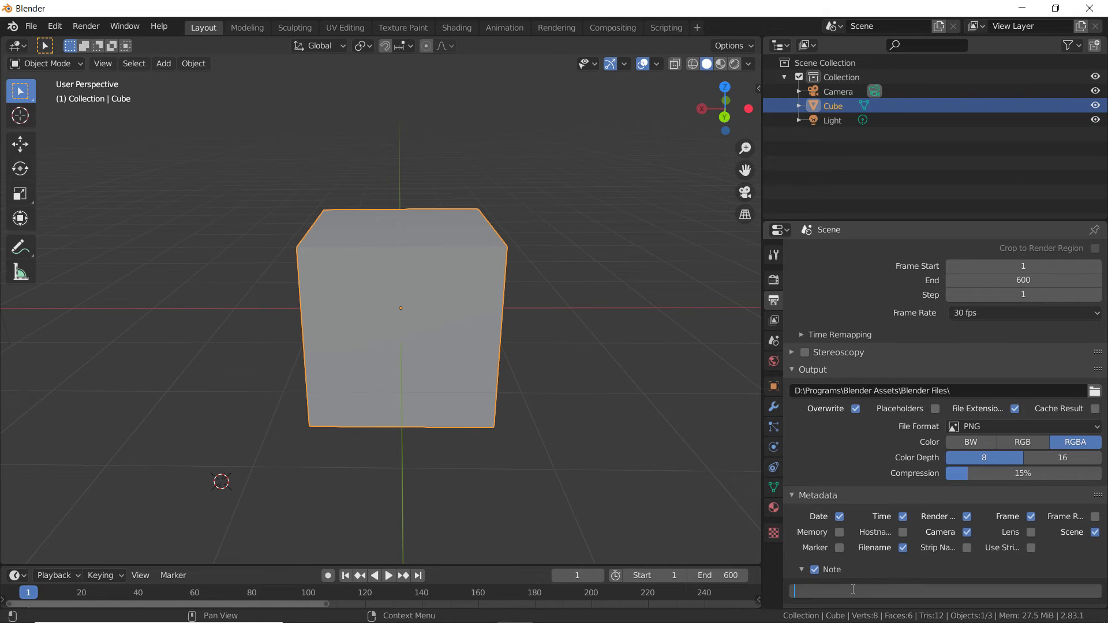
pyautogui.write('Daniel Grove Copyright')
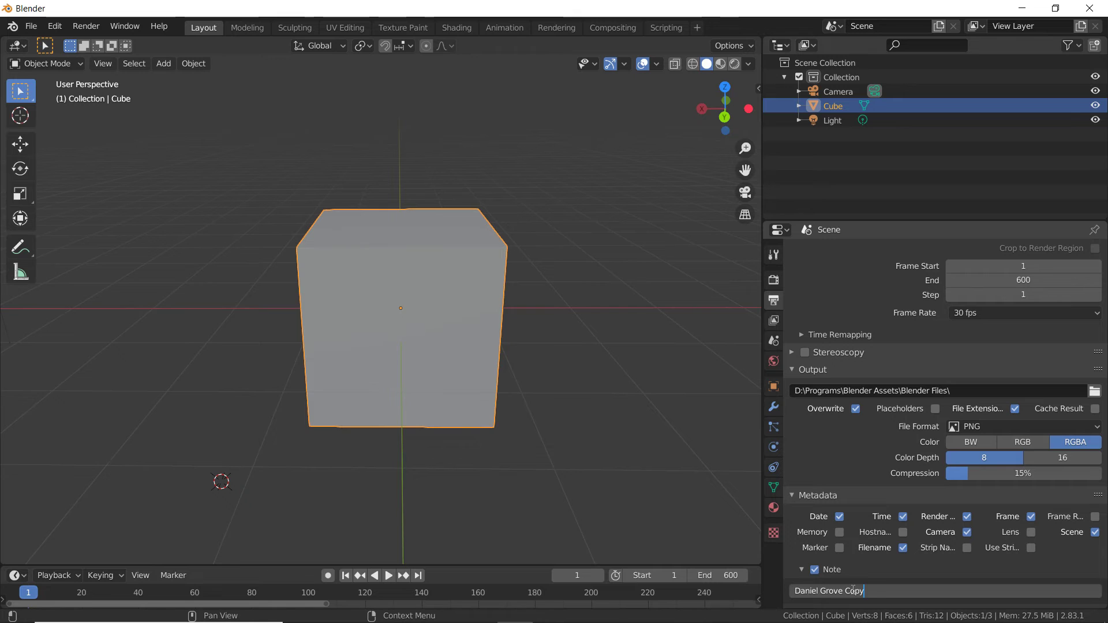
pyautogui.press('Return')
pyautogui.scroll(-1, 868, 483)
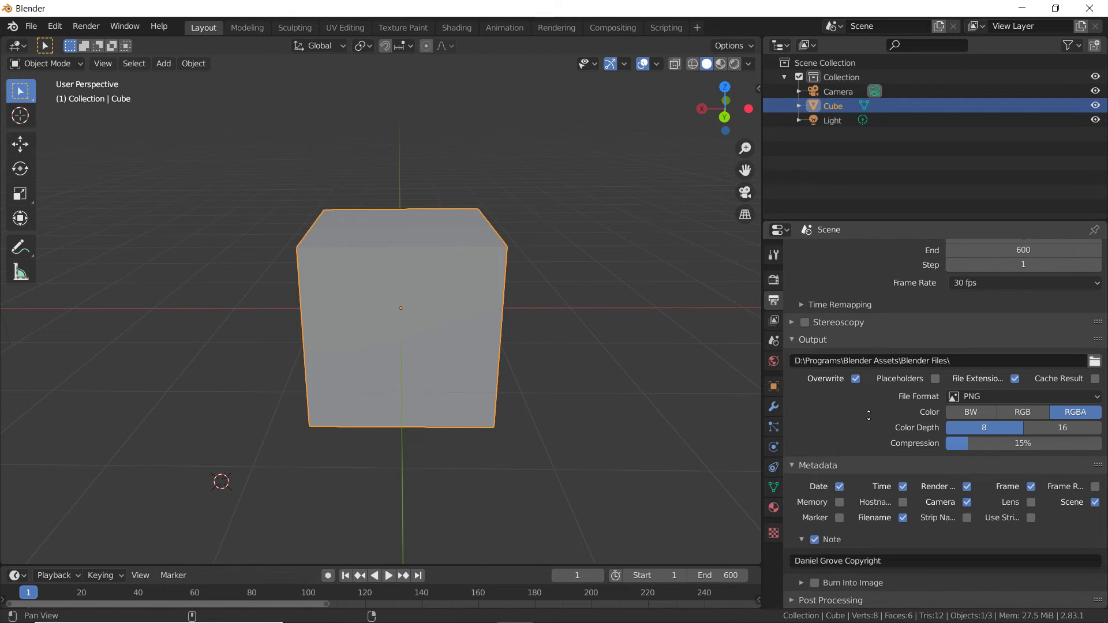
pyautogui.click(804, 542)
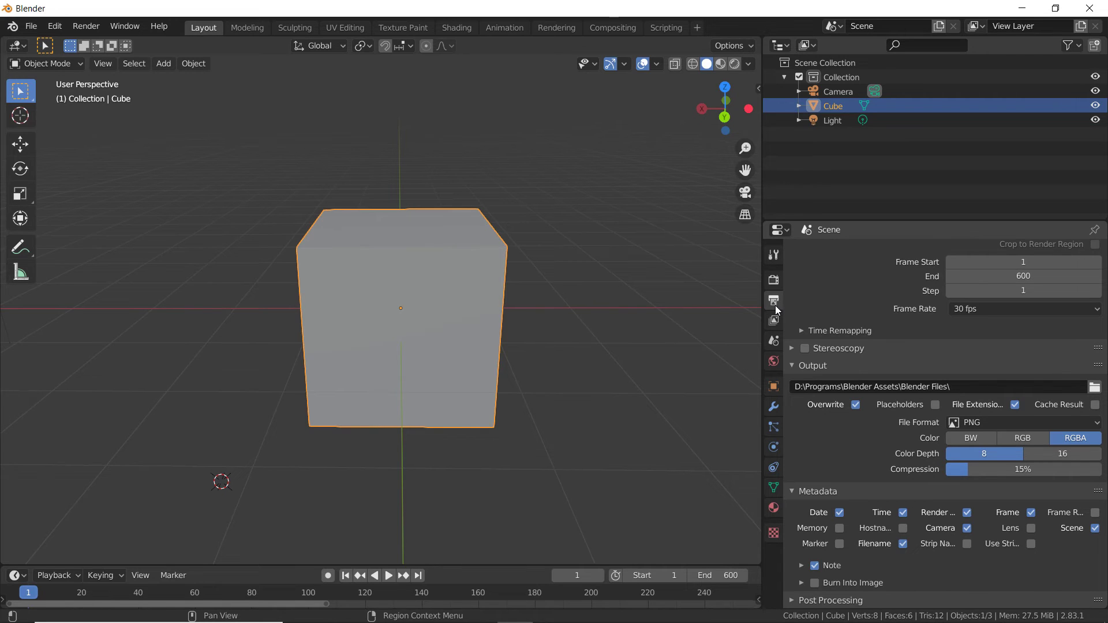
# Enable the Mist, Emission, Environment, Shadow and Ambient Occlusion passes for the view layer.
pyautogui.click(775, 321)
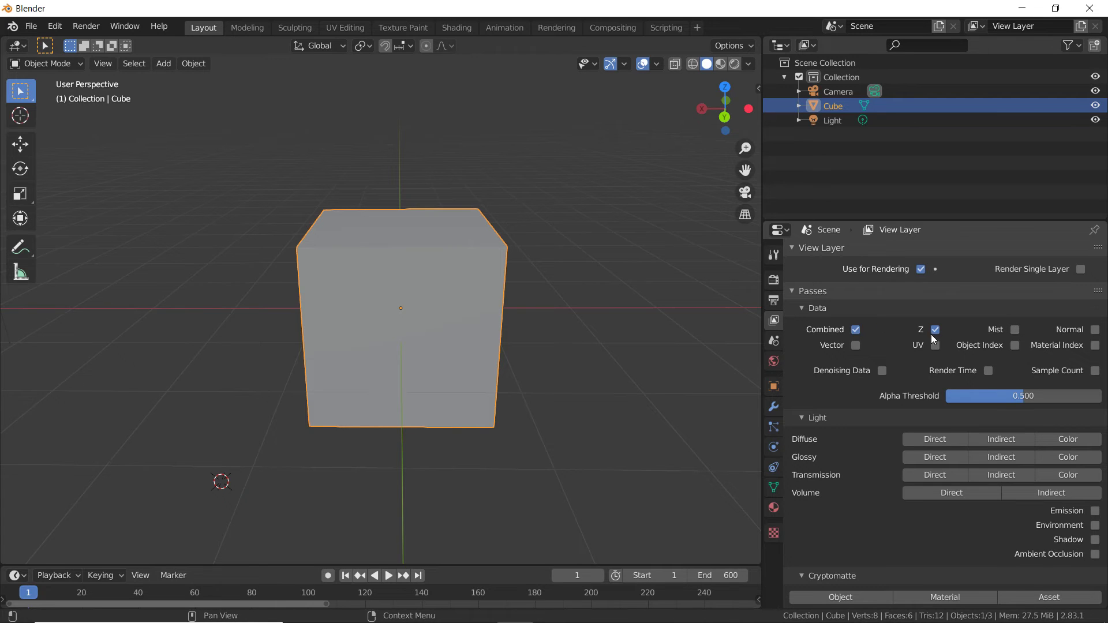
pyautogui.click(1016, 330)
pyautogui.click(1095, 511)
pyautogui.click(1095, 526)
pyautogui.click(1095, 540)
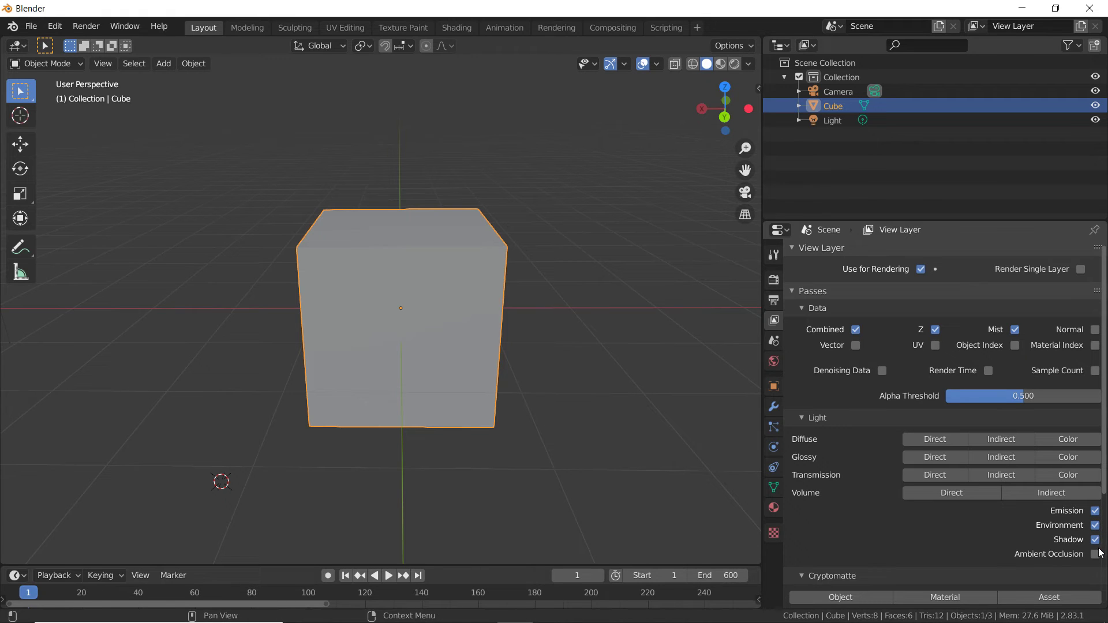
pyautogui.click(1095, 554)
# Expand the view layer's Denoising settings and examine the radius, strength and light pass options.
pyautogui.scroll(-2, 976, 537)
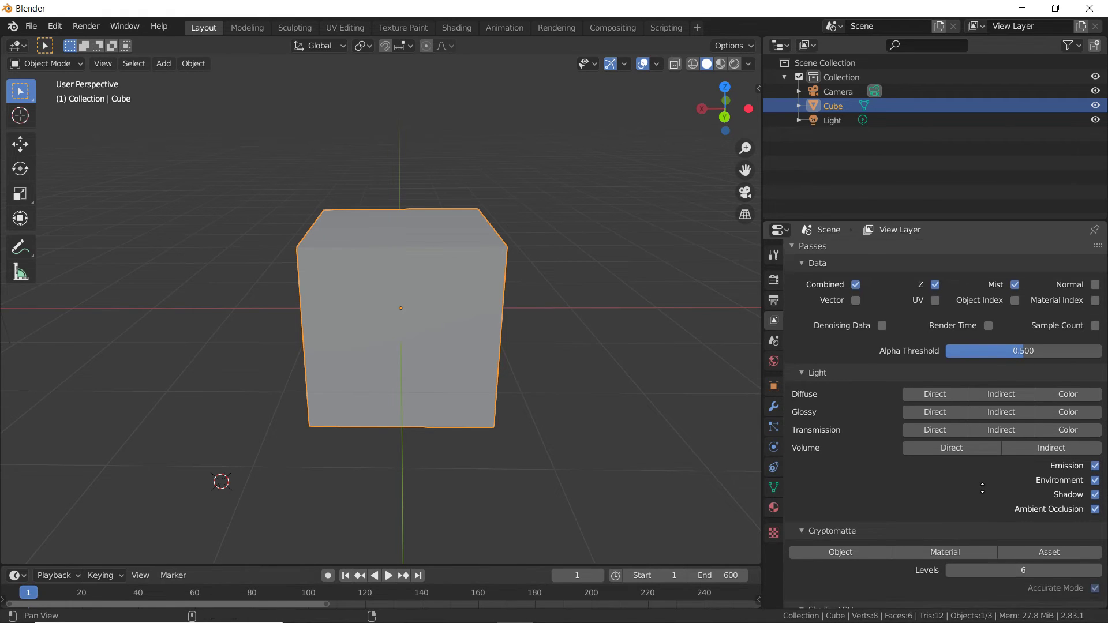
pyautogui.moveTo(983, 488); pyautogui.dragTo(947, 372, button='middle')
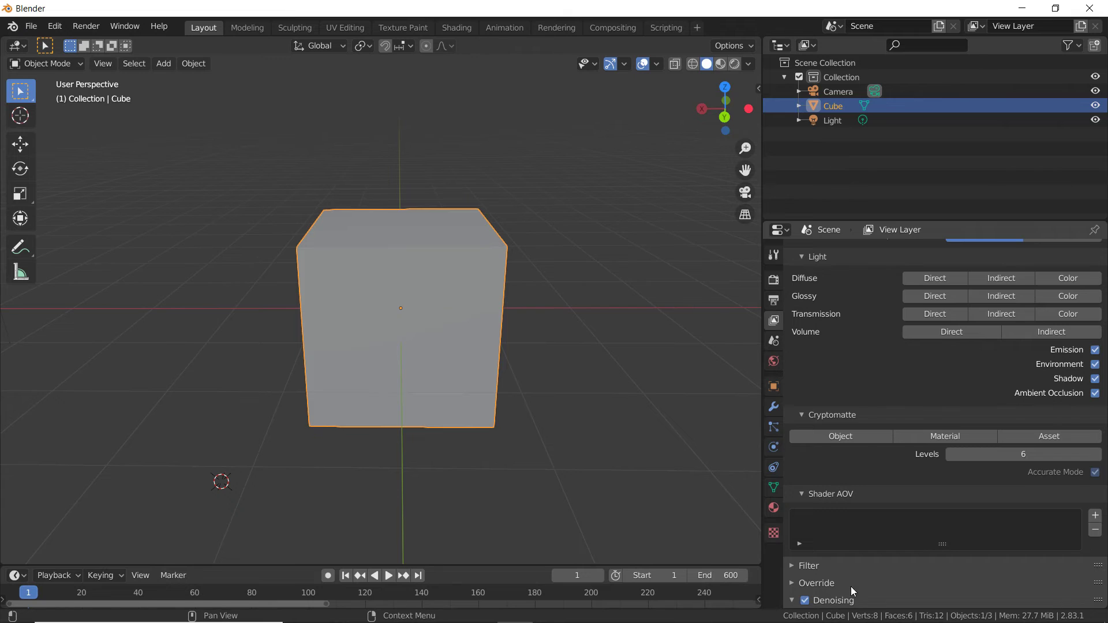
pyautogui.click(830, 601)
pyautogui.scroll(-5, 854, 577)
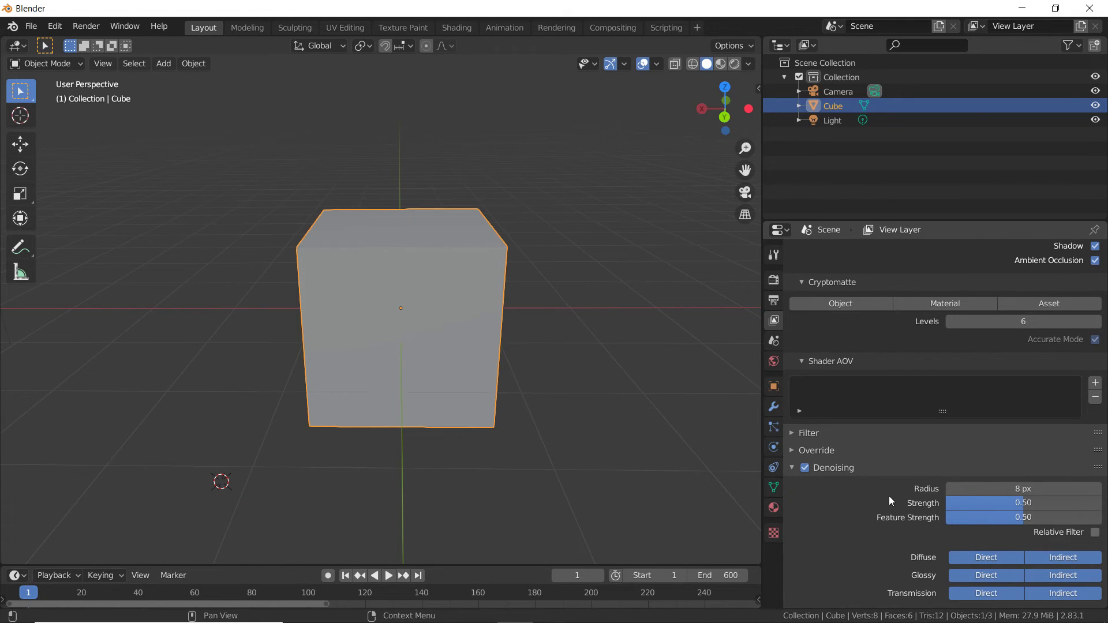
# Try Imperial as the scene's unit system and switch it back to Metric.
pyautogui.click(773, 341)
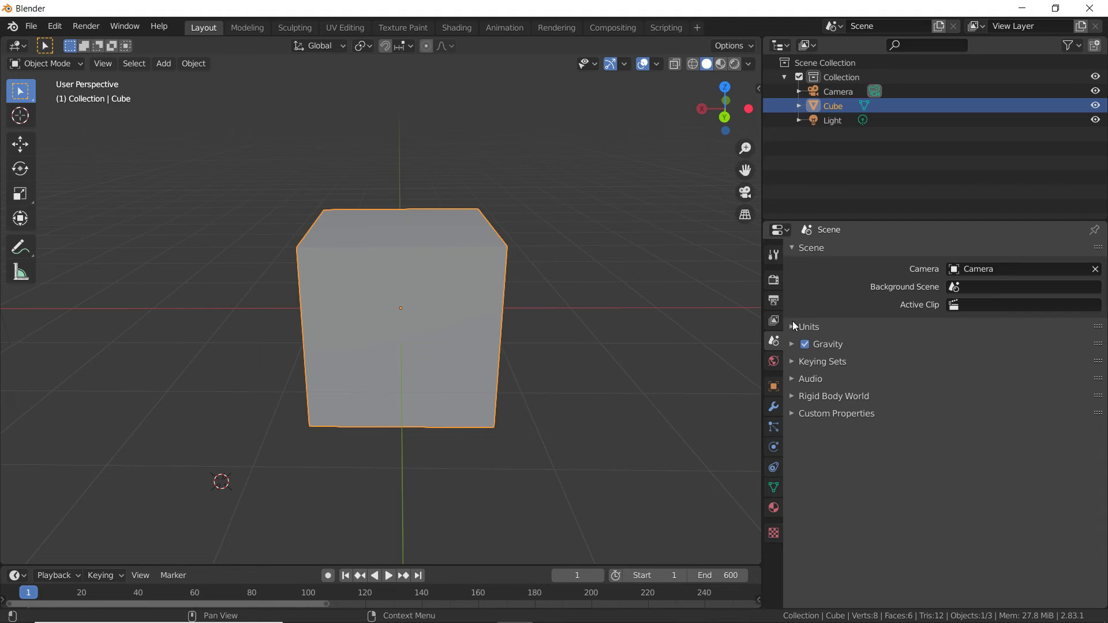
pyautogui.click(839, 330)
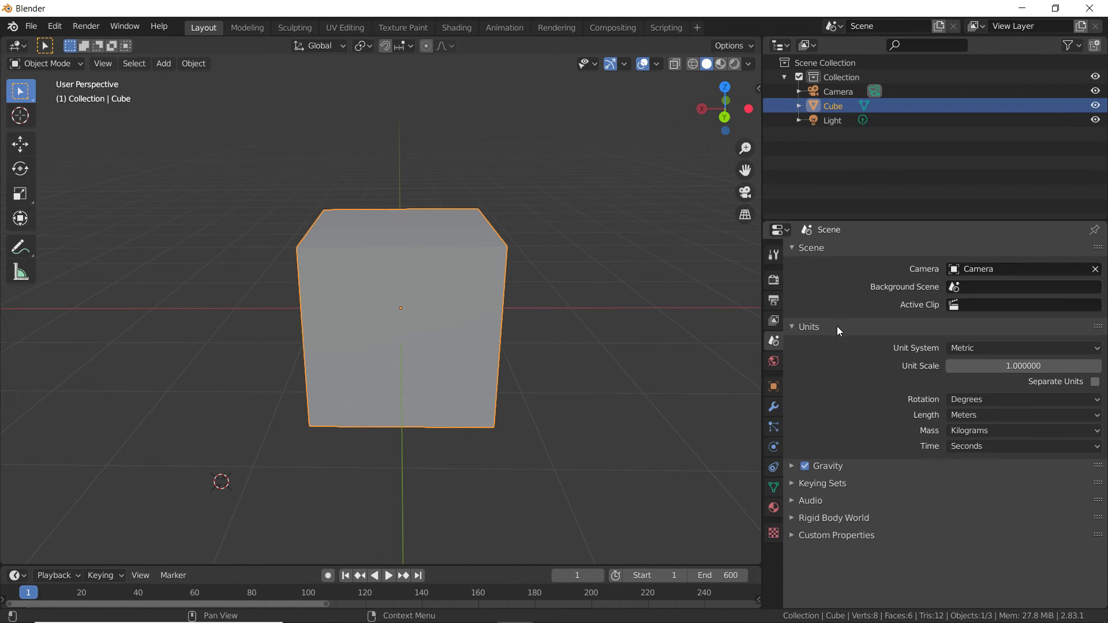
pyautogui.click(982, 350)
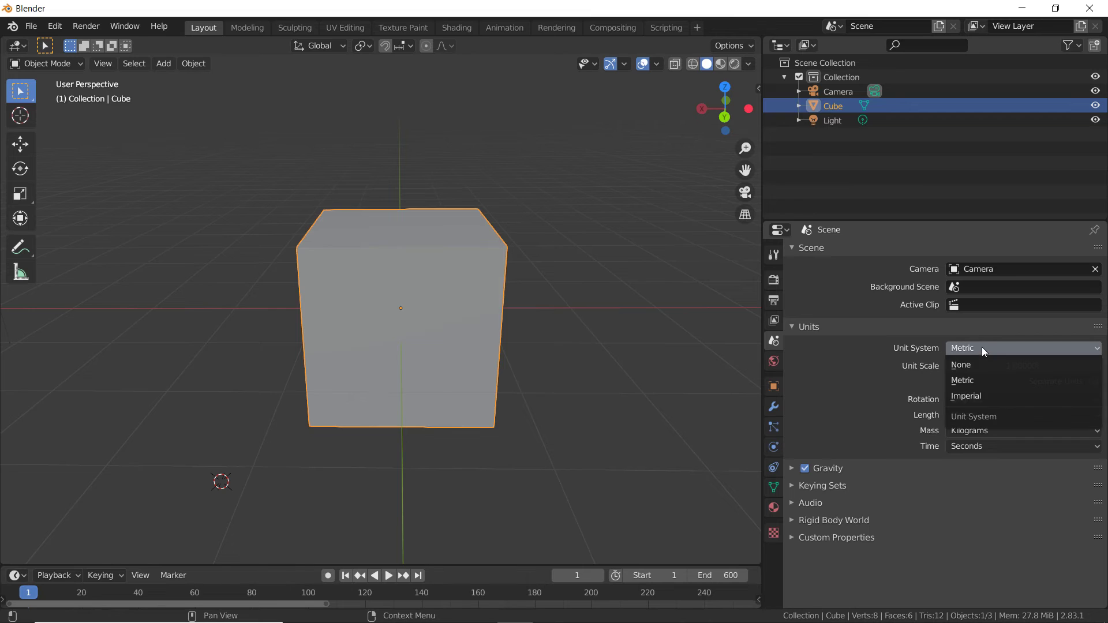
pyautogui.click(981, 396)
pyautogui.click(987, 349)
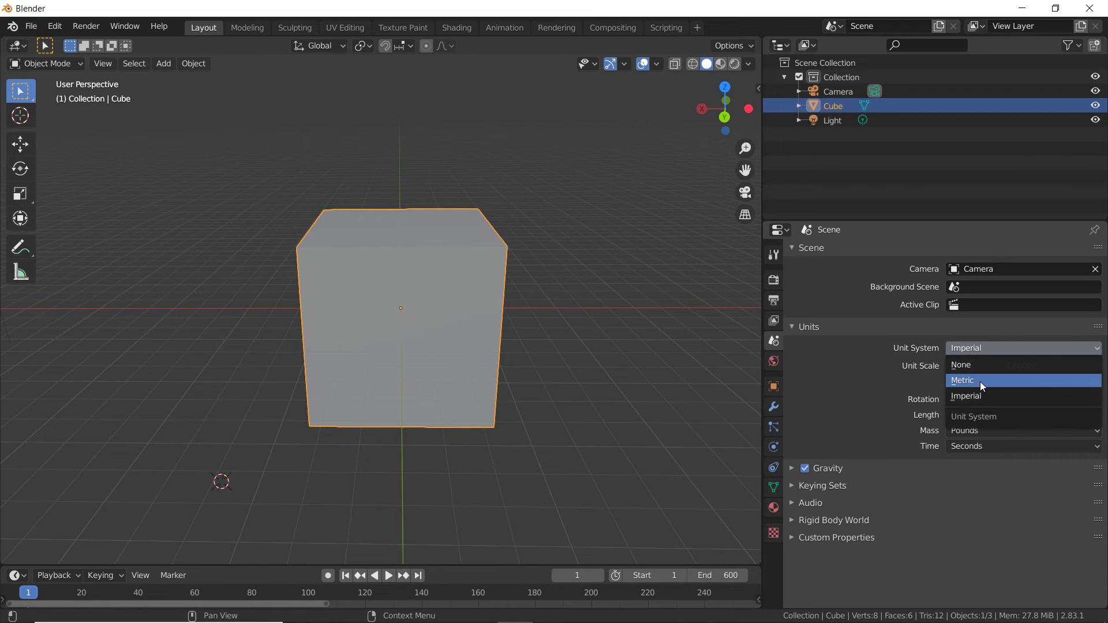
pyautogui.click(975, 381)
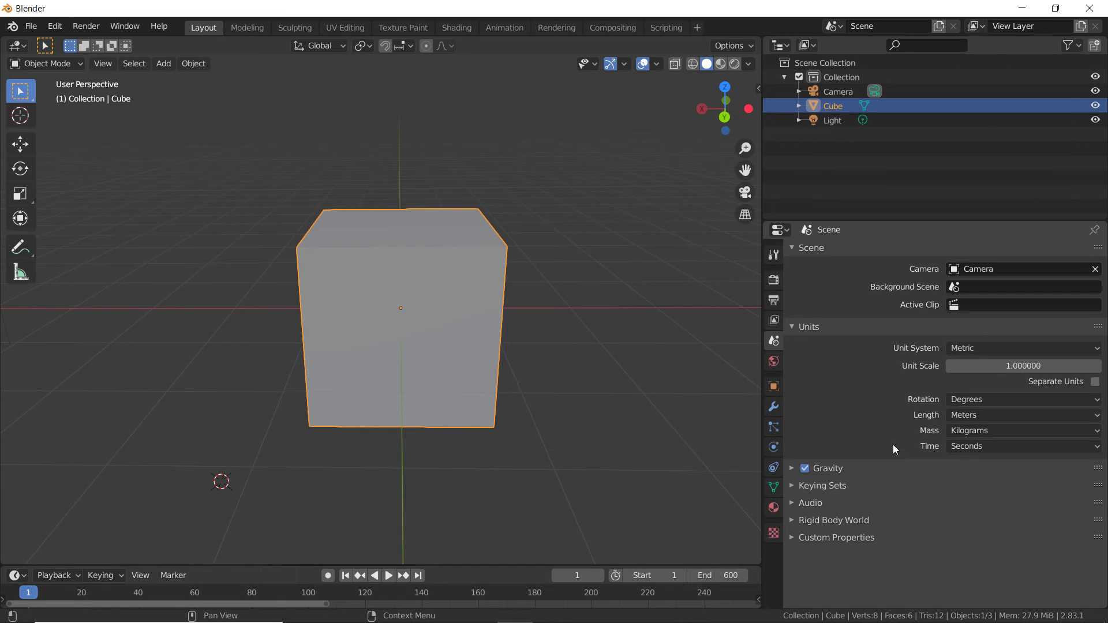
# Darken the world surface's background color to black.
pyautogui.click(776, 363)
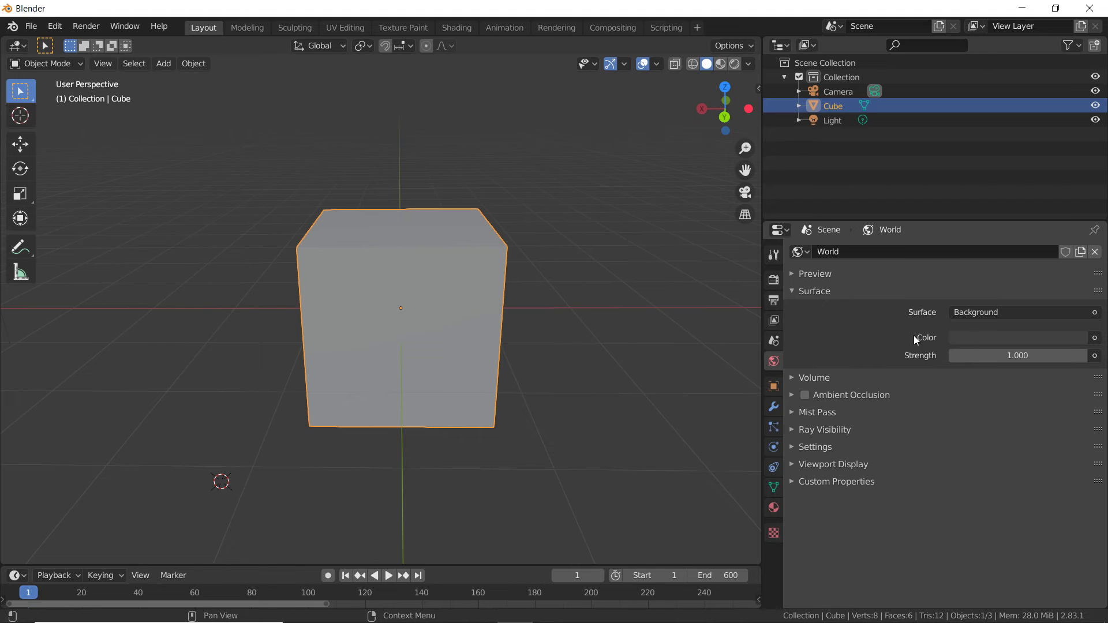
pyautogui.click(964, 340)
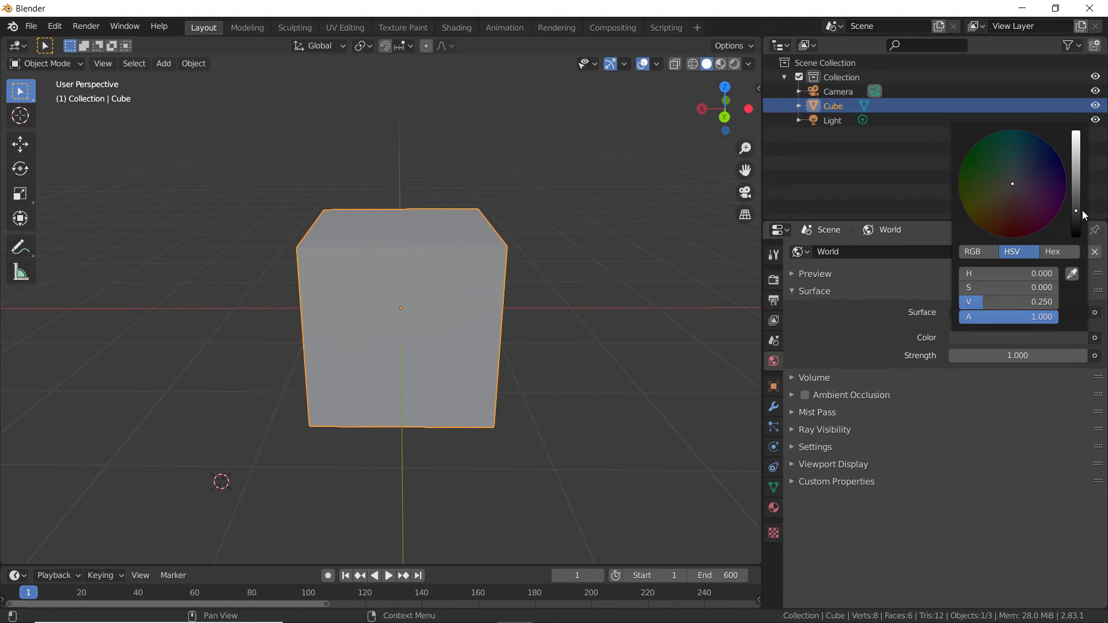
pyautogui.moveTo(1084, 215); pyautogui.dragTo(1078, 248)
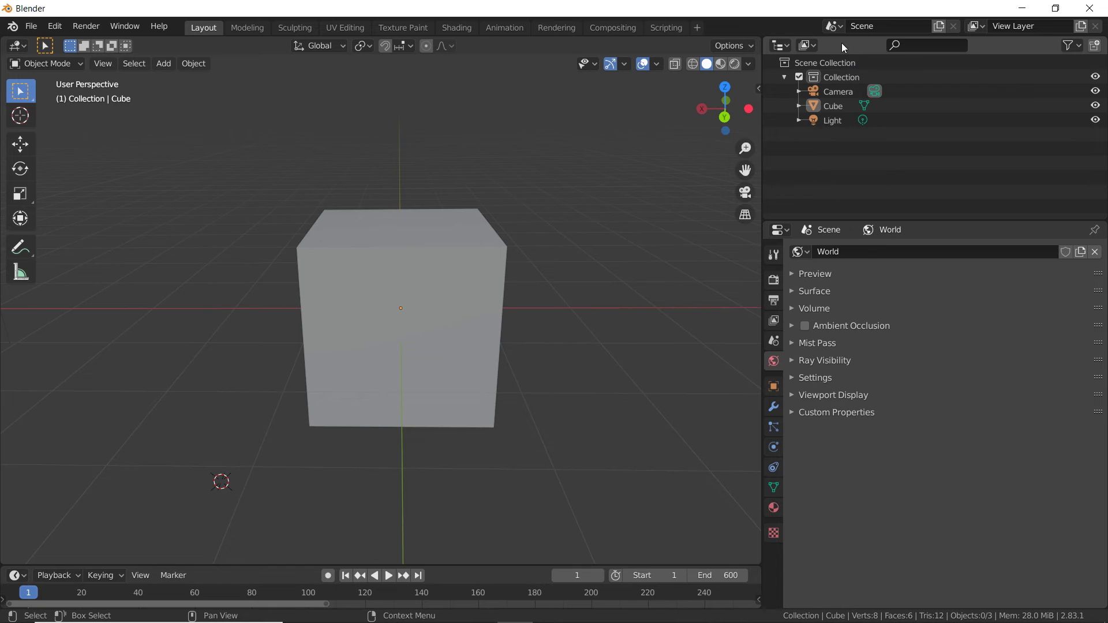
# Examine the outliner hierarchy by selecting the cube, camera, light, Collection and Scene Collection in turn.
pyautogui.click(780, 46)
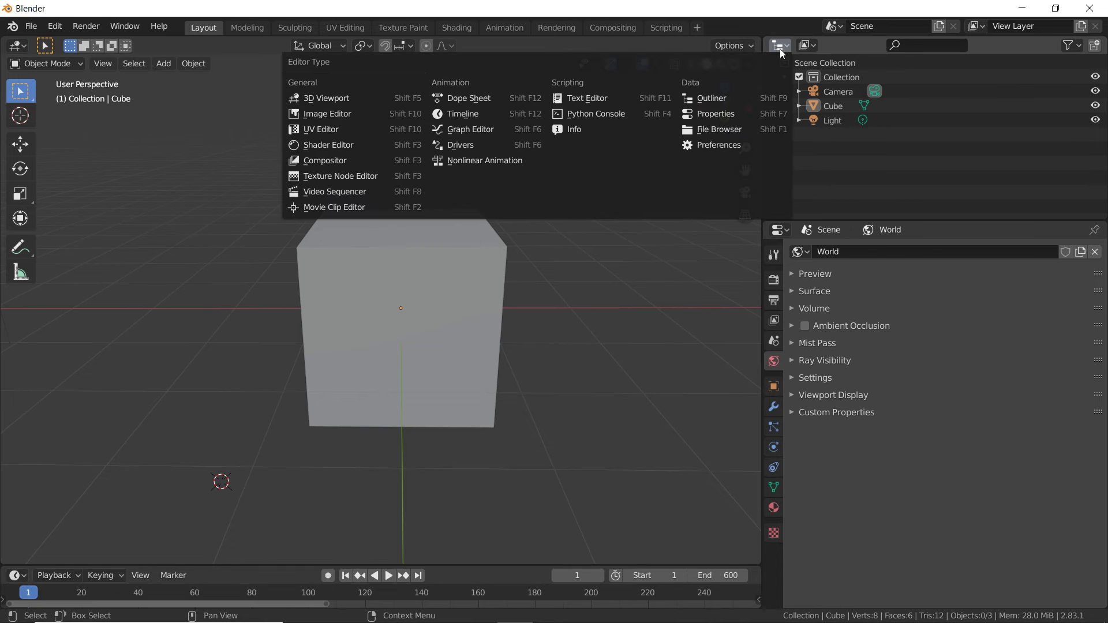
pyautogui.click(849, 106)
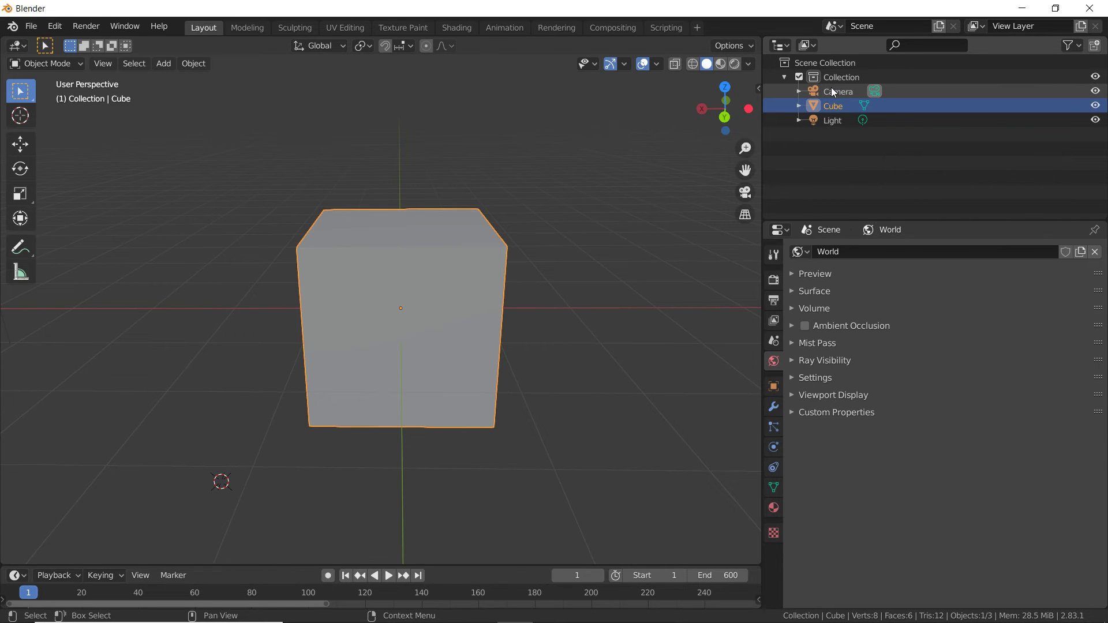
pyautogui.click(834, 92)
pyautogui.click(831, 106)
pyautogui.click(827, 119)
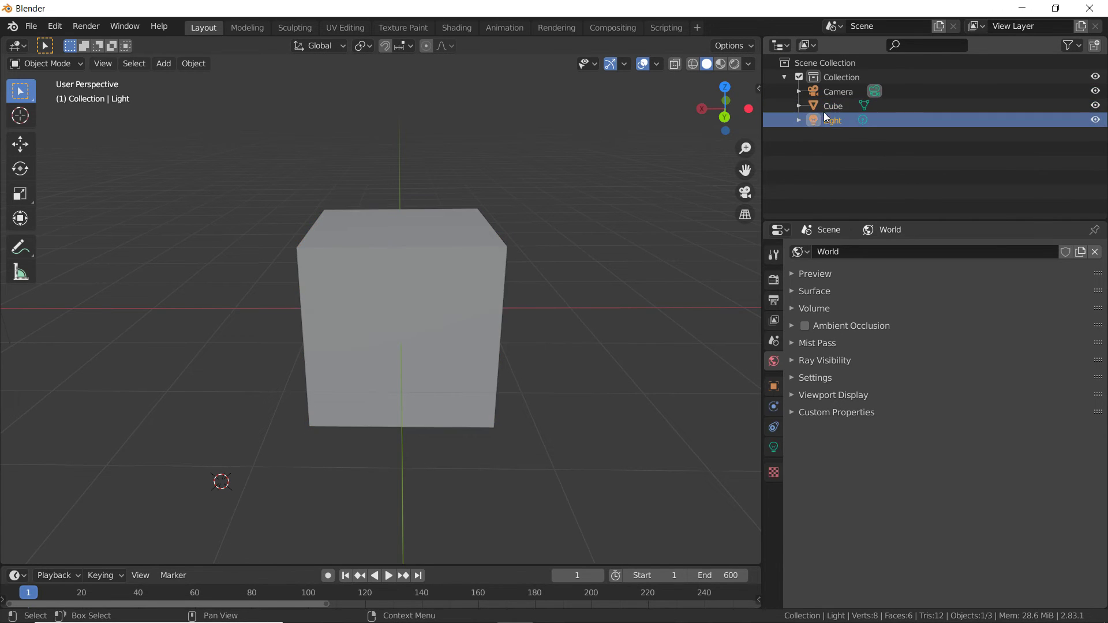
pyautogui.click(831, 81)
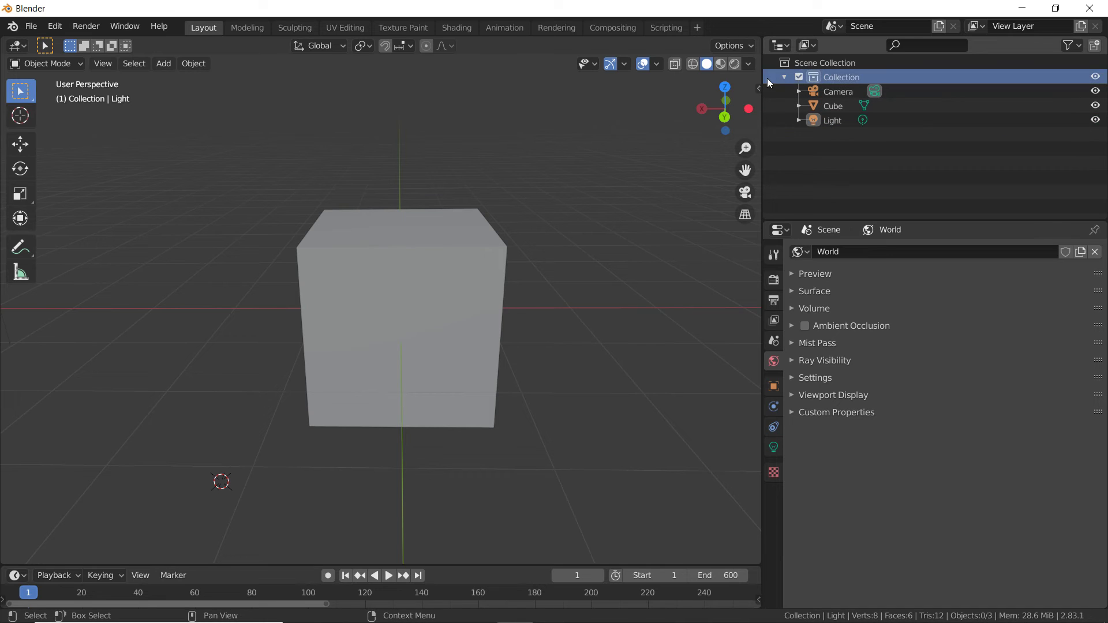
pyautogui.click(821, 64)
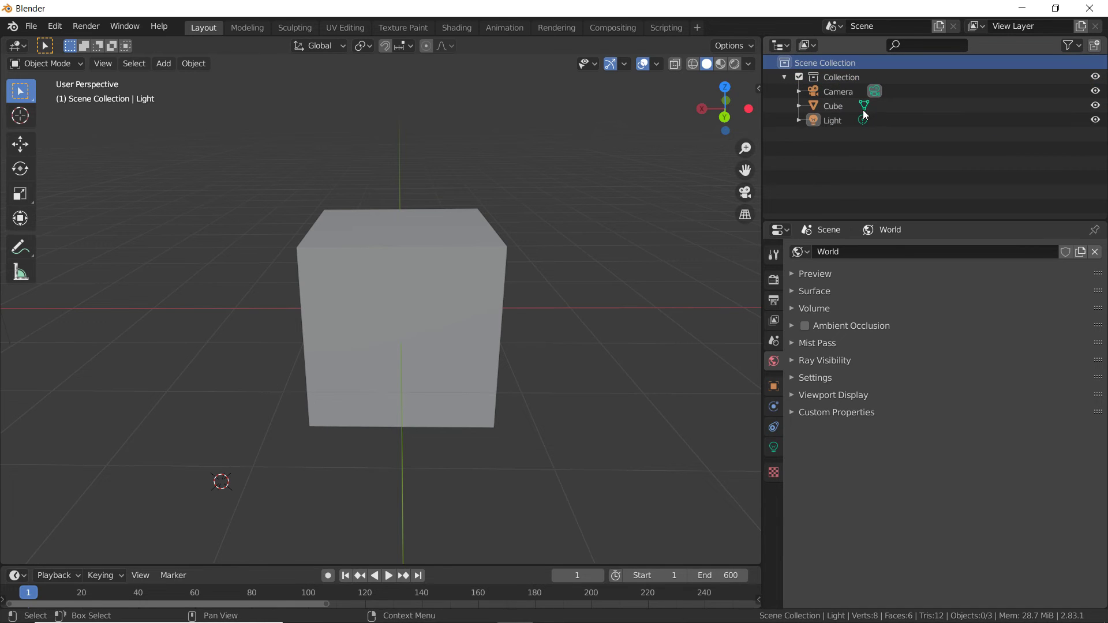
# Set the outliner's restriction toggles to show viewport and render disabling, and remove the eye toggle.
pyautogui.click(1077, 51)
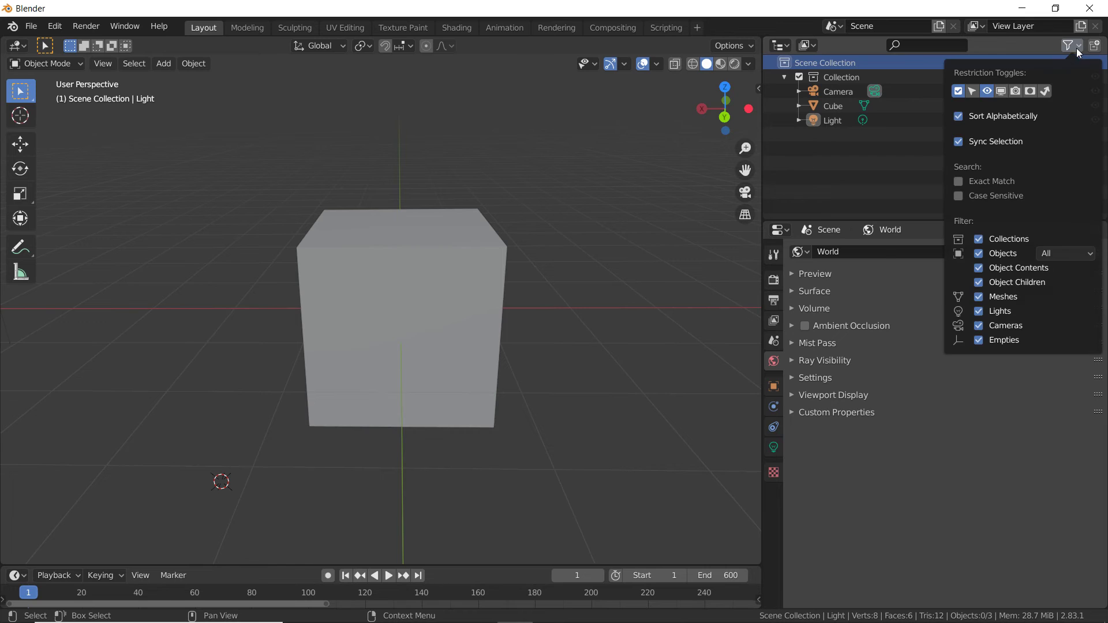
pyautogui.click(1068, 50)
pyautogui.click(1068, 51)
pyautogui.click(987, 92)
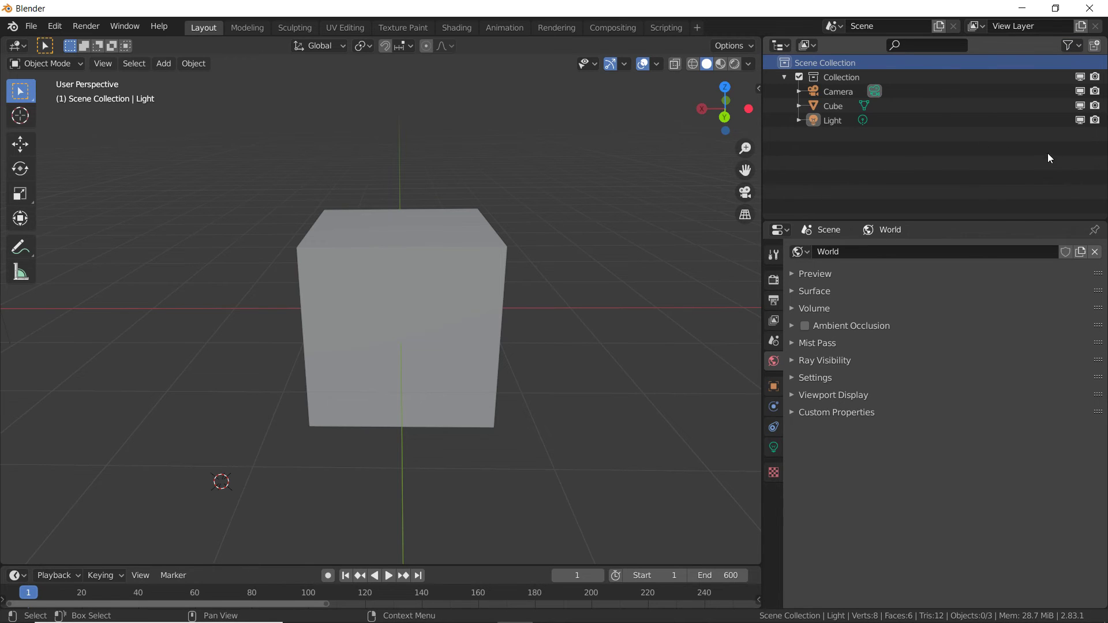
# Try disabling the cube in the viewport and the camera and cube in renders, and re-enable them.
pyautogui.click(1082, 107)
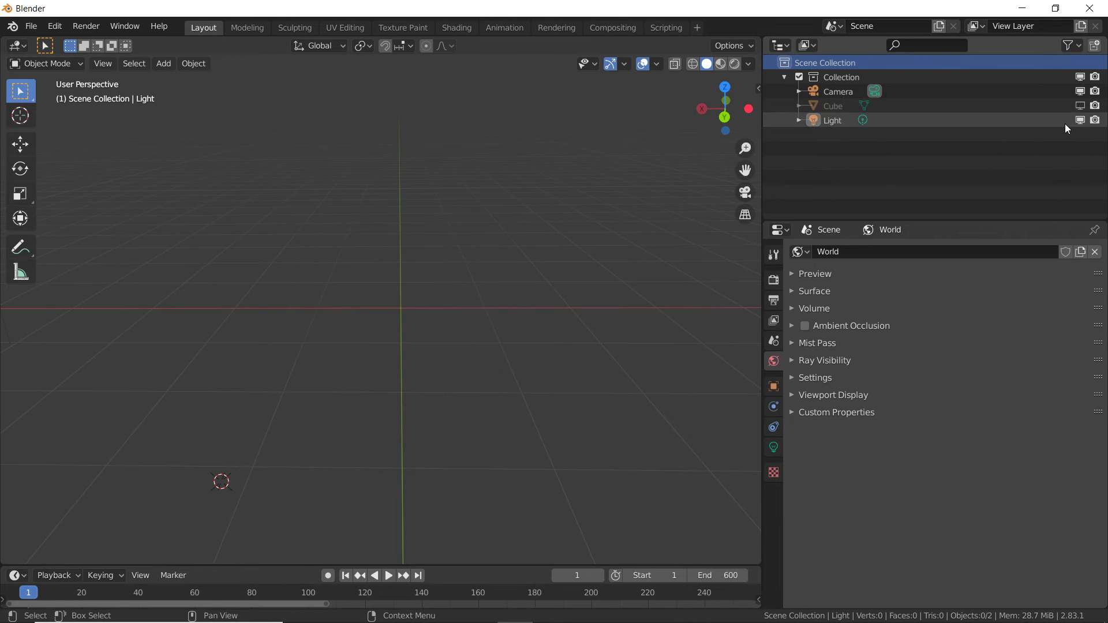
pyautogui.click(845, 109)
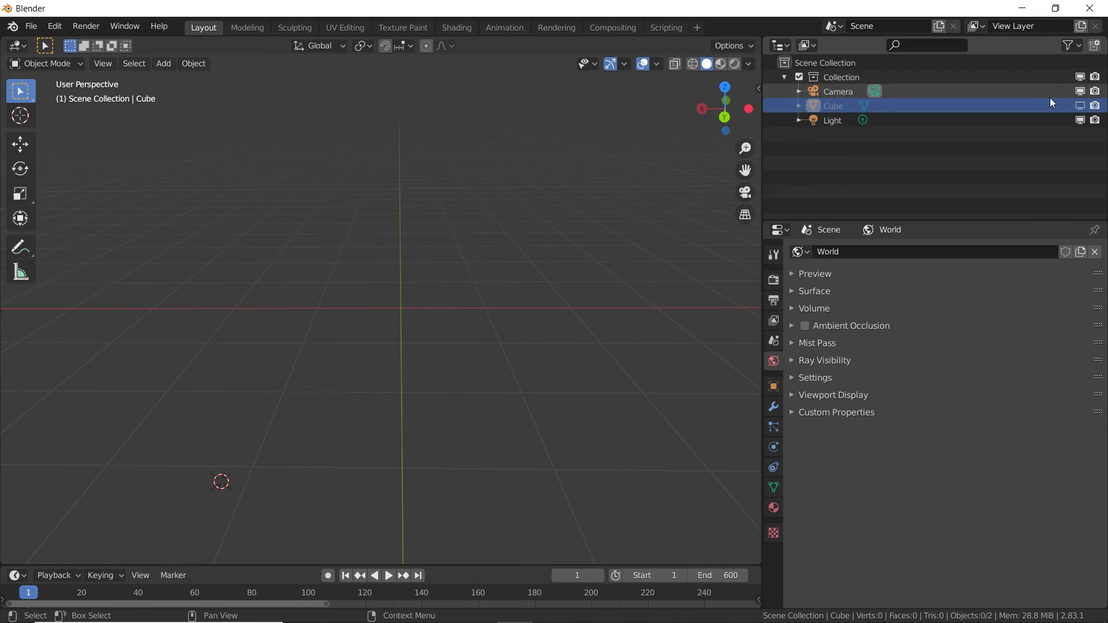
pyautogui.click(1080, 105)
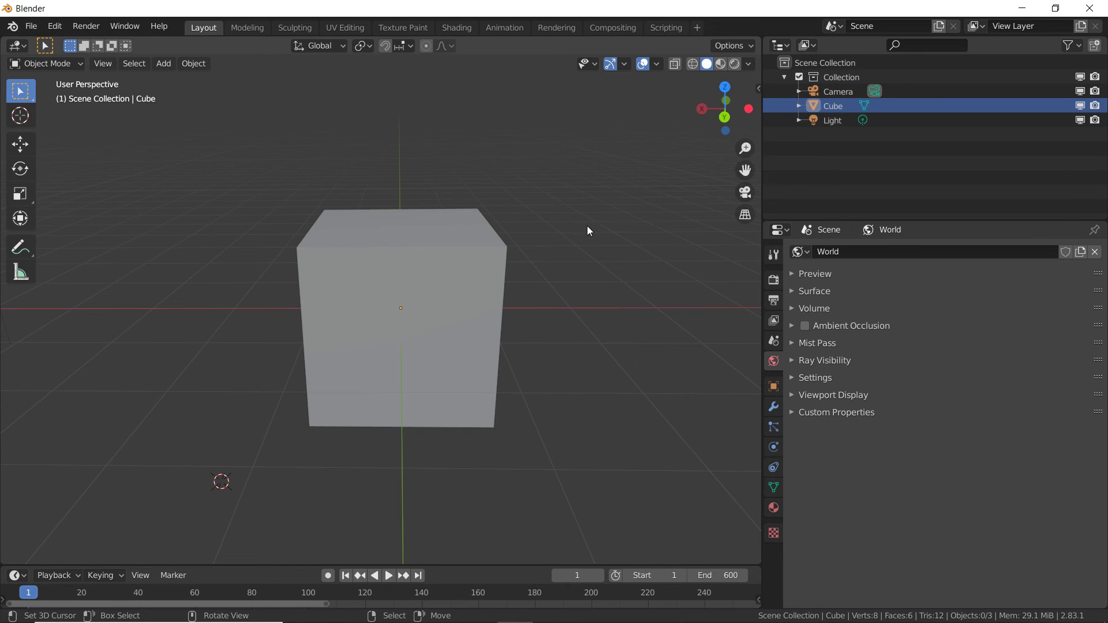
pyautogui.click(1080, 106)
pyautogui.click(1081, 105)
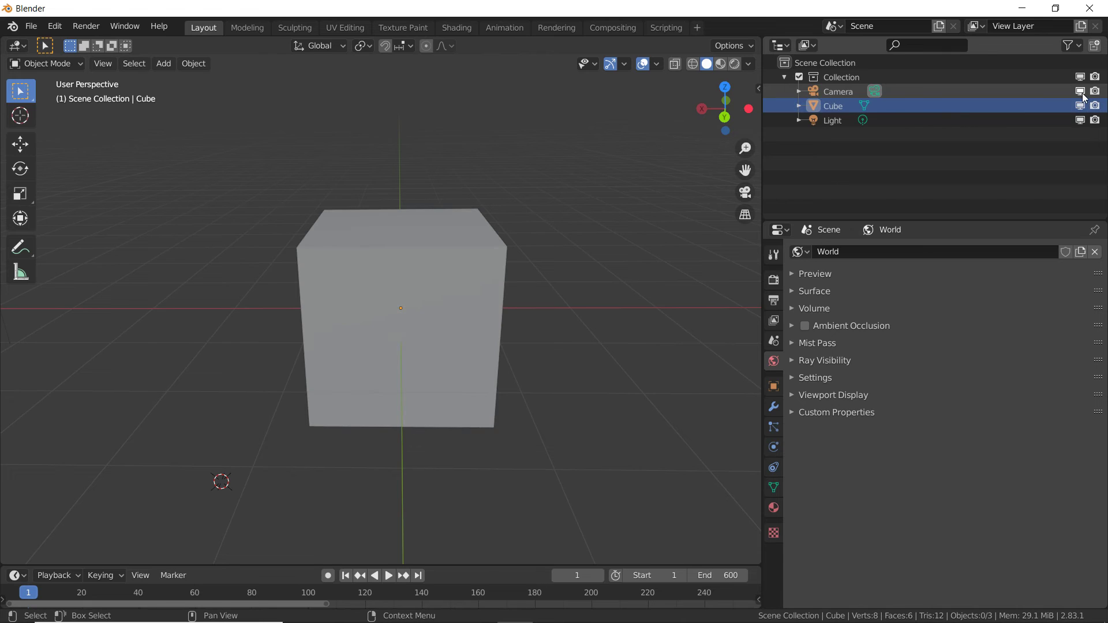
pyautogui.click(839, 94)
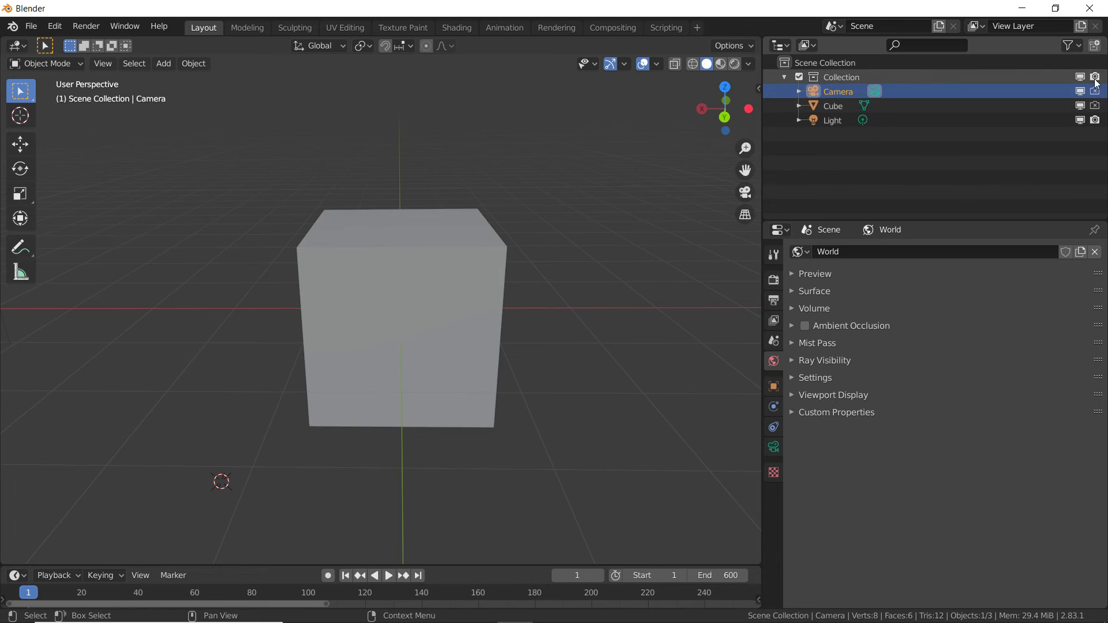
pyautogui.click(835, 109)
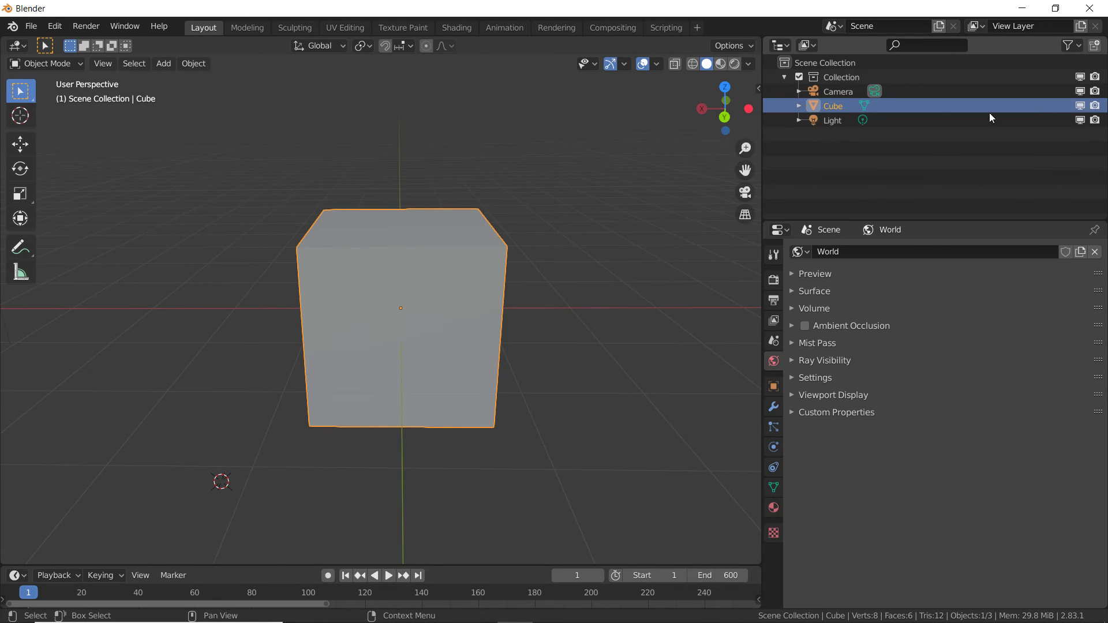
# Select the Collection in the outliner, collapse it and expand it again.
pyautogui.click(808, 45)
pyautogui.click(836, 78)
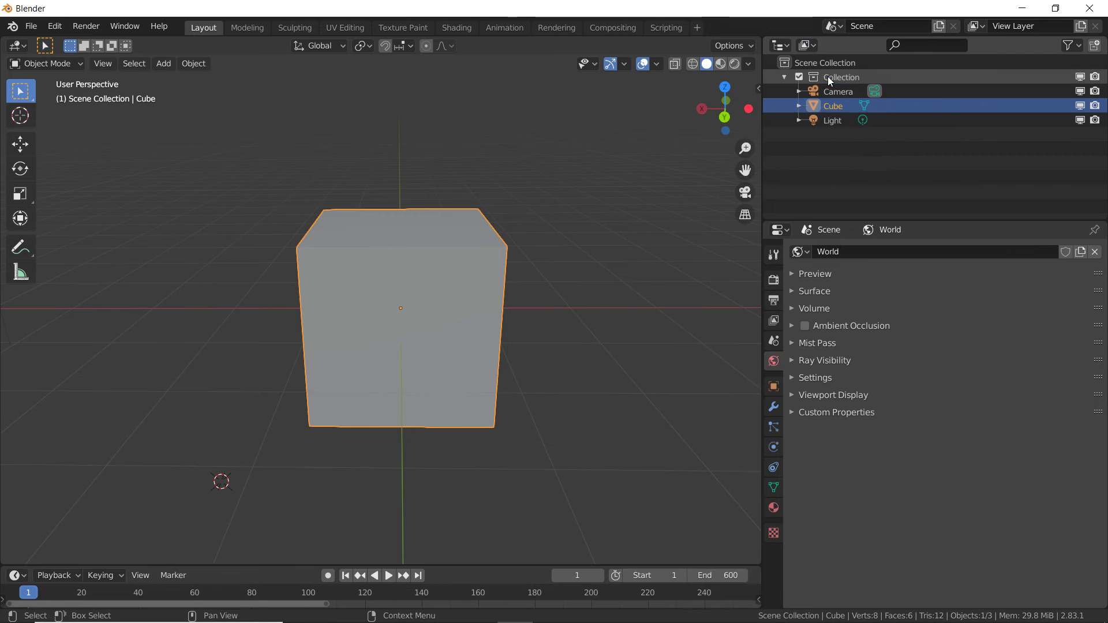
pyautogui.click(837, 78)
pyautogui.click(785, 77)
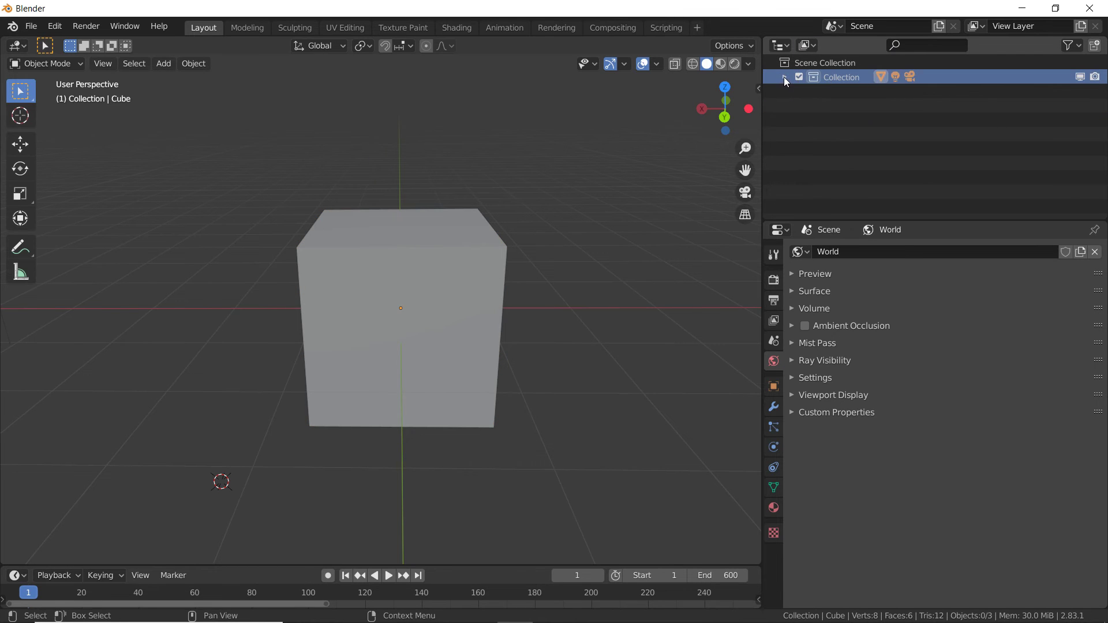
pyautogui.click(785, 77)
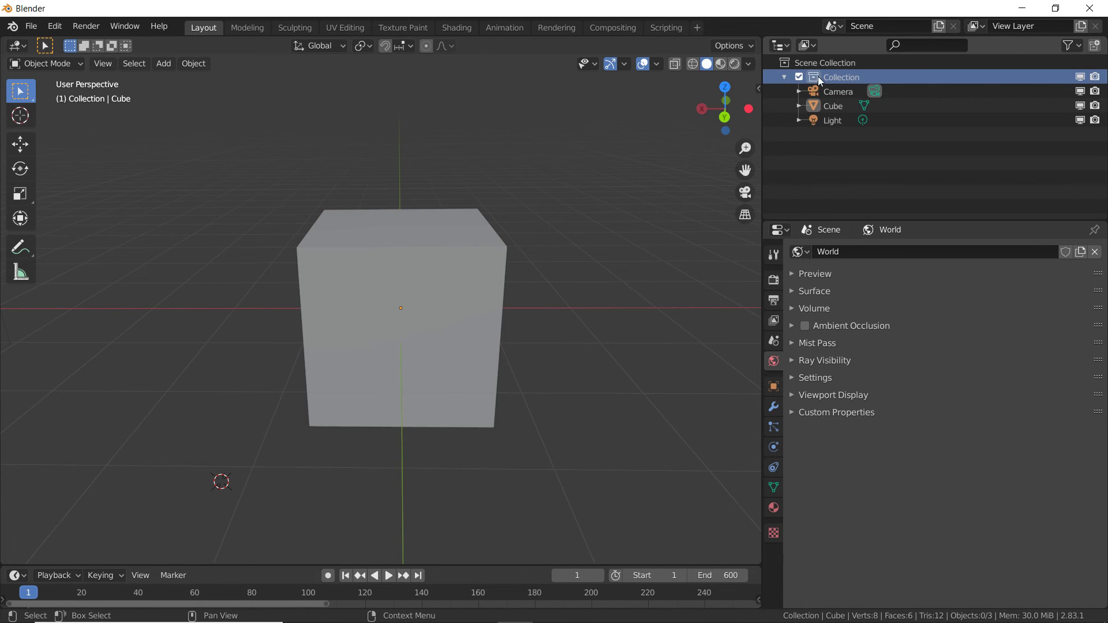
# Place the 3D cursor in the empty space above and to the right of the cube.
pyautogui.click(874, 144)
pyautogui.keyDown('shift'); pyautogui.rightClick(691, 176); pyautogui.keyUp('shift')
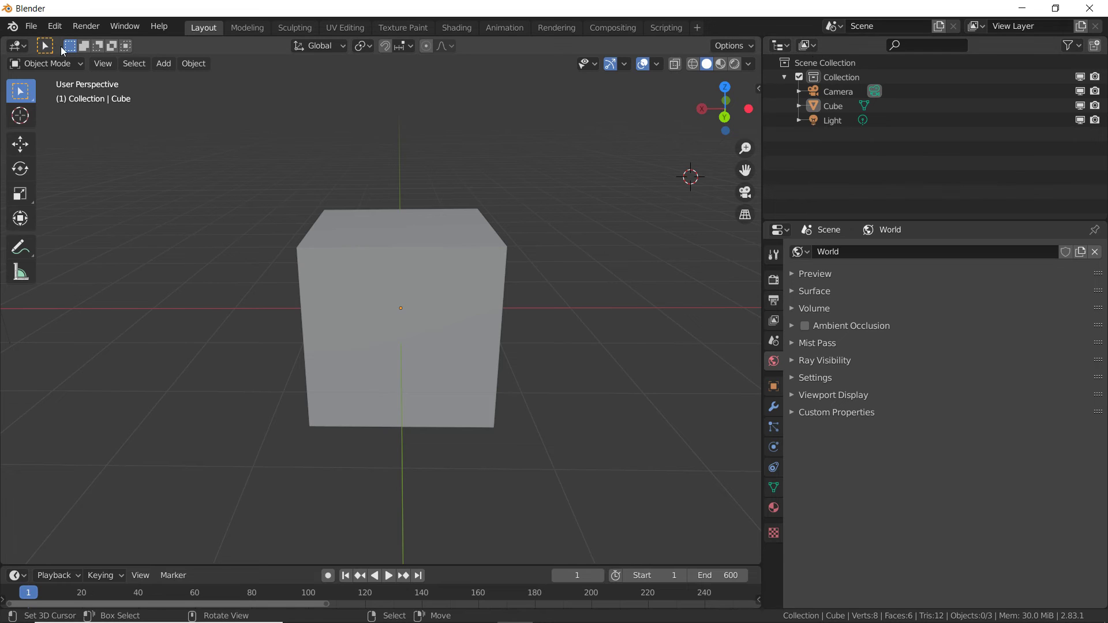
# Turn the 3D viewport into a Shader Editor showing the cube's material nodes and hide its sidebar.
pyautogui.click(17, 49)
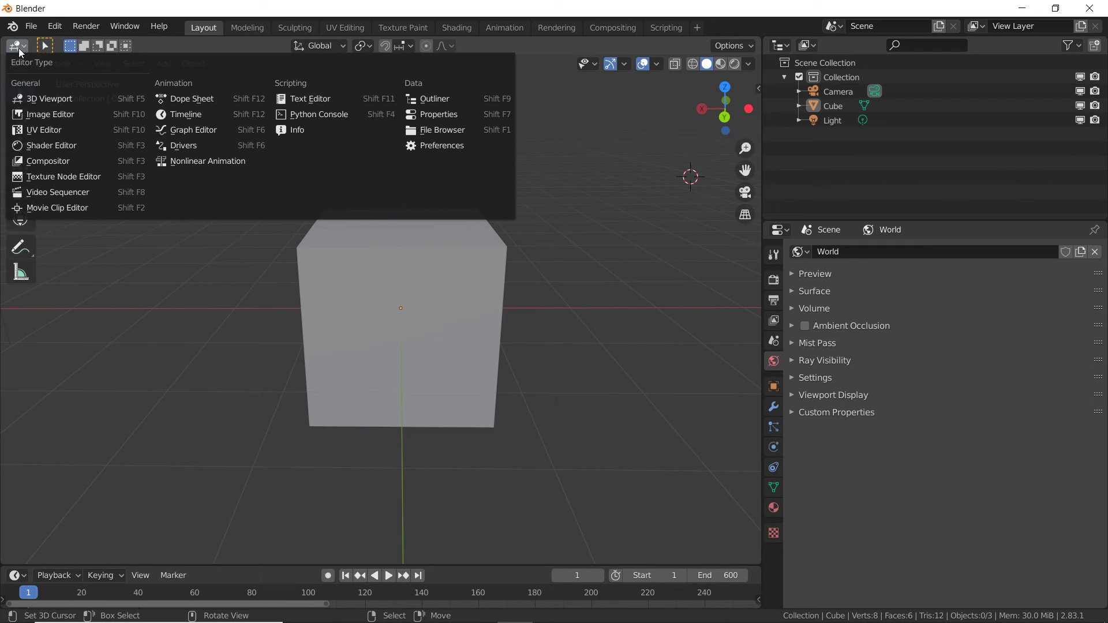
pyautogui.click(56, 149)
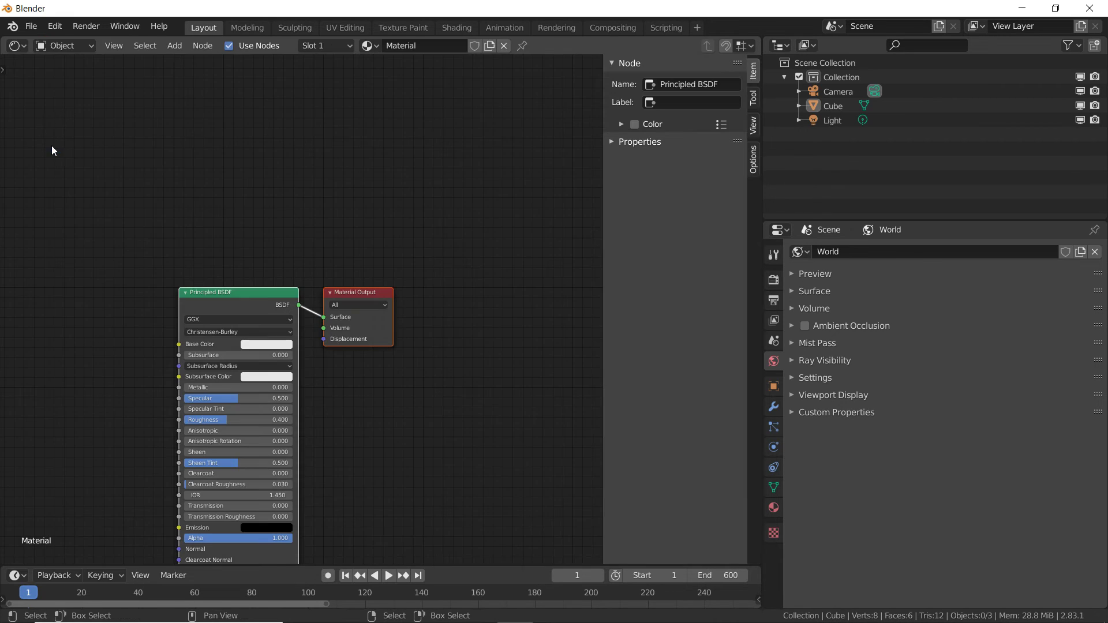
pyautogui.keyDown('alt'); pyautogui.moveTo(162, 184); pyautogui.dragTo(265, 157); pyautogui.keyUp('alt')
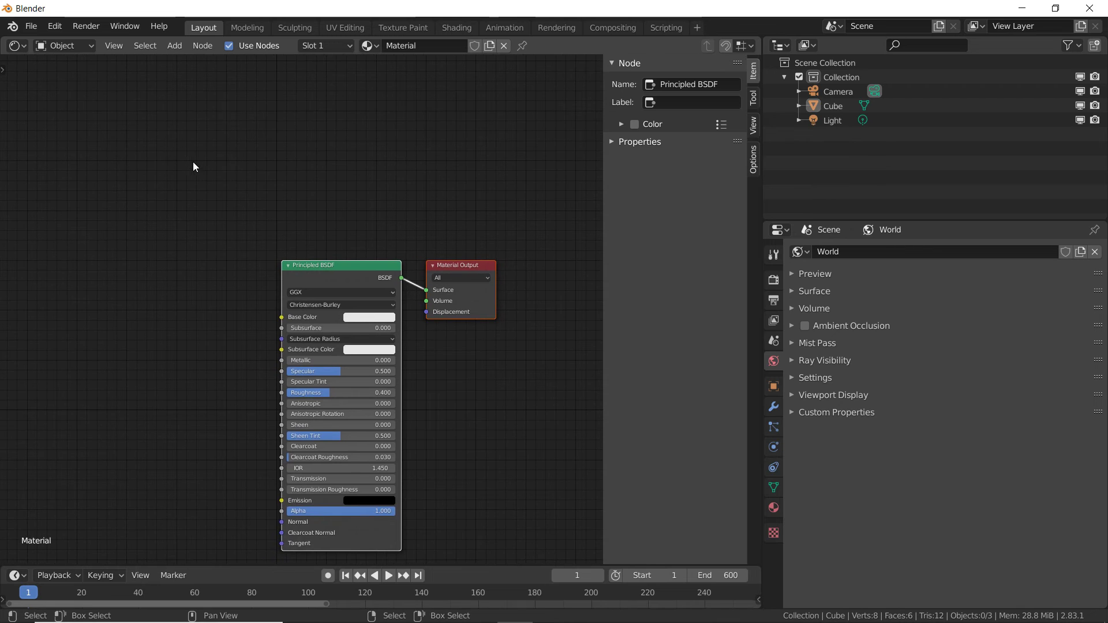
pyautogui.press('n')
pyautogui.keyDown('alt'); pyautogui.moveTo(184, 188); pyautogui.dragTo(230, 156); pyautogui.keyUp('alt')
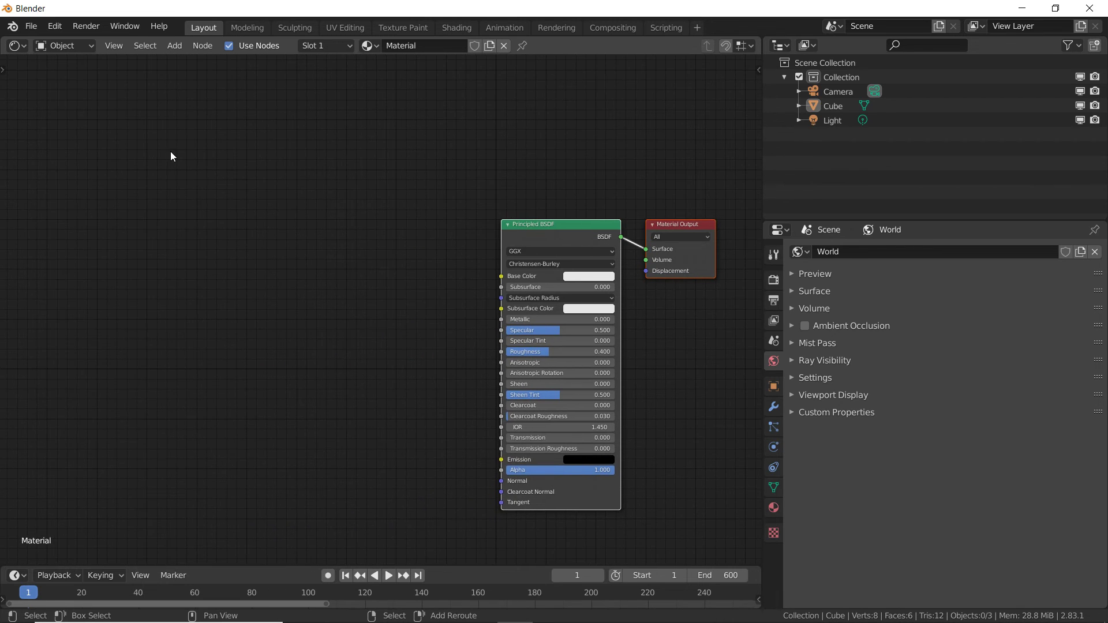
# Examine which group entries are available for adding to the cube's material.
pyautogui.hotkey('shift', 'a')
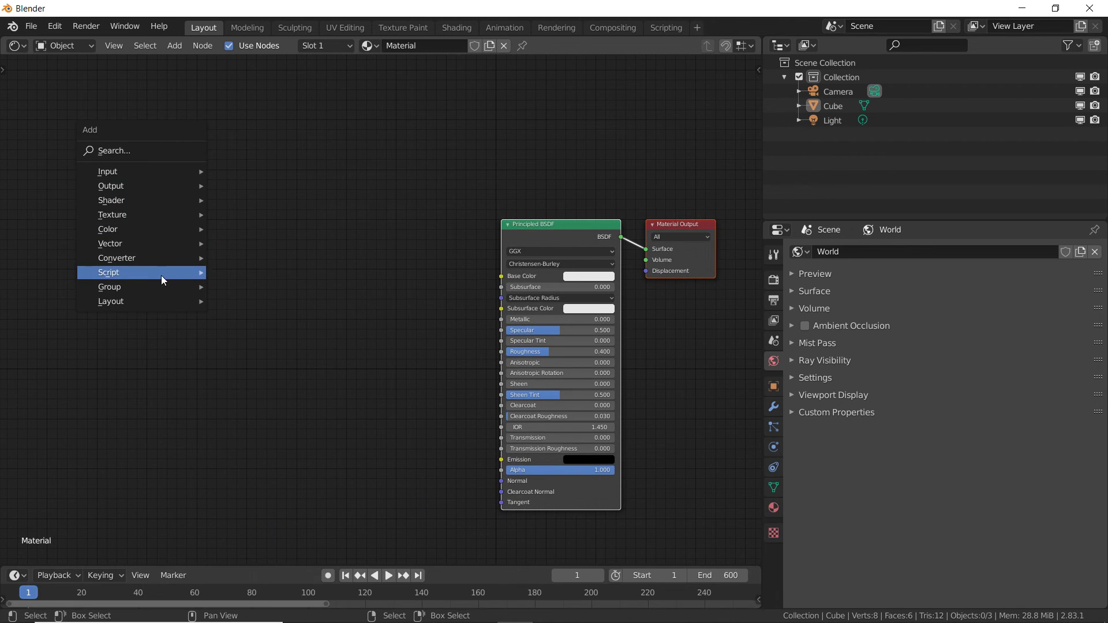
pyautogui.moveTo(175, 285)
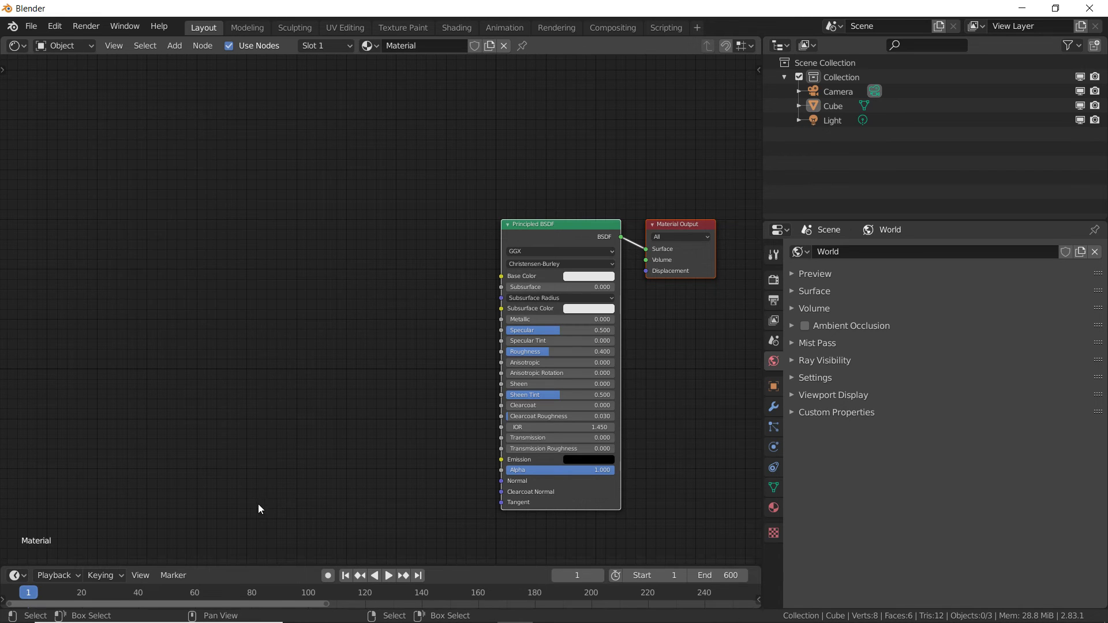
pyautogui.hotkey('shift', 'a')
pyautogui.moveTo(234, 444)
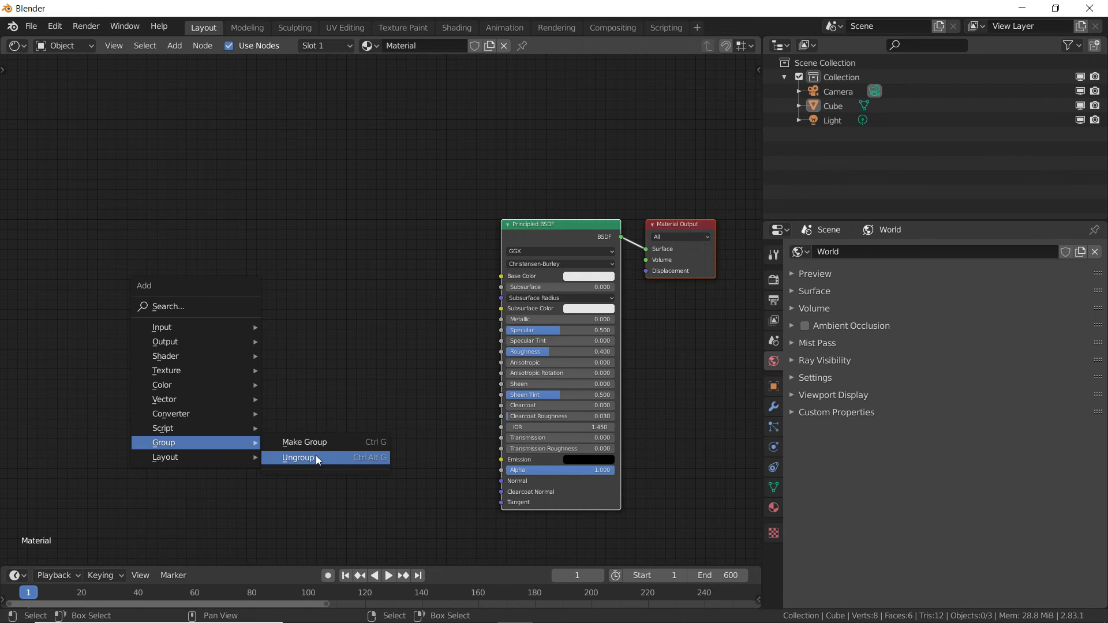
pyautogui.click(336, 456)
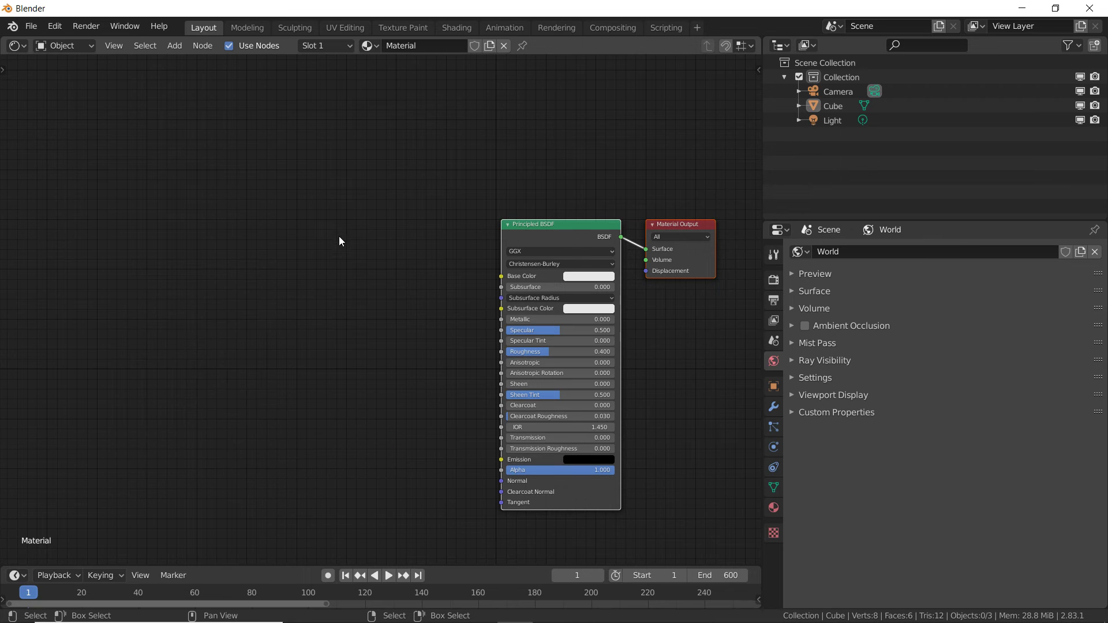
# Start a new file and add a mesh cube to the empty scene.
pyautogui.click(31, 26)
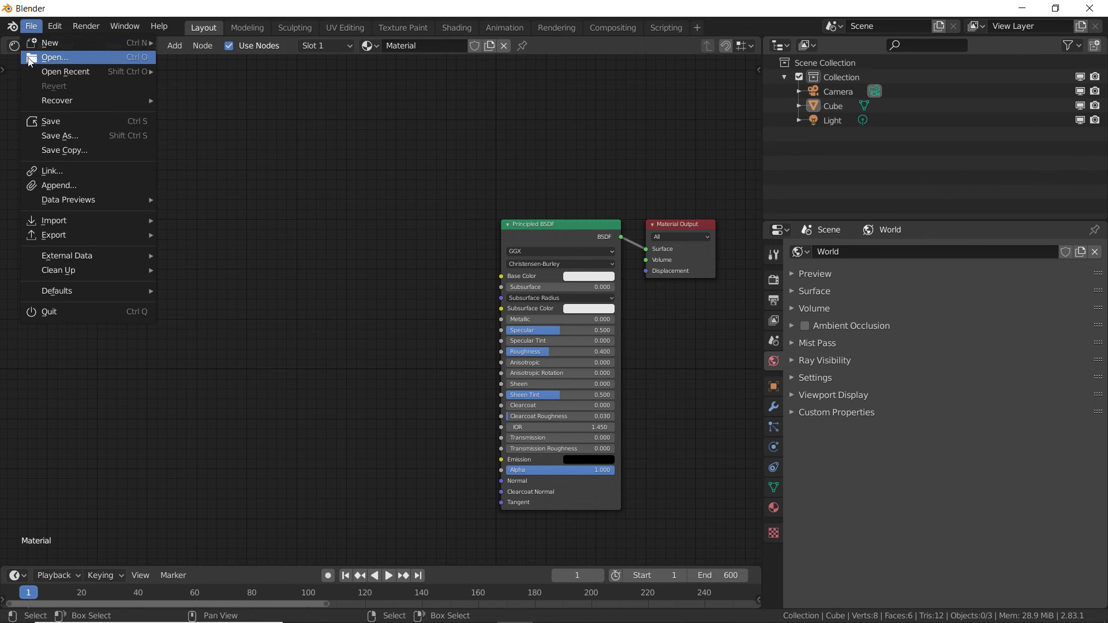
pyautogui.moveTo(72, 44)
pyautogui.click(179, 41)
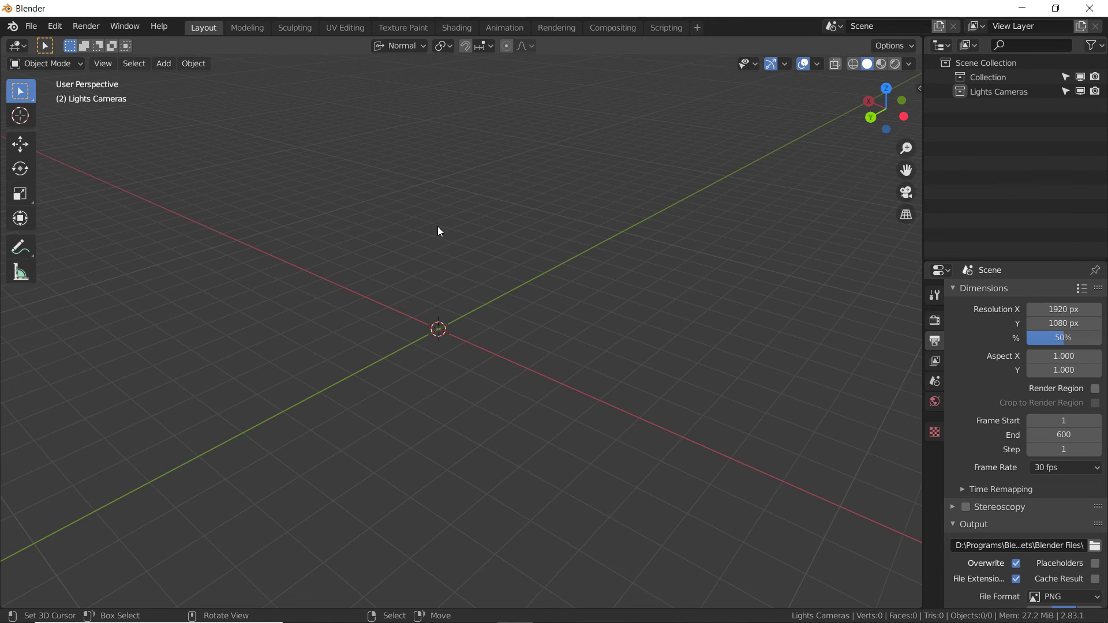
pyautogui.hotkey('shift', 'a')
pyautogui.moveTo(434, 227)
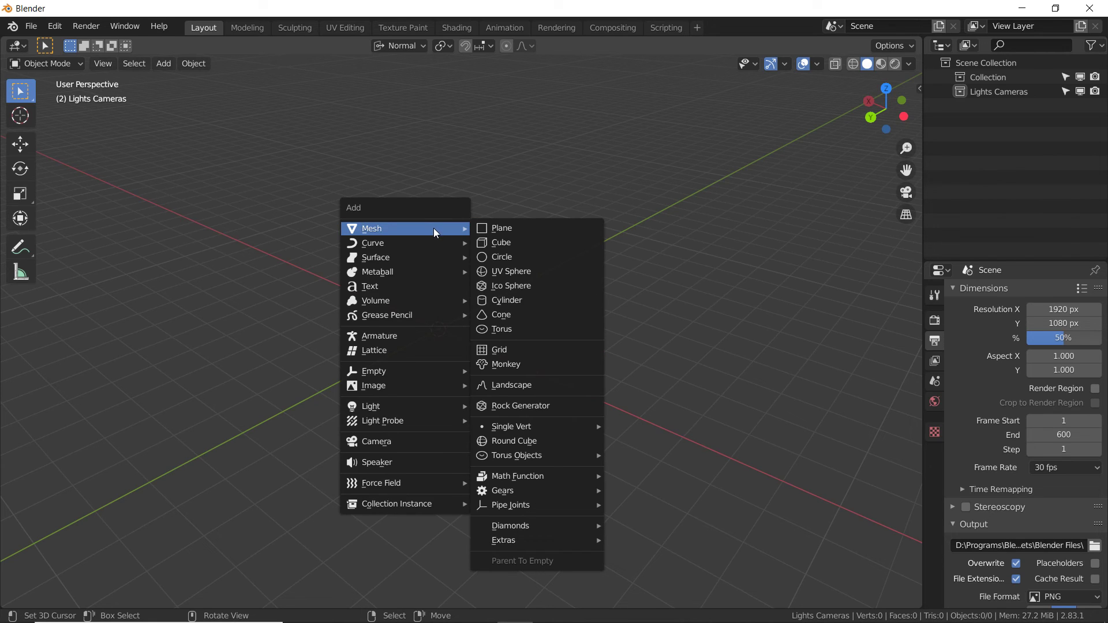
pyautogui.click(497, 242)
# Turn the 3D viewport into a Shader Editor and create a new material for the cube.
pyautogui.click(18, 45)
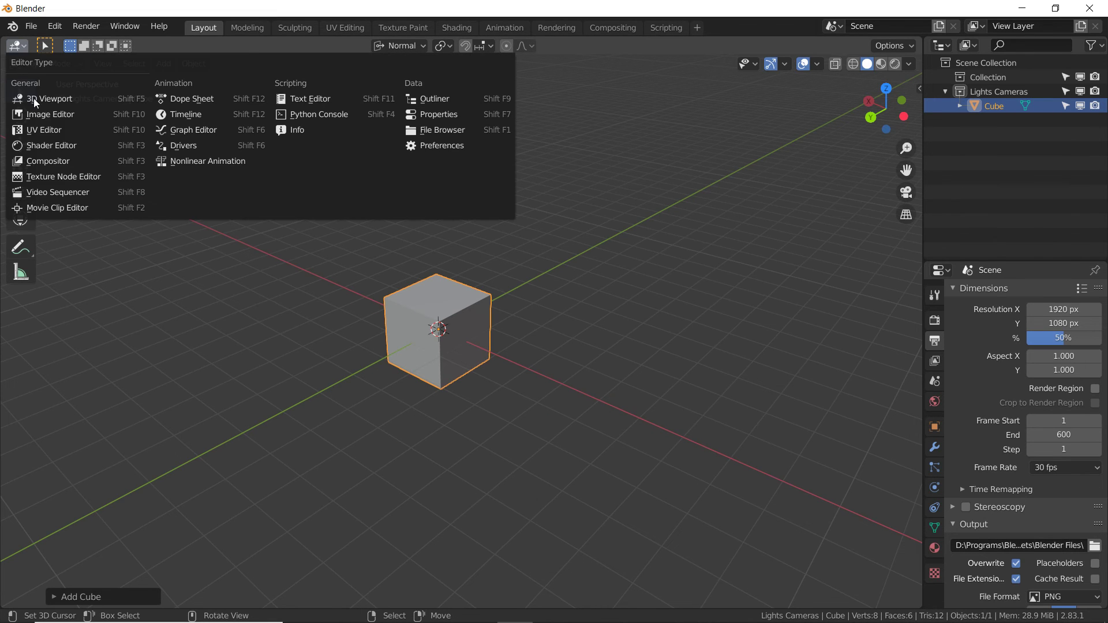
pyautogui.click(92, 145)
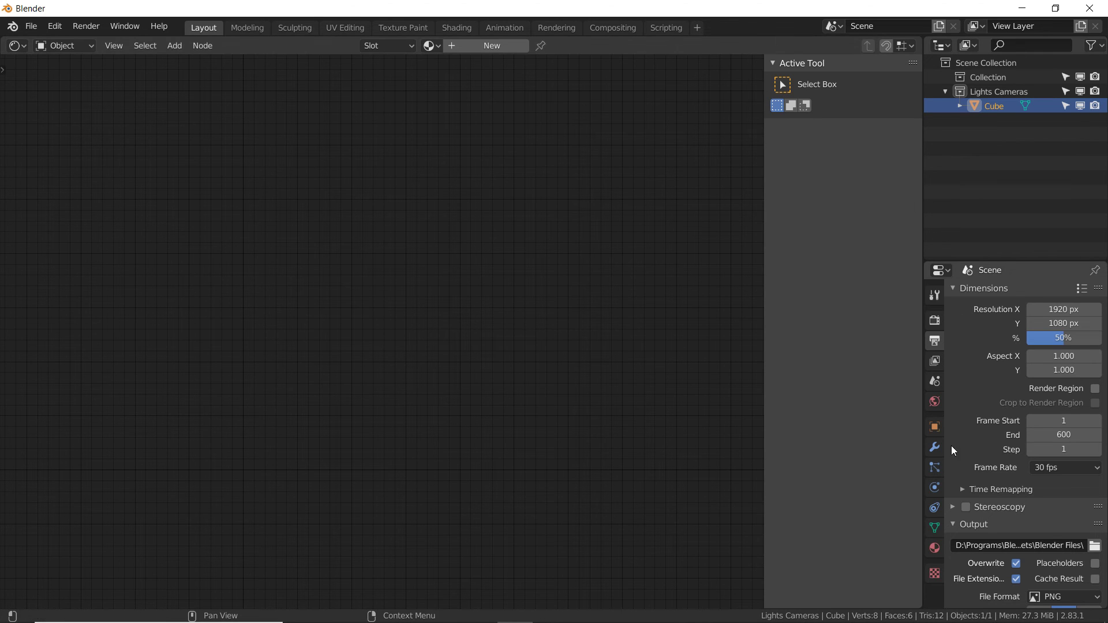
pyautogui.click(936, 546)
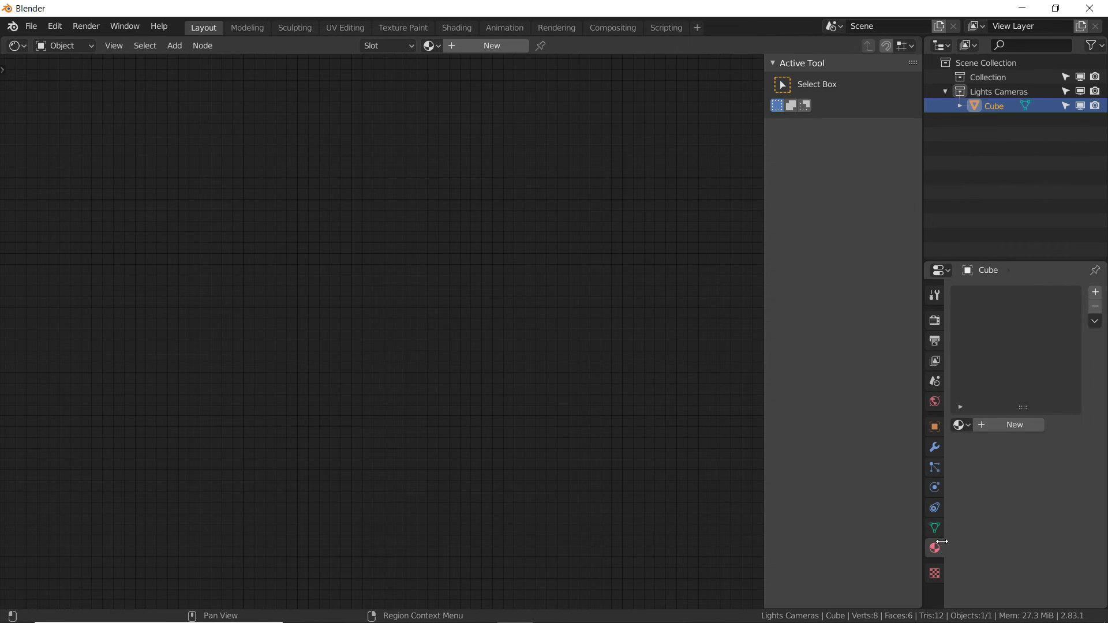
pyautogui.click(1007, 425)
pyautogui.moveTo(163, 218); pyautogui.dragTo(581, 194, button='middle')
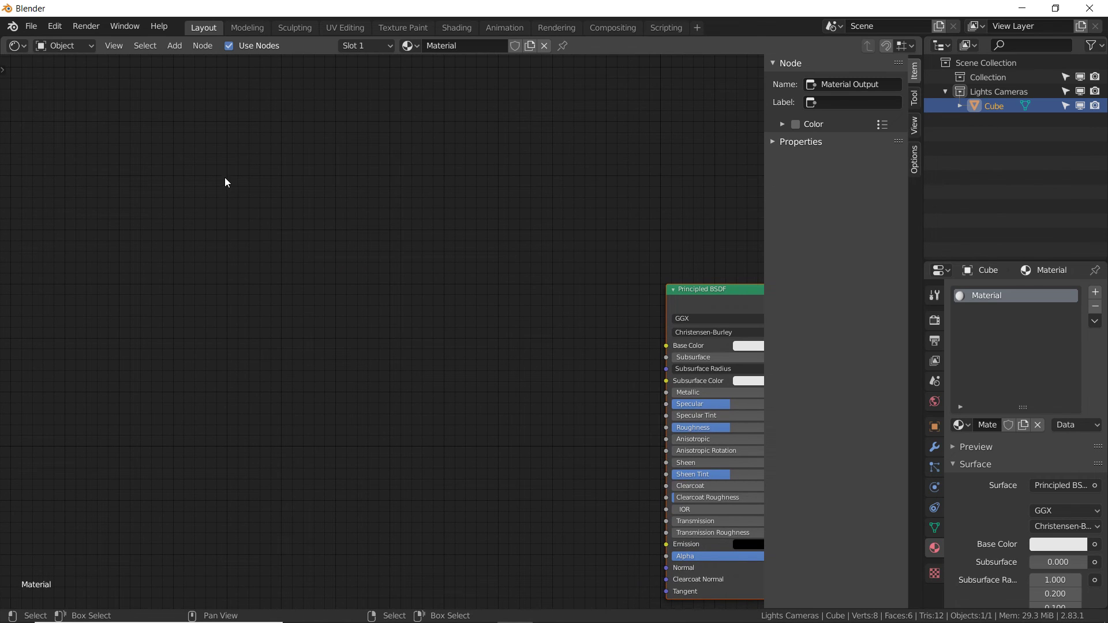
# Add the DG Scratchy group node to the left of the Principled BSDF node.
pyautogui.hotkey('shift', 'a')
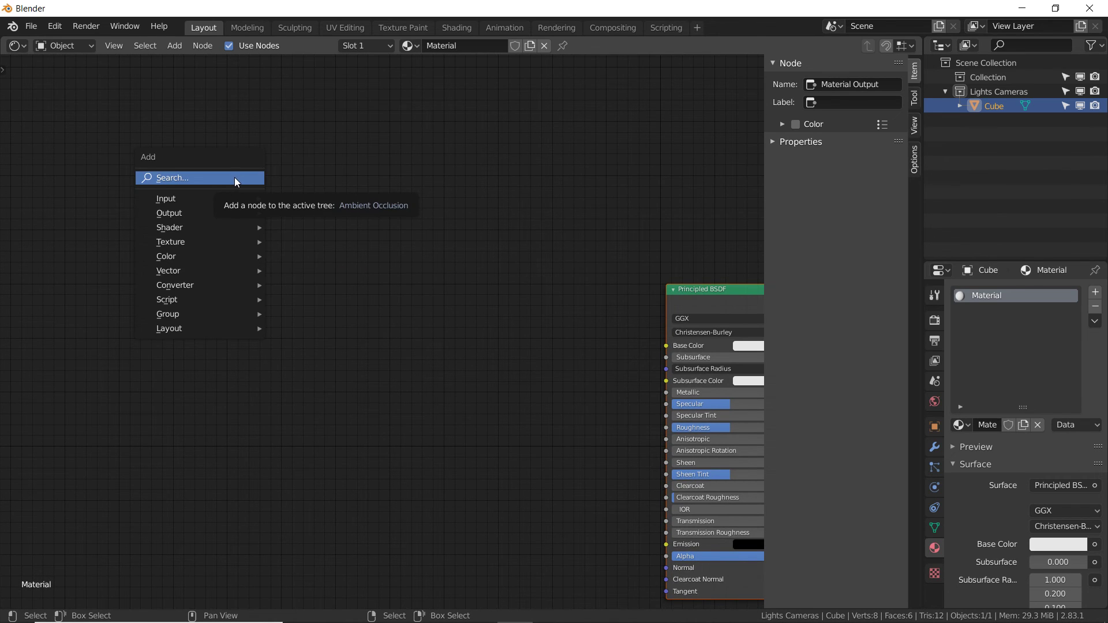
pyautogui.moveTo(248, 302)
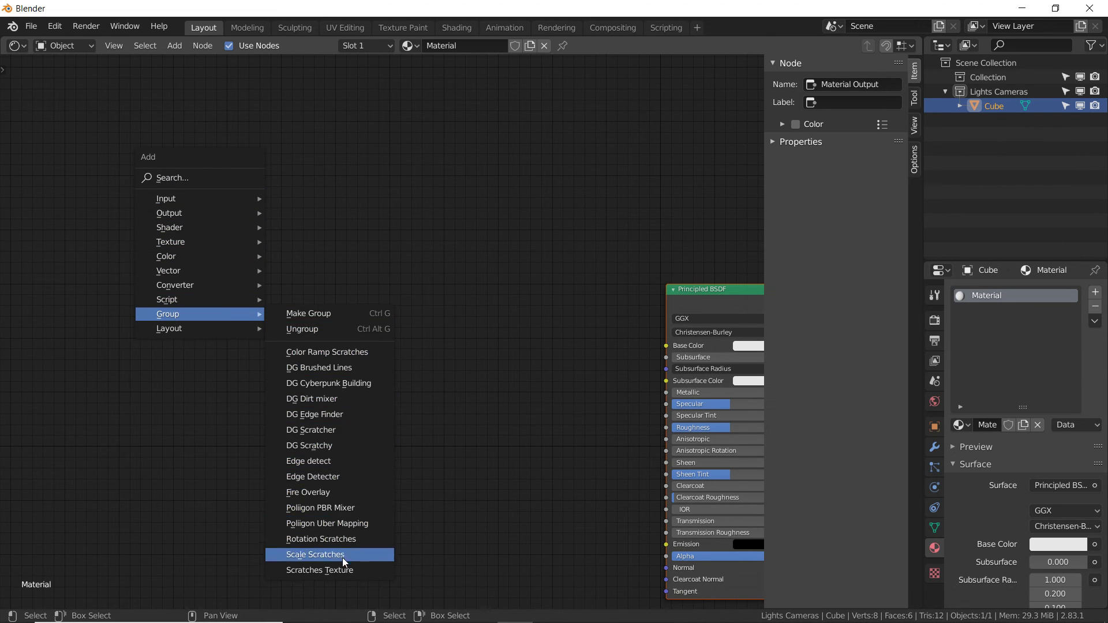
pyautogui.click(333, 446)
pyautogui.click(398, 176)
# Add the DG Edge Finder group node to the left of the DG Scratchy node.
pyautogui.hotkey('shift', 'a')
pyautogui.moveTo(290, 240)
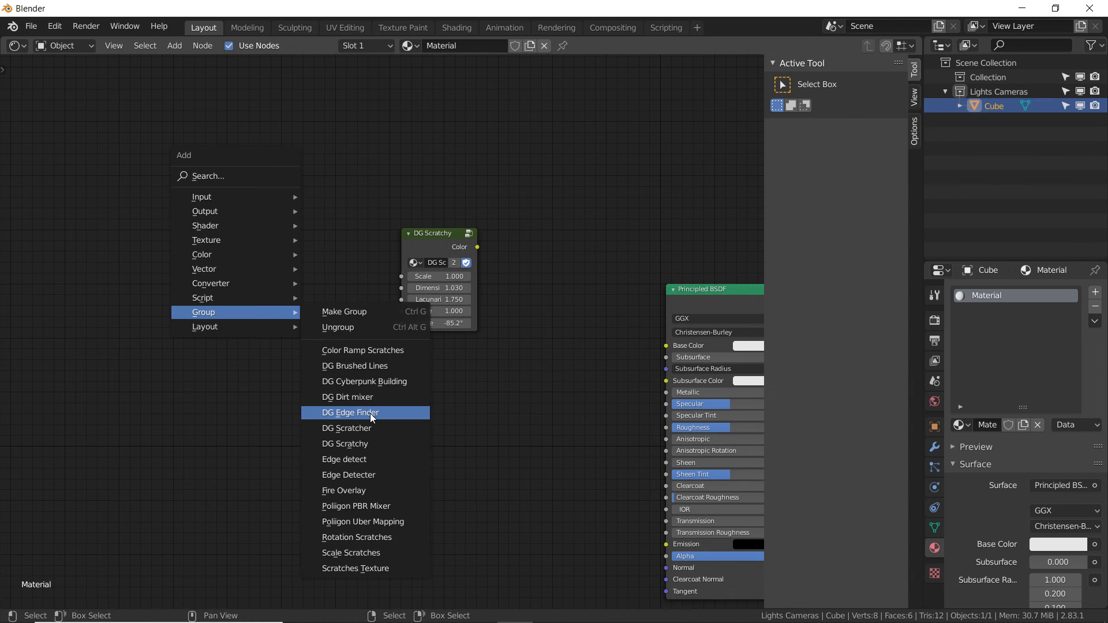
pyautogui.click(370, 414)
pyautogui.click(259, 192)
# Add the DG Dirt mixer group node and place it to the left of the DG Edge Finder node.
pyautogui.hotkey('shift', 'a')
pyautogui.moveTo(214, 258)
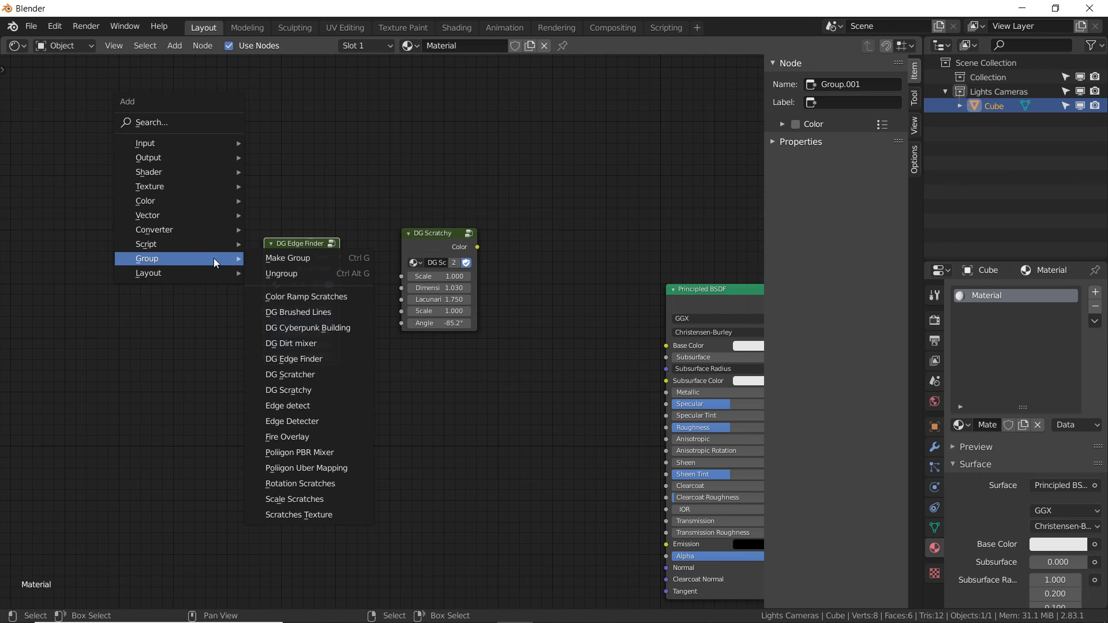
pyautogui.click(323, 344)
pyautogui.click(162, 259)
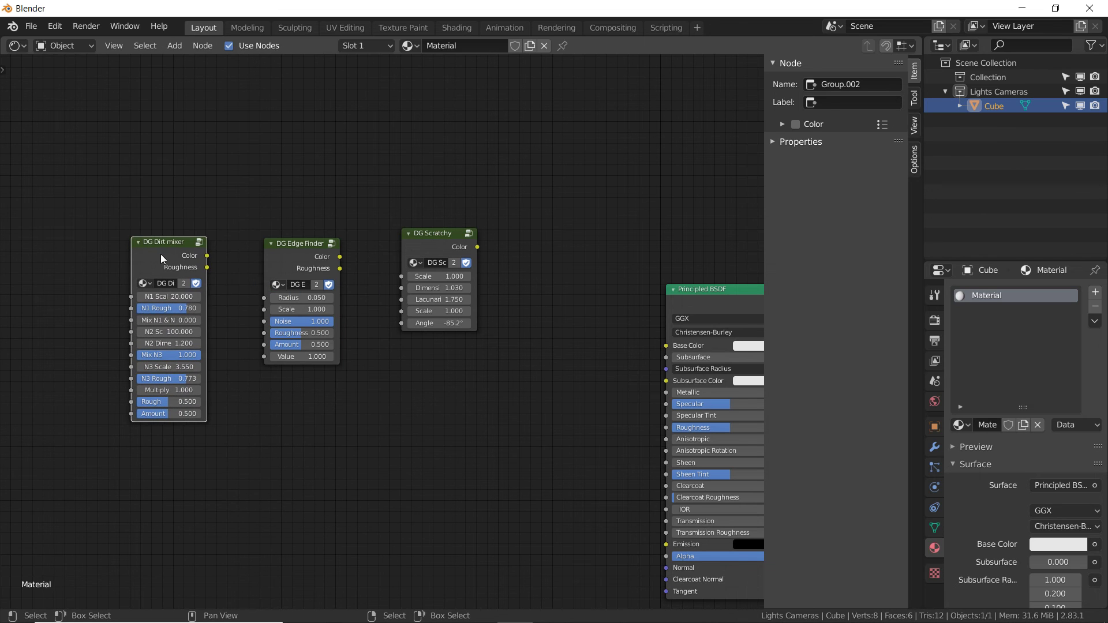
pyautogui.press('g')
pyautogui.click(225, 273)
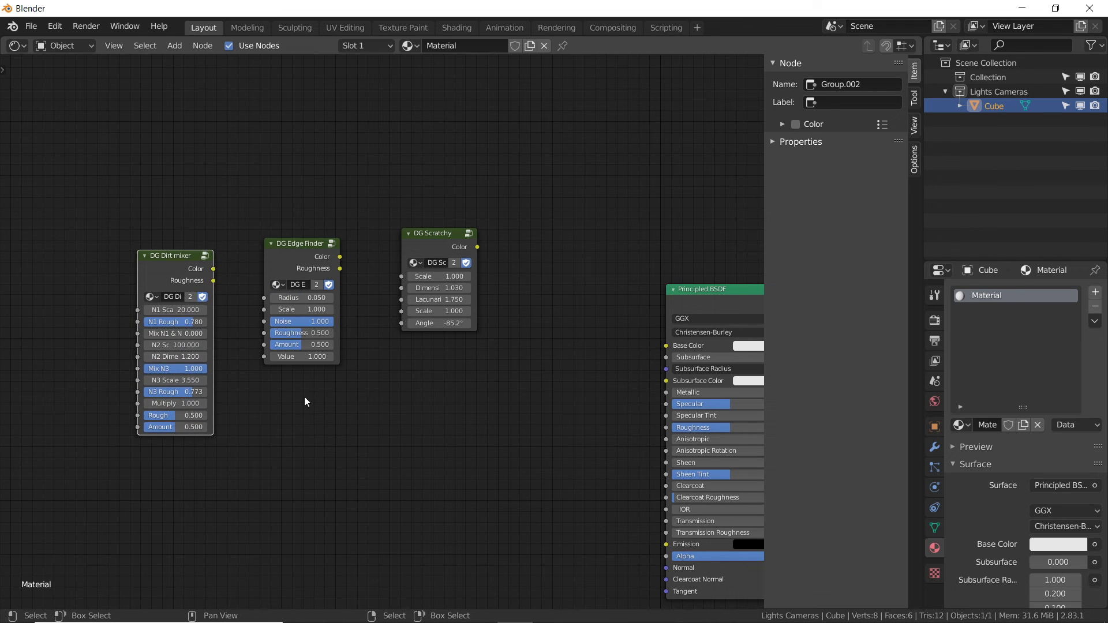
# Connect the DG Scratchy node's Color output to the Principled BSDF's Base Color input.
pyautogui.moveTo(278, 414); pyautogui.dragTo(416, 314, button='middle')
pyautogui.press('Home')
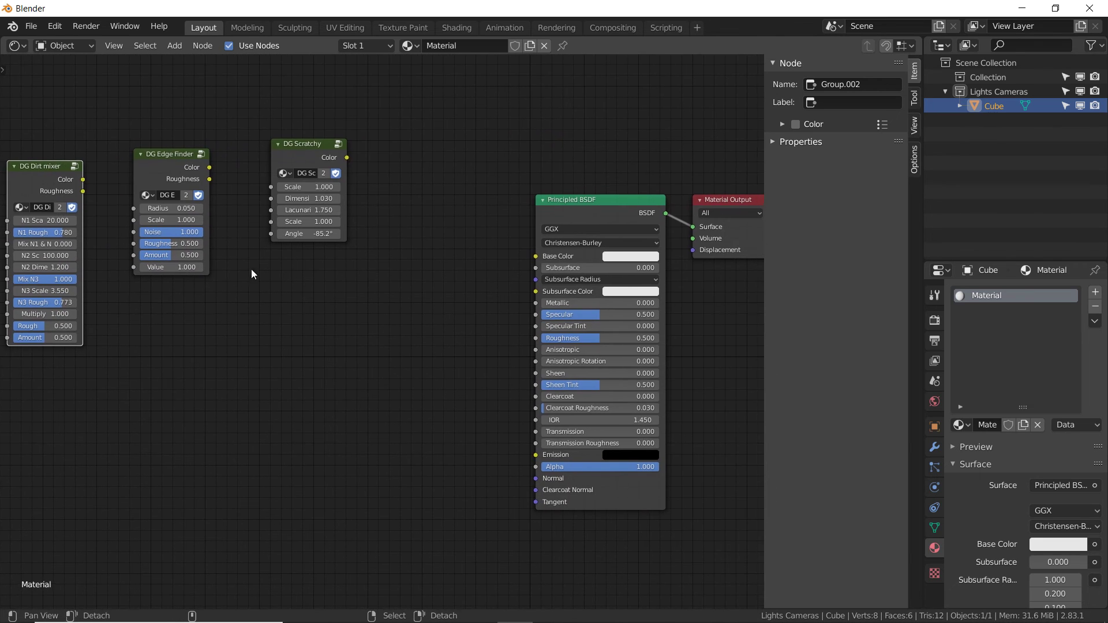
pyautogui.moveTo(347, 158); pyautogui.dragTo(439, 214)
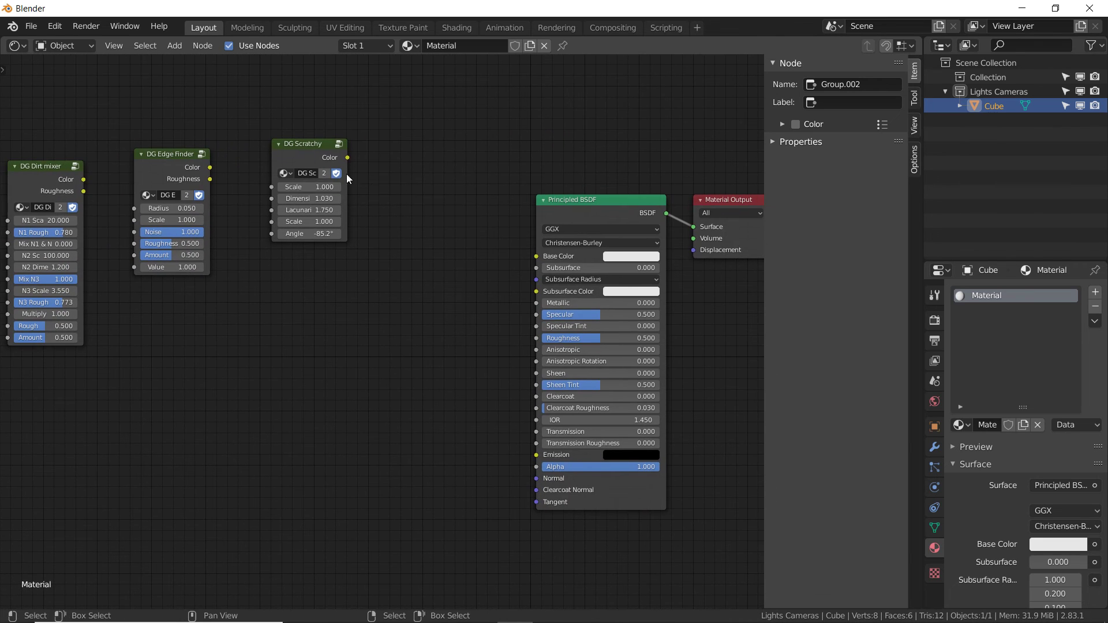
pyautogui.moveTo(348, 158); pyautogui.dragTo(537, 257)
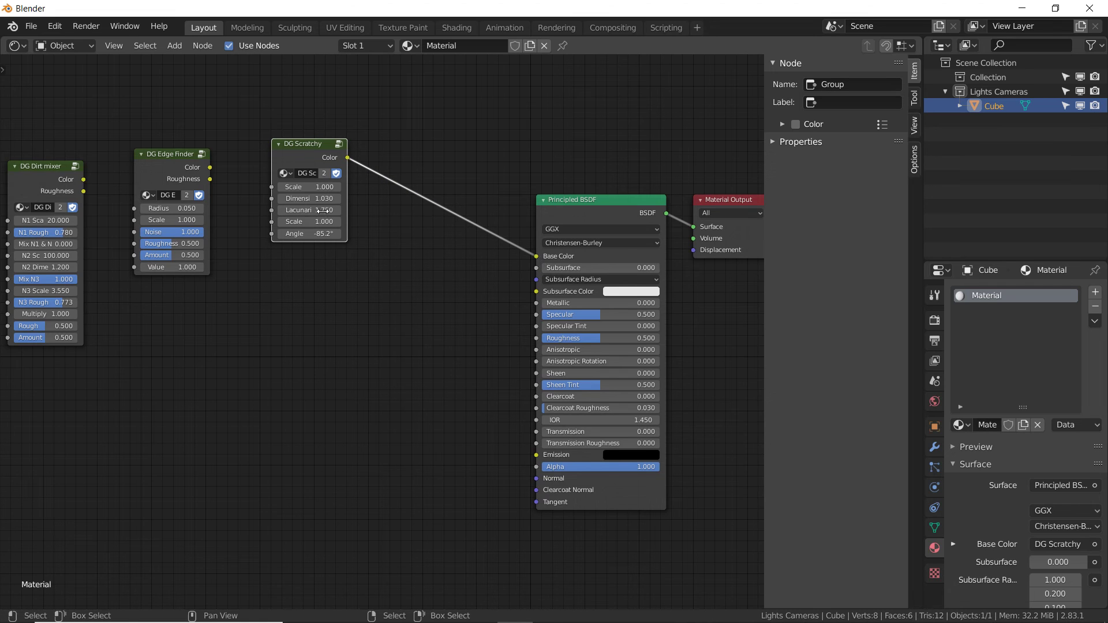
# Set the DG Scratchy node's Lacunarity to 0.000 and keep that node selected.
pyautogui.moveTo(312, 210); pyautogui.dragTo(271, 232)
pyautogui.moveTo(303, 278); pyautogui.dragTo(366, 289, button='middle')
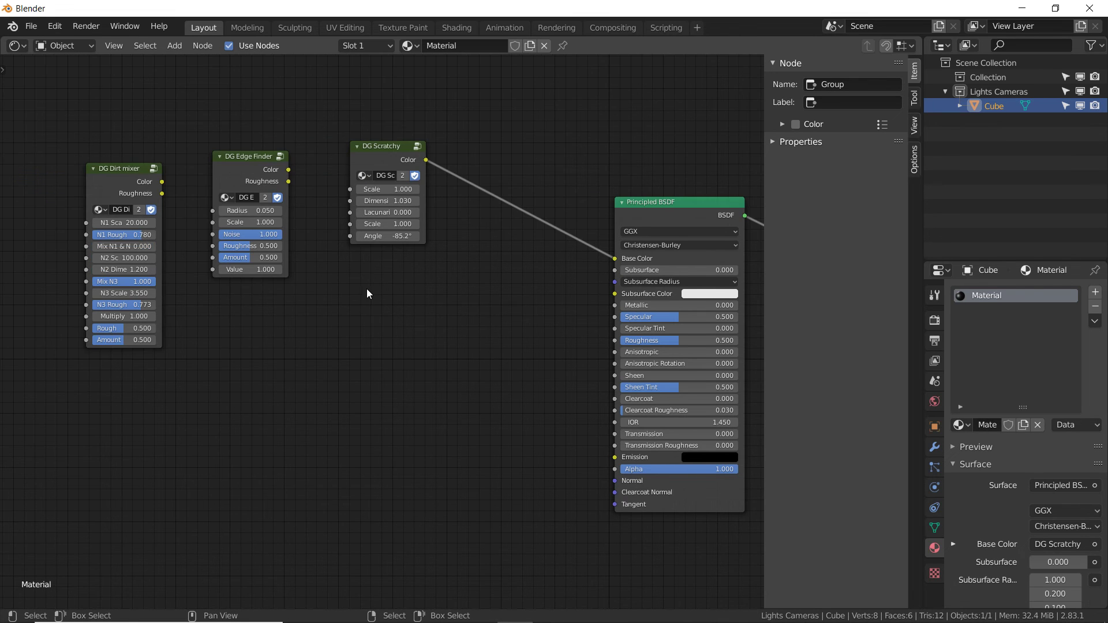
pyautogui.click(381, 156)
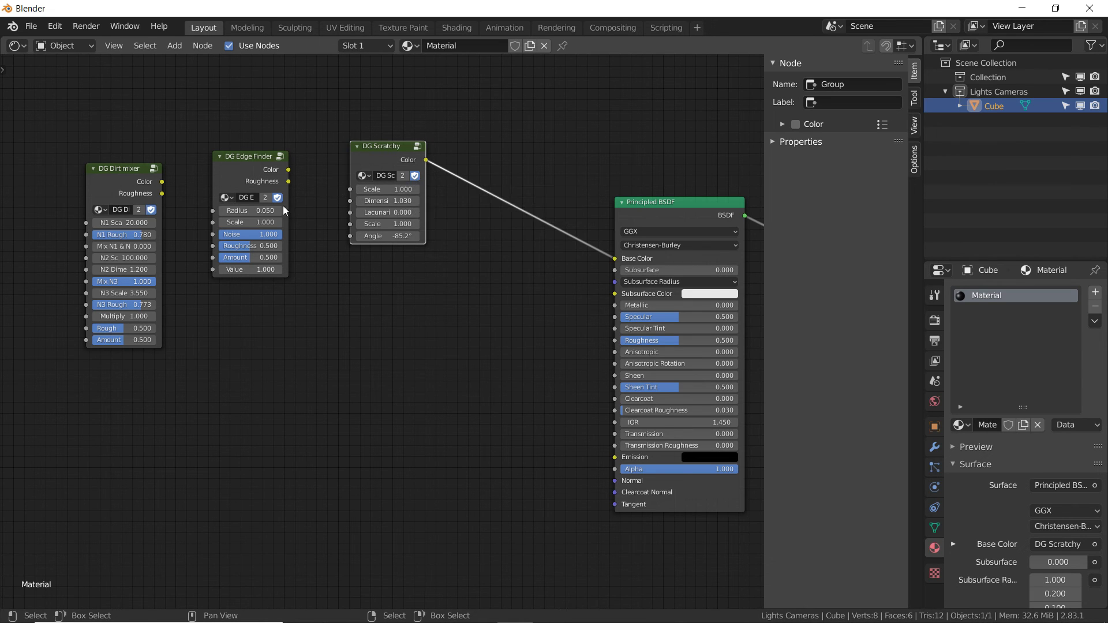
# Return to the 3D Viewport and replace the cube with a UV sphere.
pyautogui.hotkey('shift', 'F5')
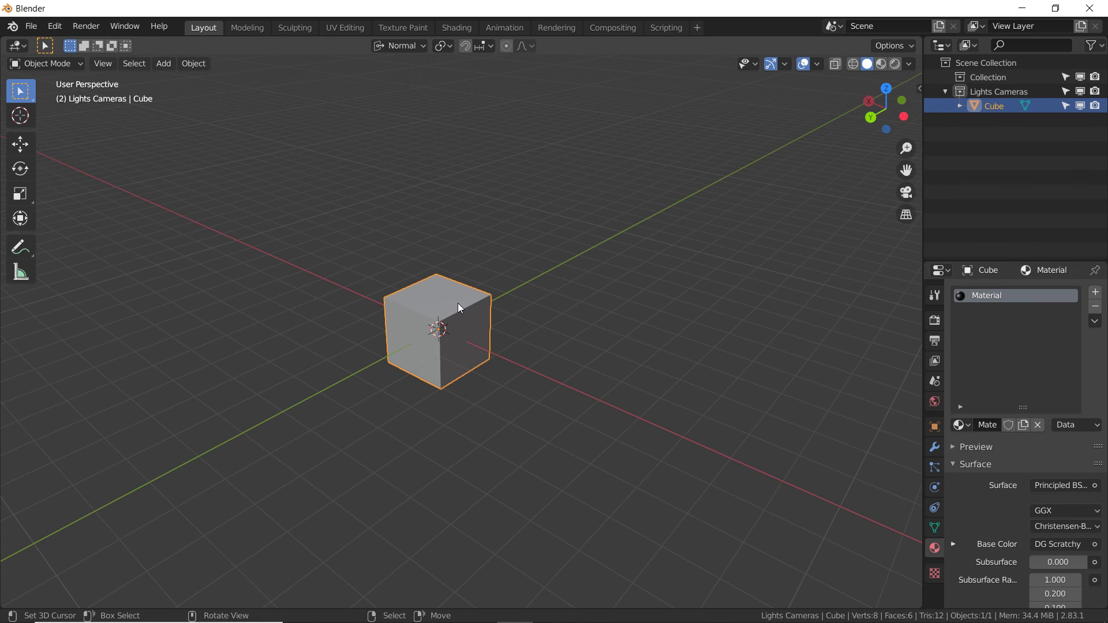
pyautogui.press('Delete')
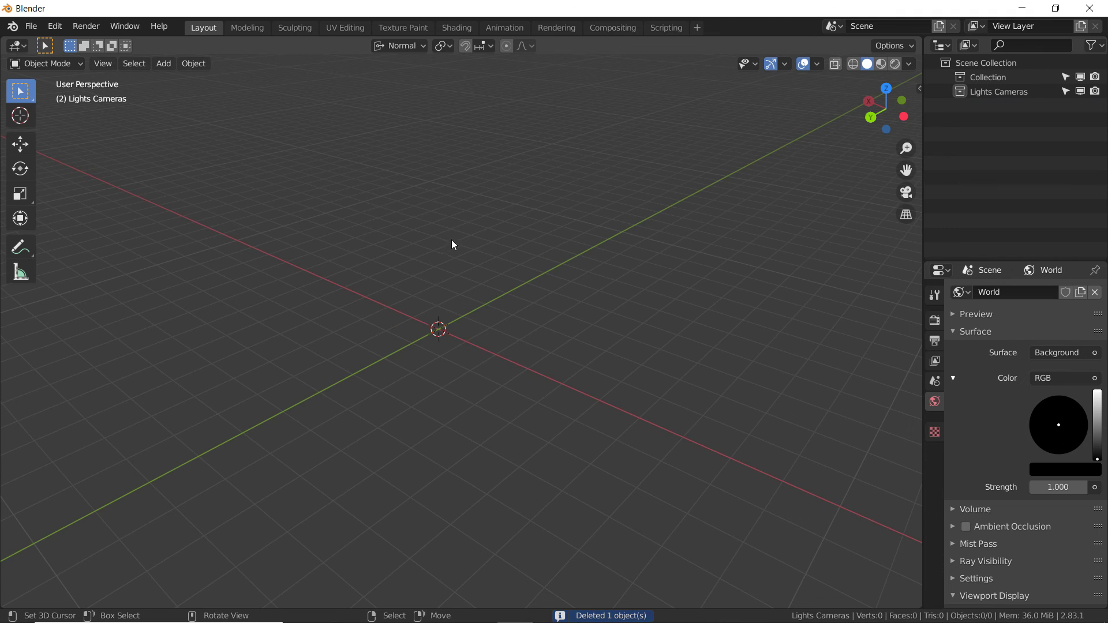
pyautogui.moveTo(510, 313); pyautogui.dragTo(434, 266, button='middle')
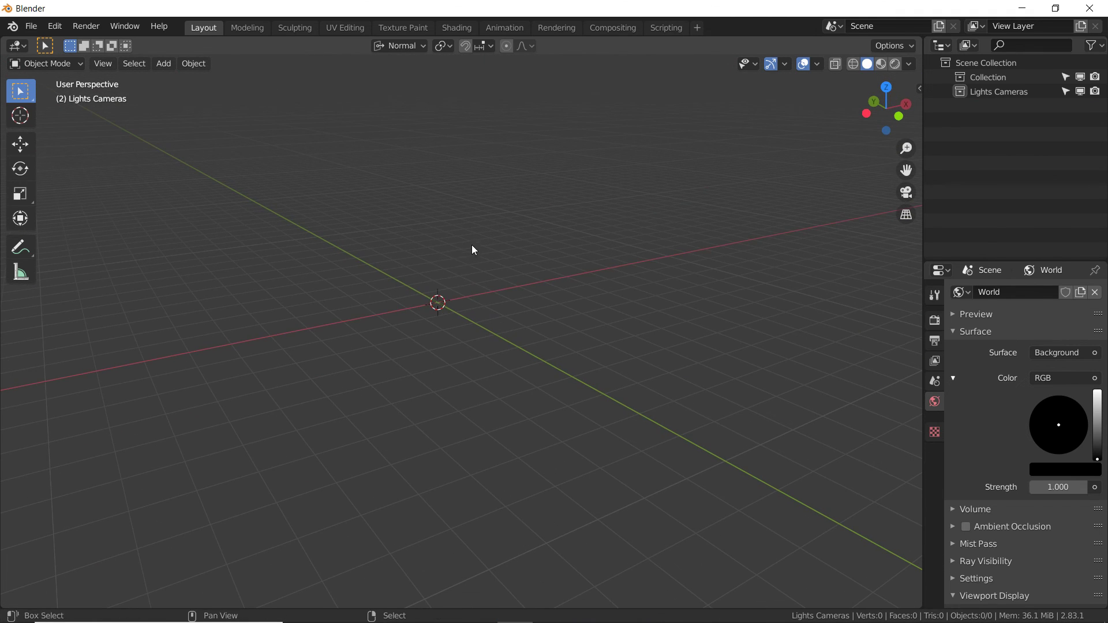
pyautogui.hotkey('shift', 'a')
pyautogui.moveTo(472, 245)
pyautogui.click(559, 286)
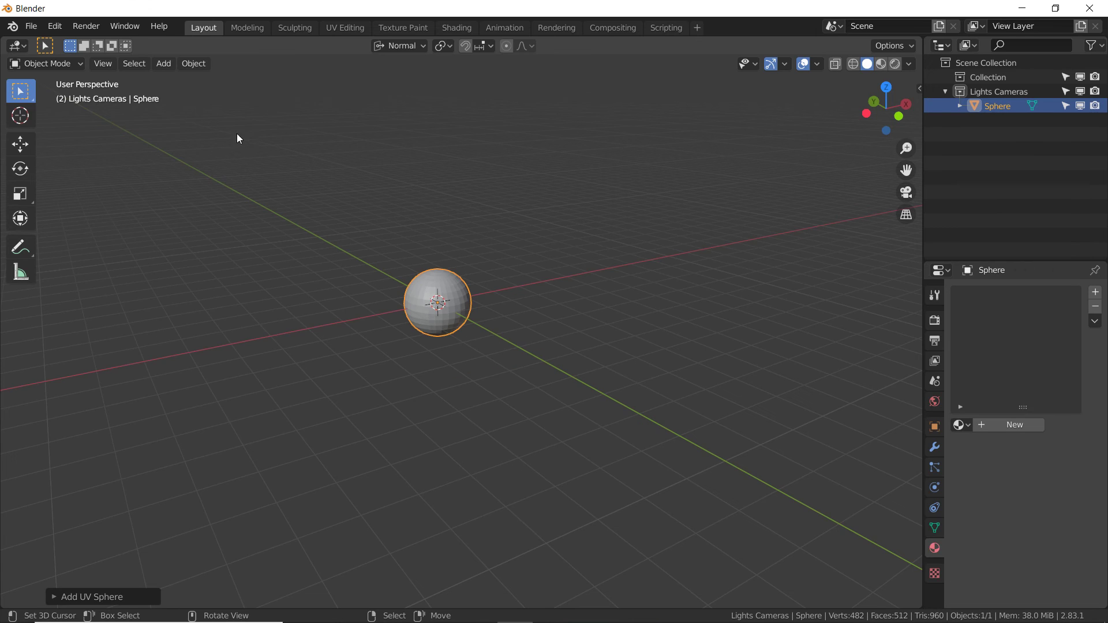
# Assign the existing material named Material to the sphere in the Shader Editor and bring up the list of nodes that can be added.
pyautogui.click(18, 46)
pyautogui.click(68, 147)
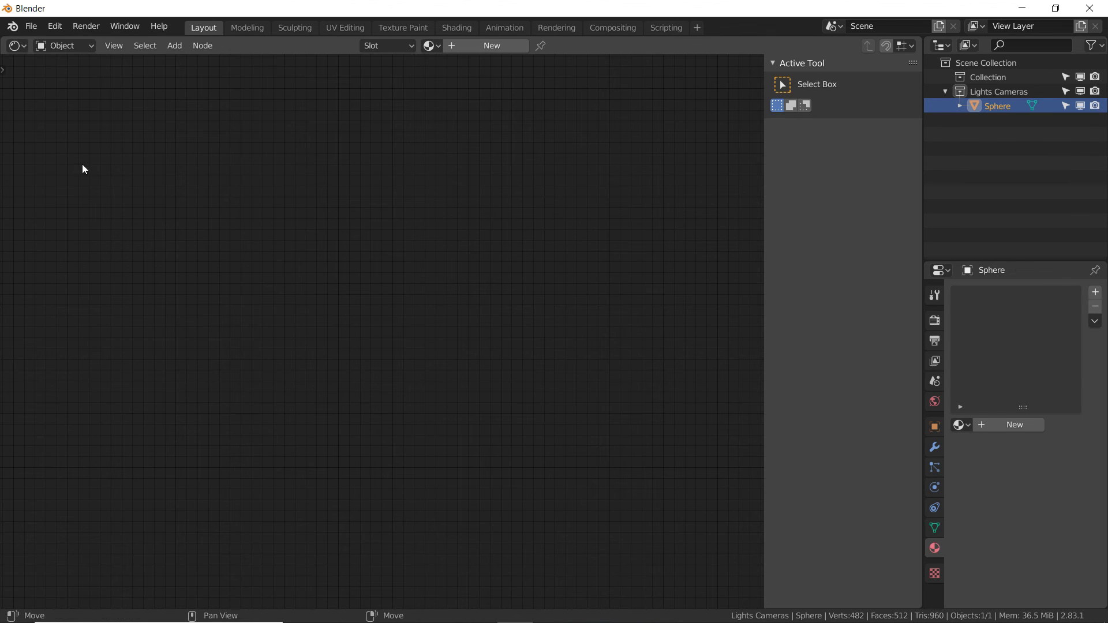
pyautogui.click(430, 45)
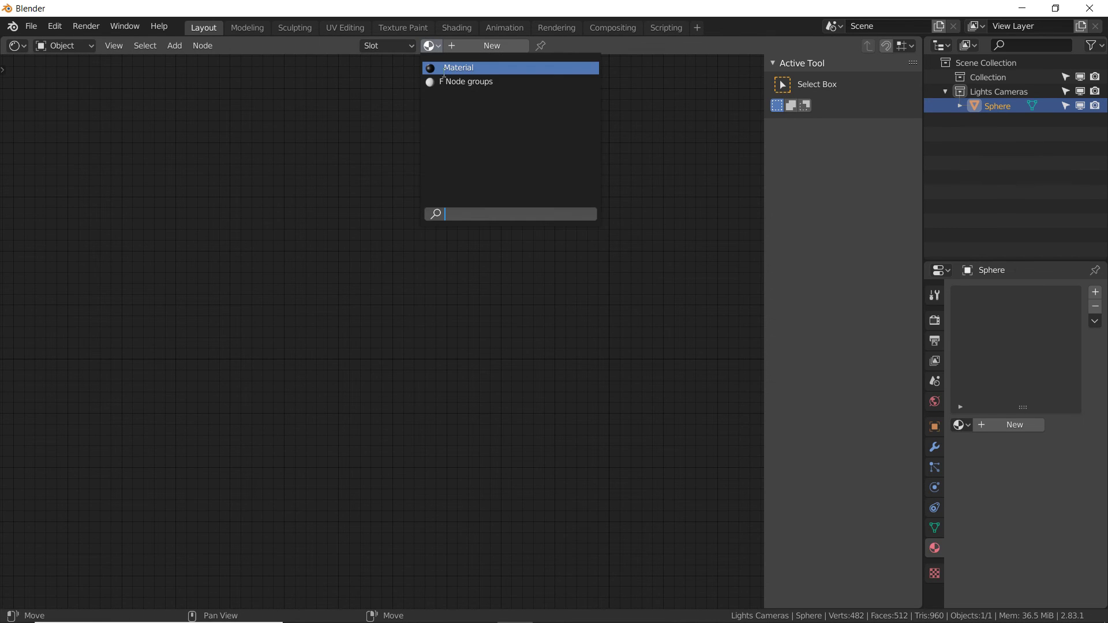
pyautogui.click(443, 68)
pyautogui.moveTo(537, 177); pyautogui.dragTo(494, 178, button='middle')
pyautogui.hotkey('shift', 'a')
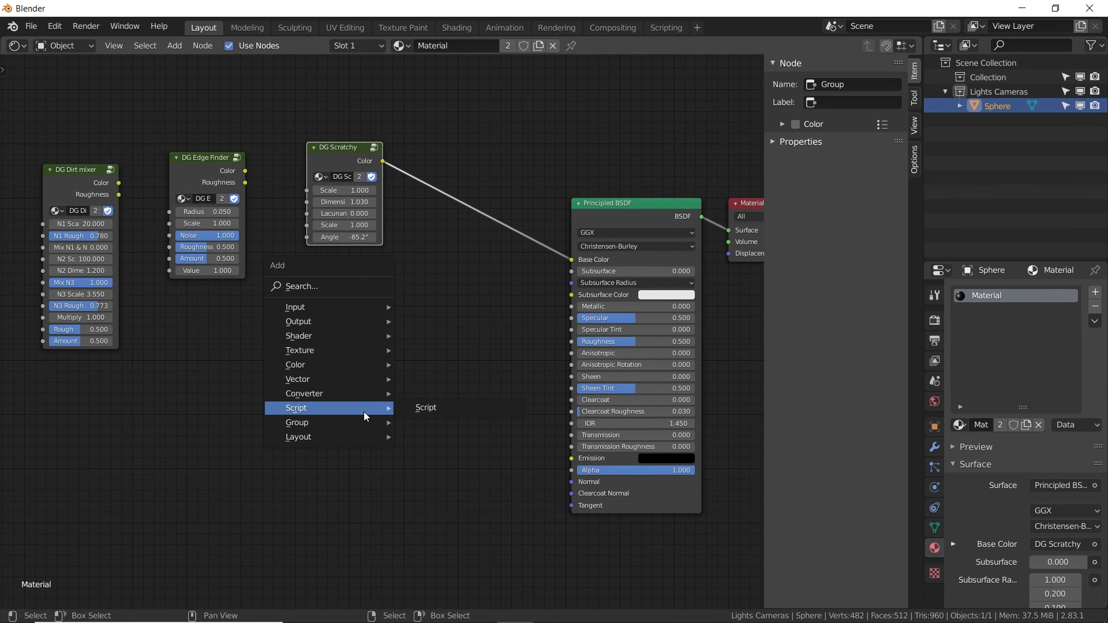
pyautogui.moveTo(368, 419)
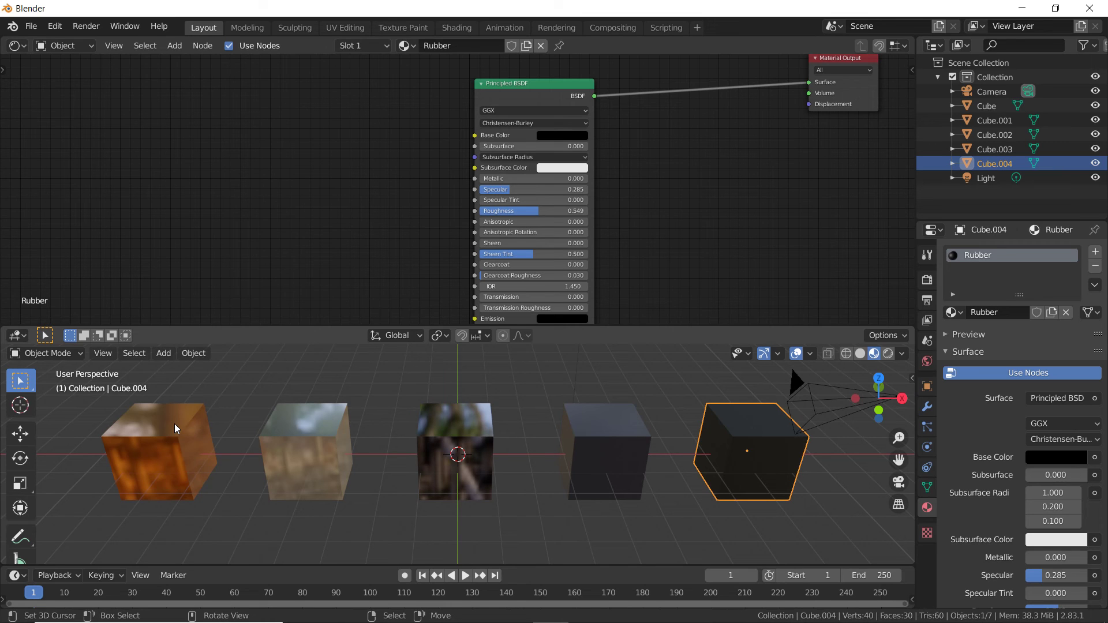
# Examine the Gold, Aluminum, Dark metal, Plastic and Rubber materials by selecting each of the five cubes in turn.
pyautogui.click(176, 428)
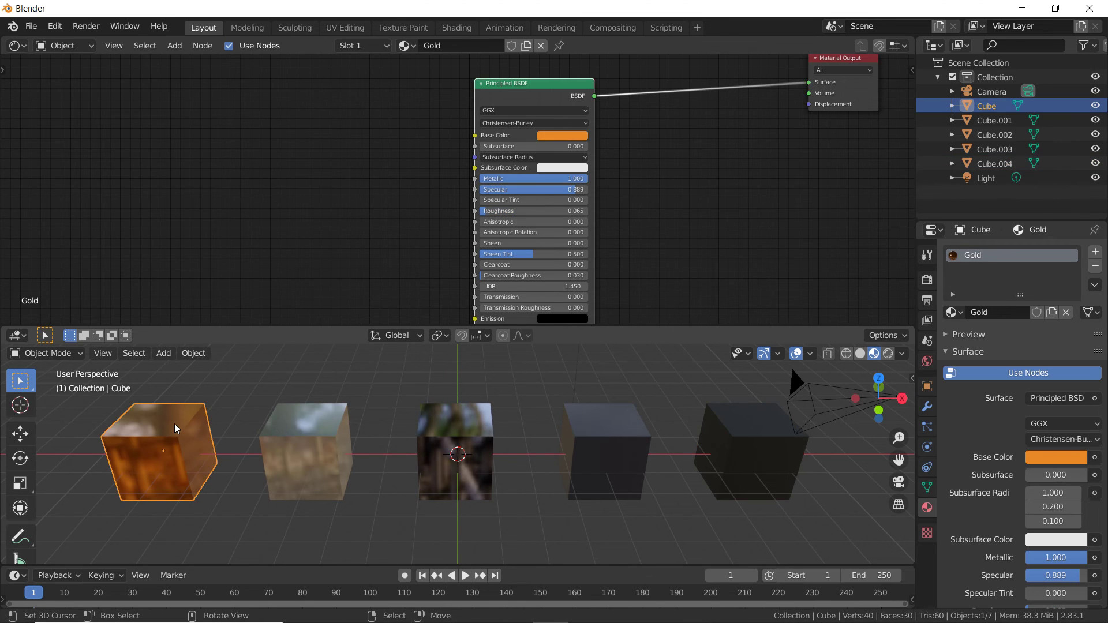
pyautogui.click(302, 426)
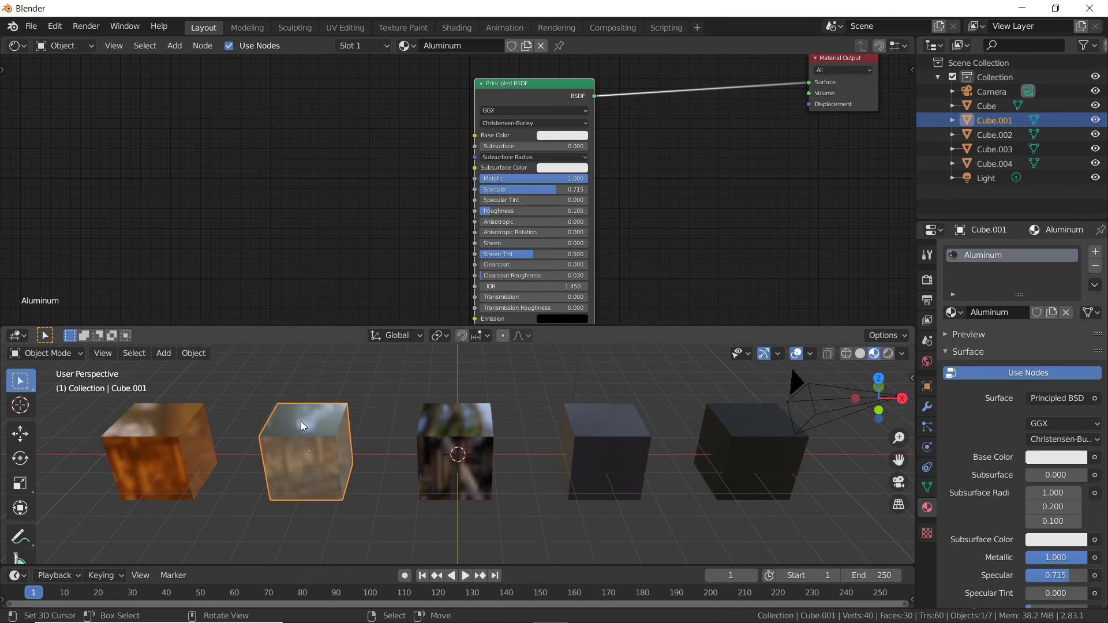
pyautogui.click(459, 424)
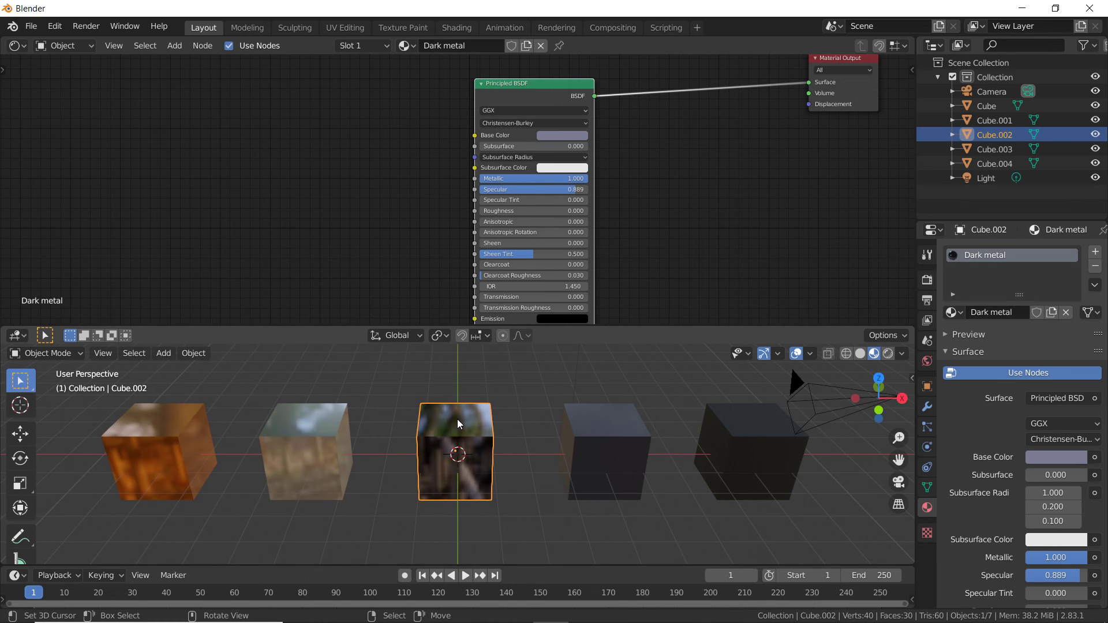
pyautogui.click(609, 449)
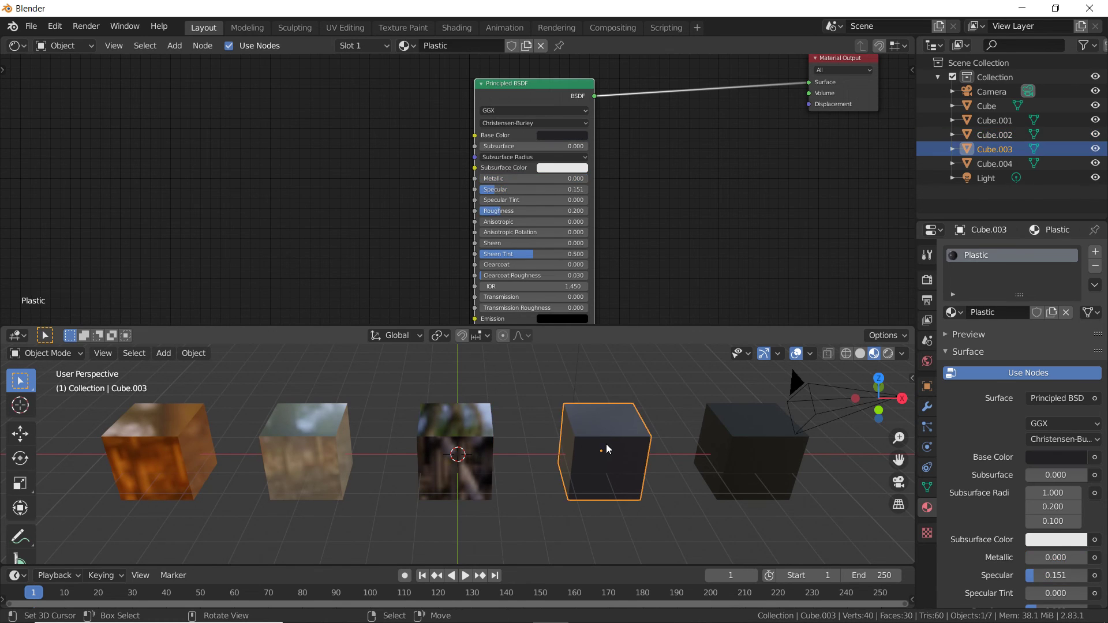
pyautogui.click(741, 443)
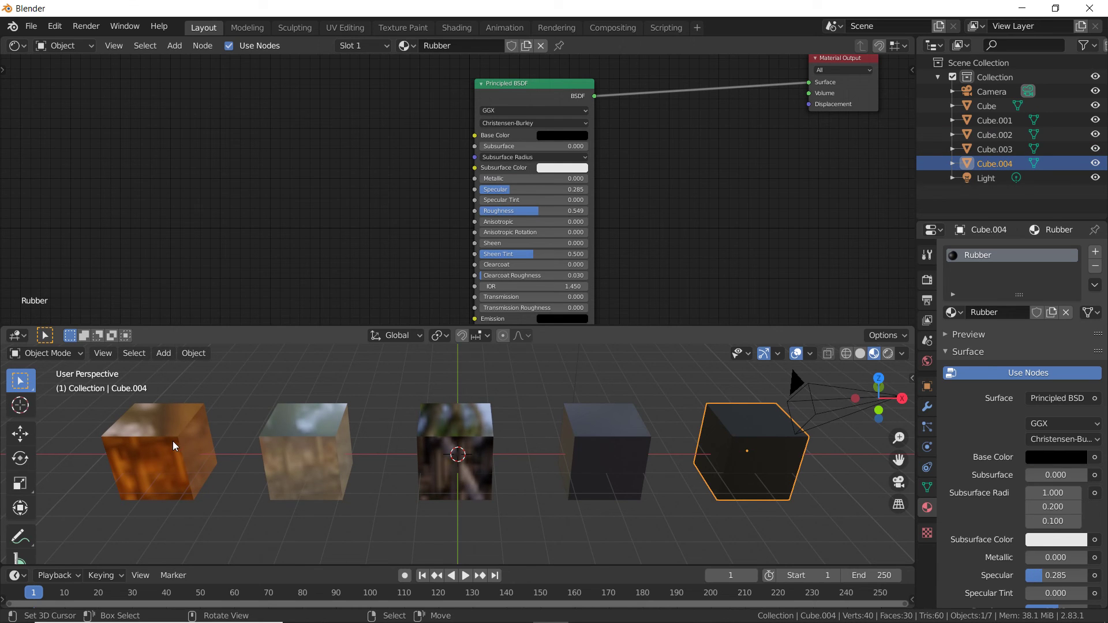
pyautogui.click(157, 434)
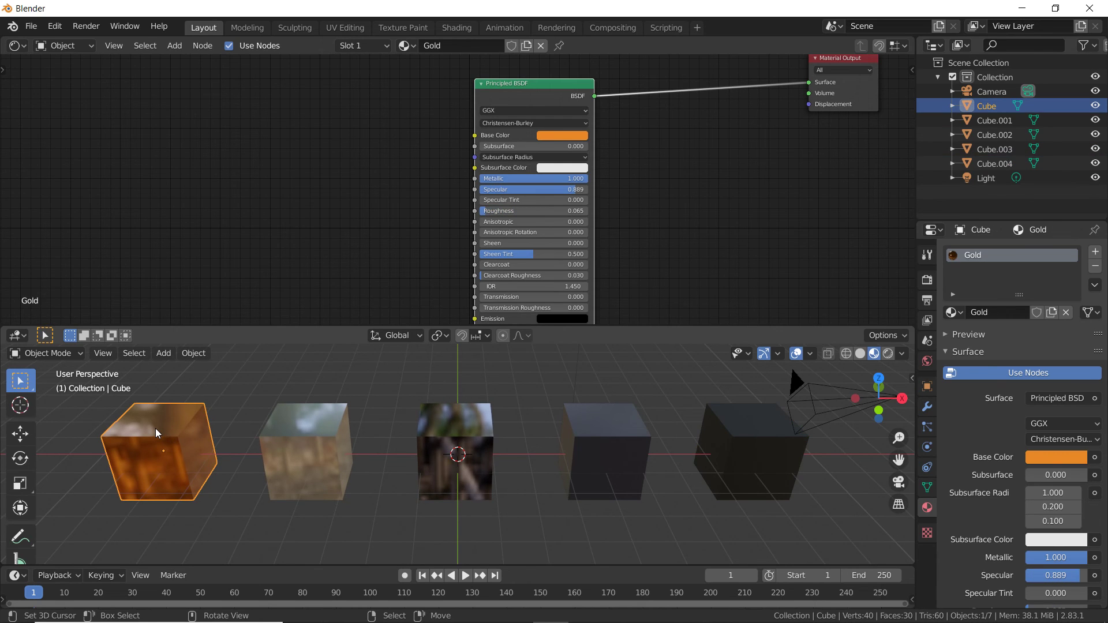
pyautogui.click(280, 437)
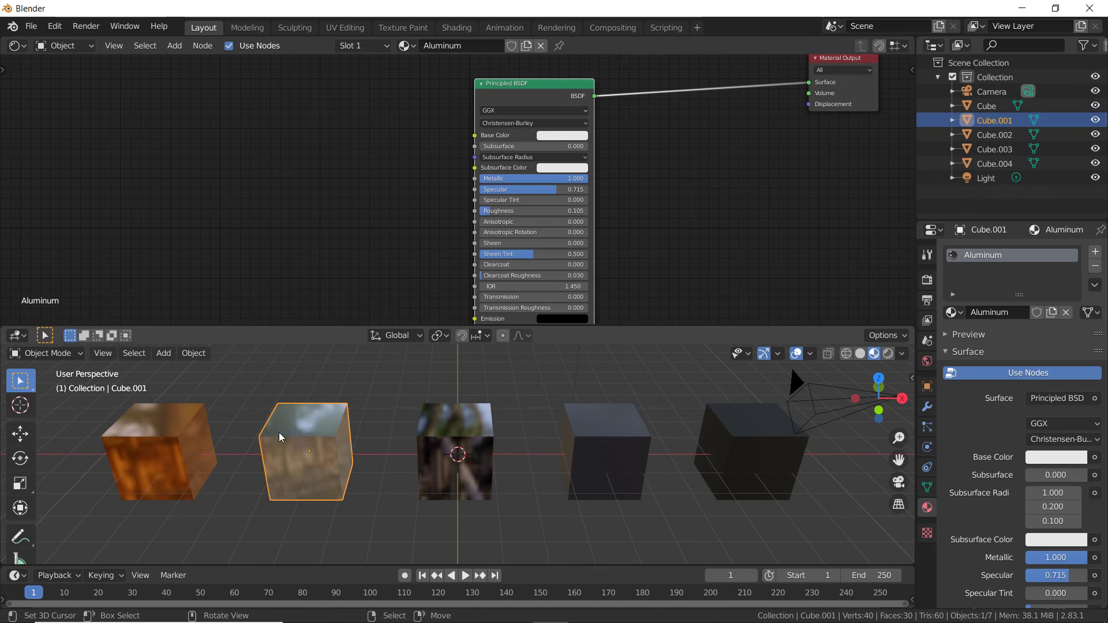
pyautogui.click(449, 433)
pyautogui.click(591, 432)
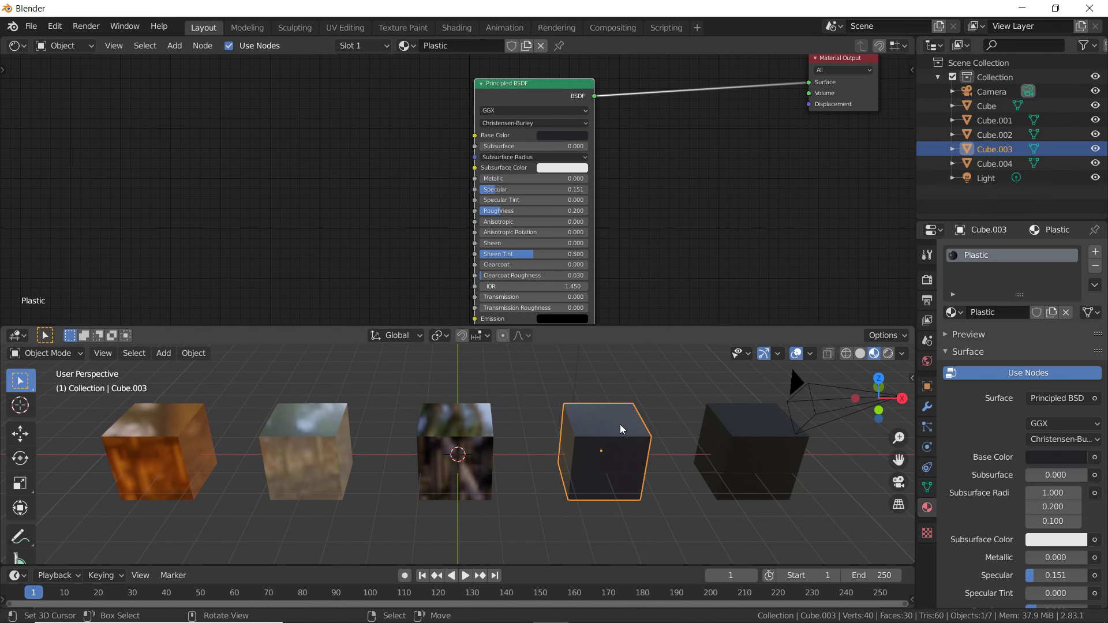
pyautogui.click(736, 431)
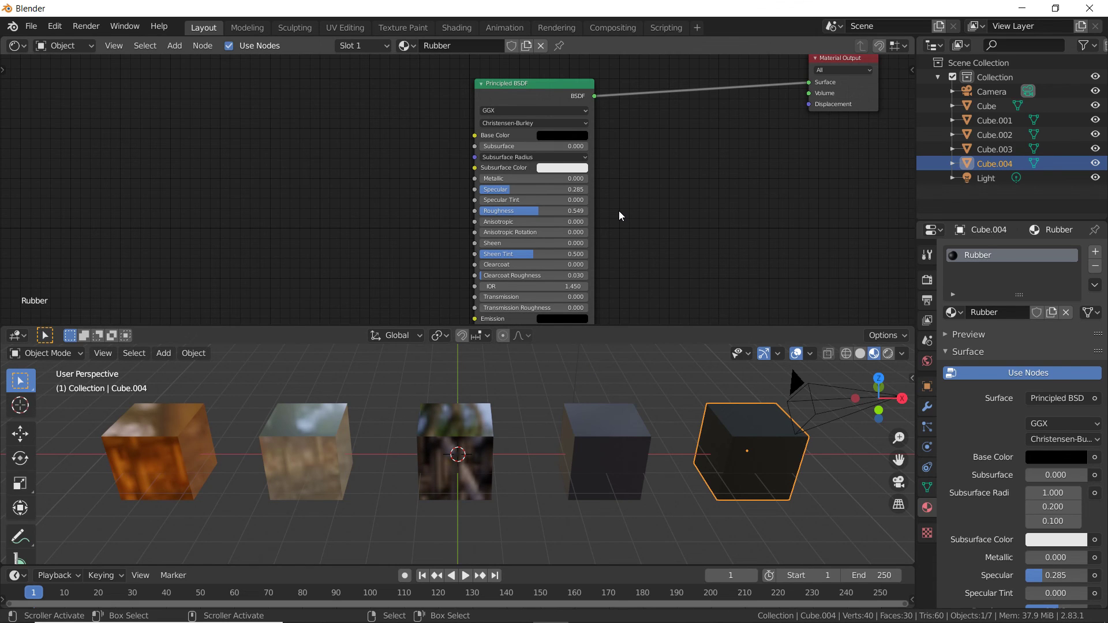
# Enable Fake User on the Gold, Aluminum, Dark metal, Plastic and Rubber materials of the five cubes.
pyautogui.click(170, 449)
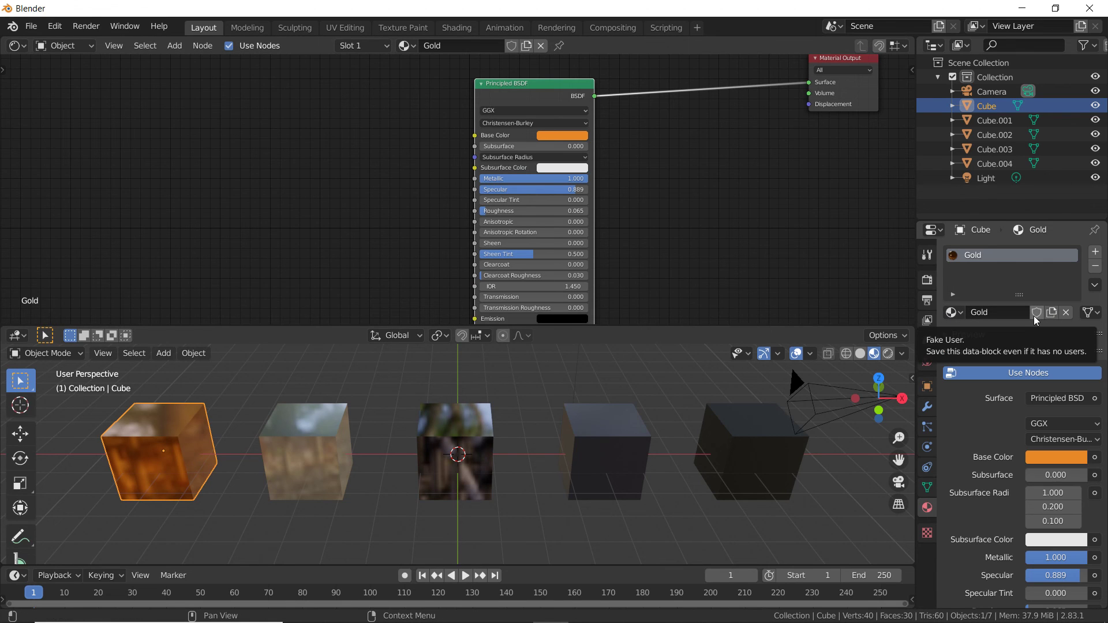
pyautogui.click(324, 459)
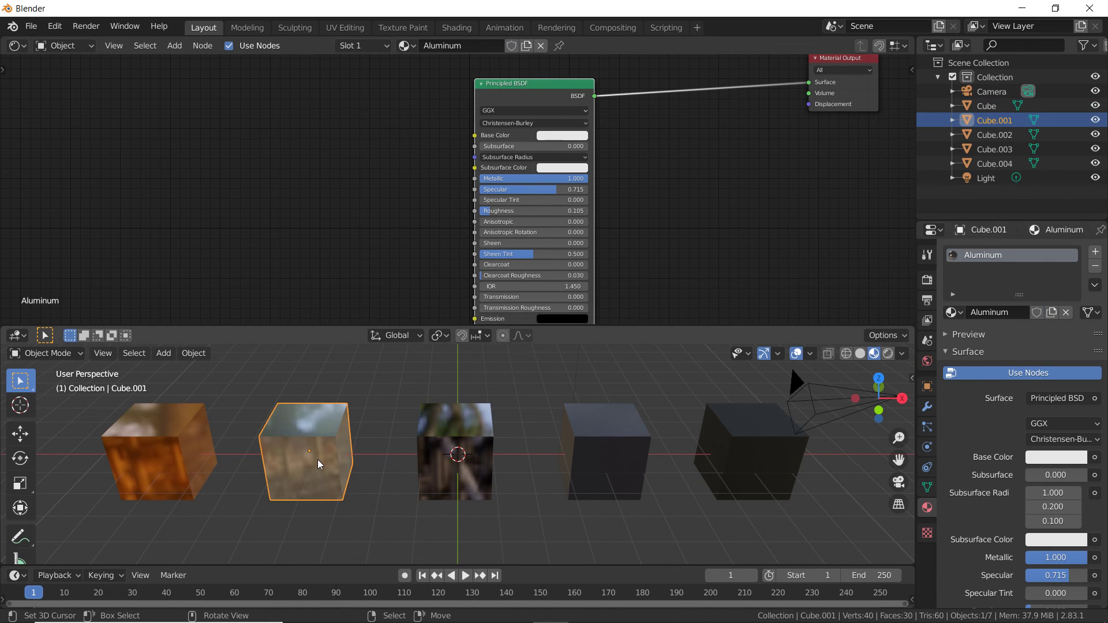
pyautogui.click(431, 462)
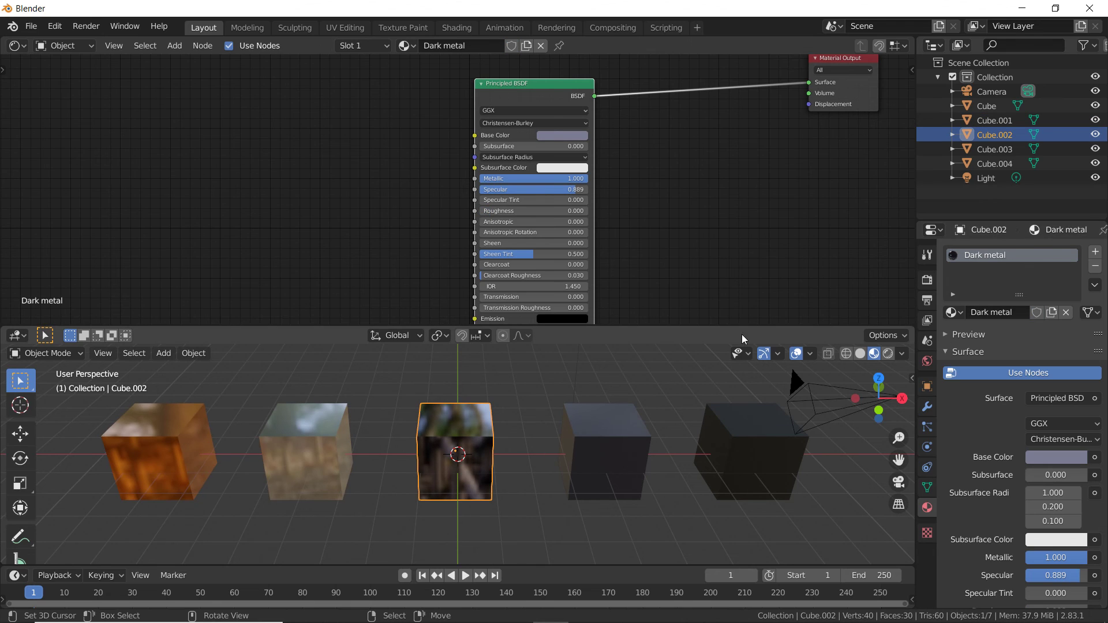
pyautogui.click(607, 449)
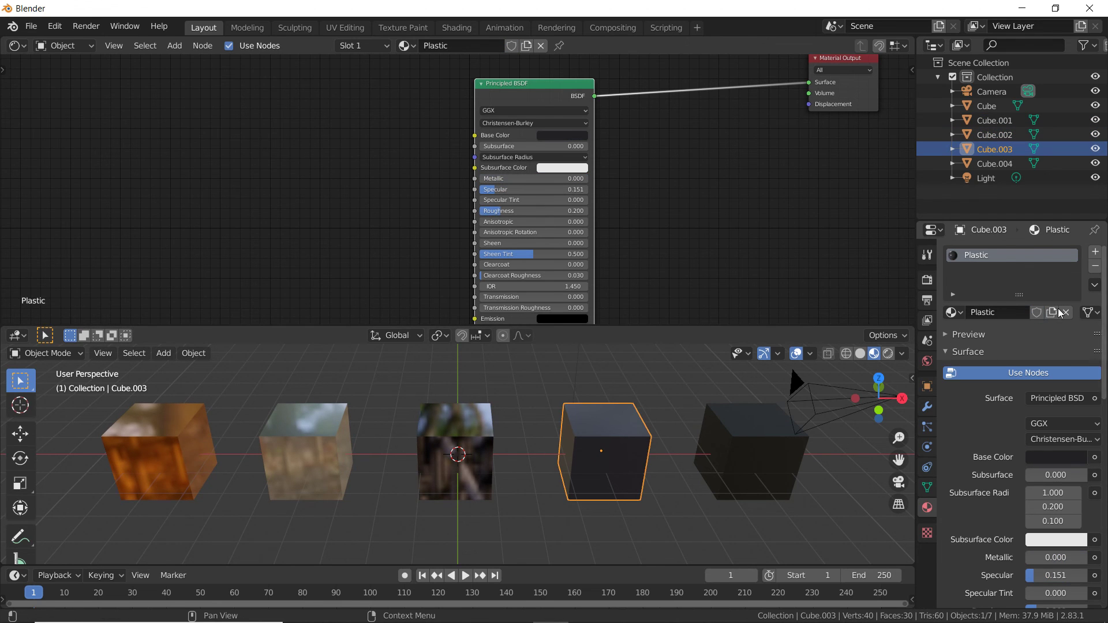
pyautogui.click(1036, 312)
pyautogui.click(768, 454)
pyautogui.click(1037, 312)
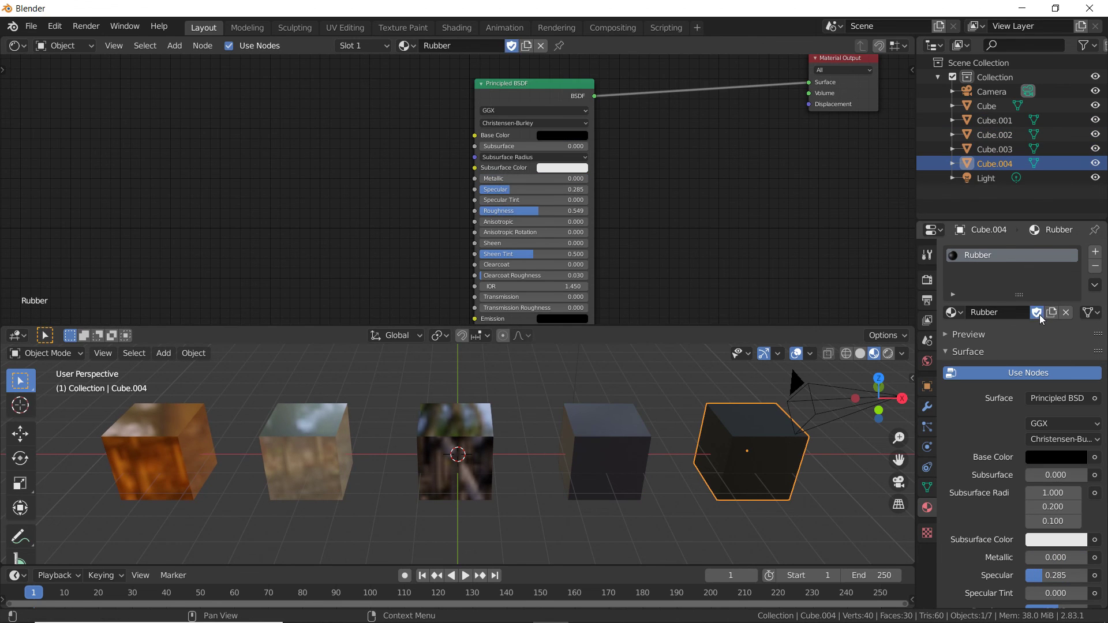
# Replace all objects in the scene with a UV sphere and assign the saved Dark metal material to it.
pyautogui.press('a')
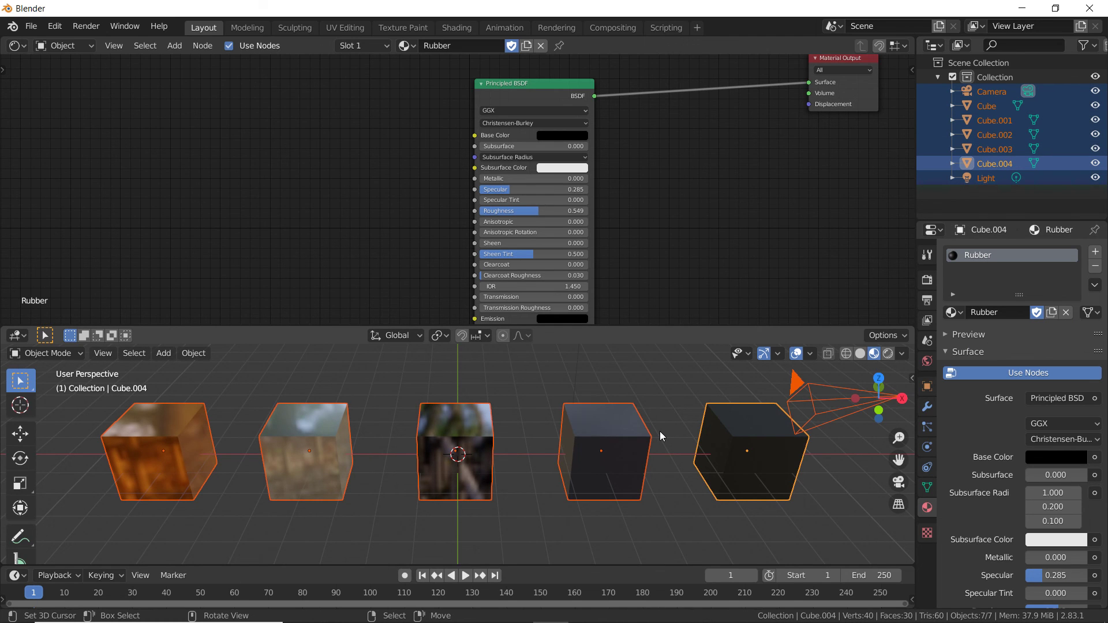
pyautogui.press('Delete')
pyautogui.hotkey('shift', 'a')
pyautogui.moveTo(474, 374)
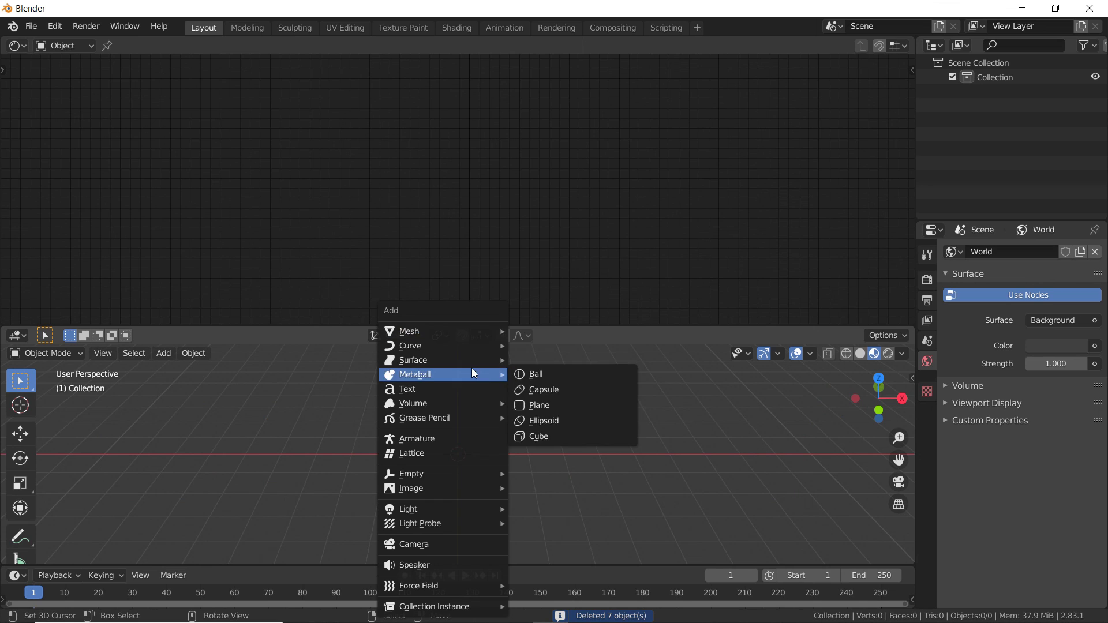
pyautogui.moveTo(458, 331)
pyautogui.click(549, 374)
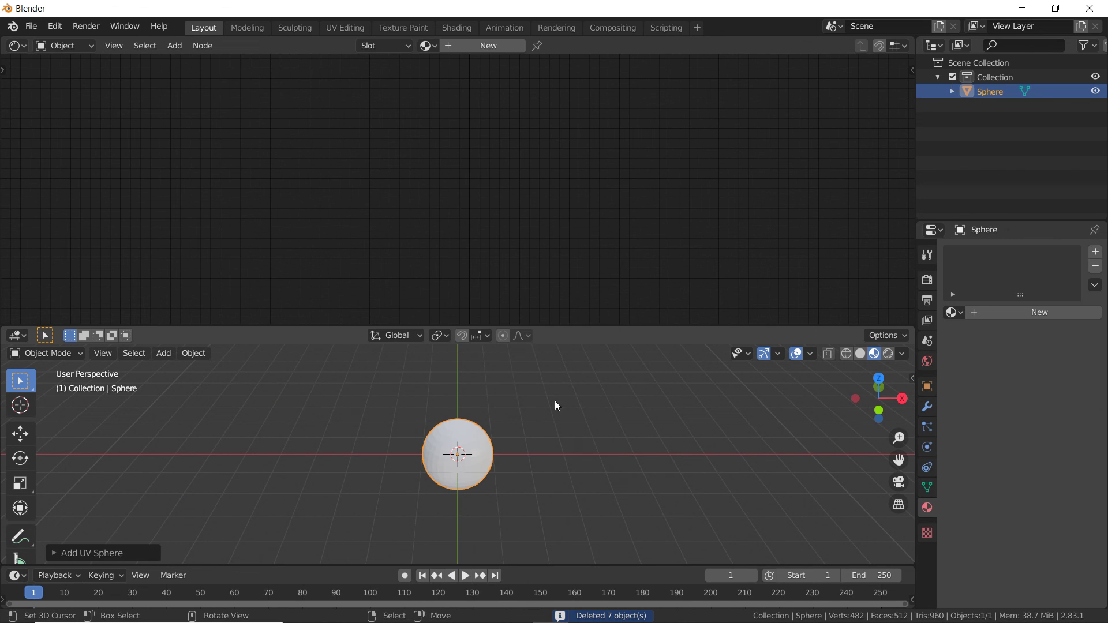
pyautogui.click(953, 312)
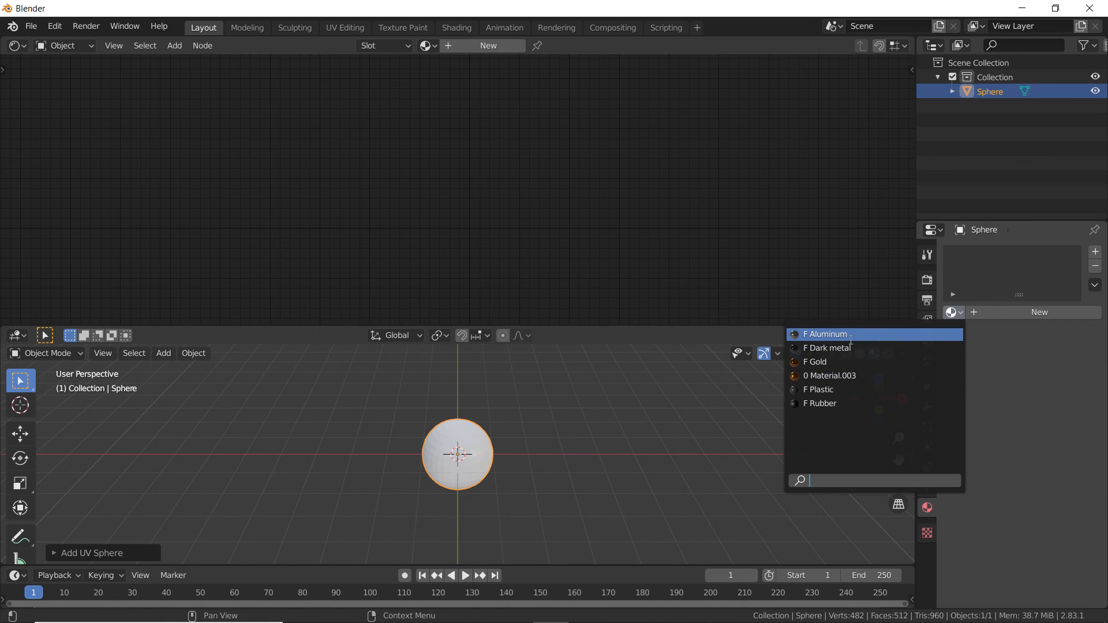
pyautogui.click(831, 348)
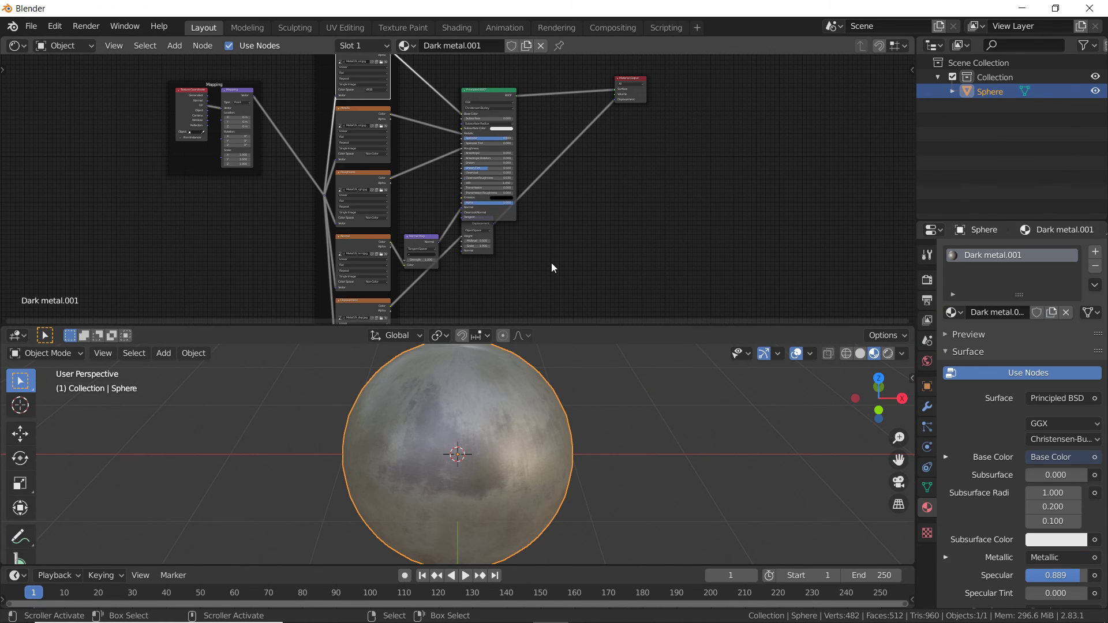
# Move the Displacement node of the Dark metal.001 material down, clear of the Principled BSDF node.
pyautogui.moveTo(539, 208); pyautogui.dragTo(530, 245, button='middle')
pyautogui.moveTo(501, 267); pyautogui.dragTo(503, 293)
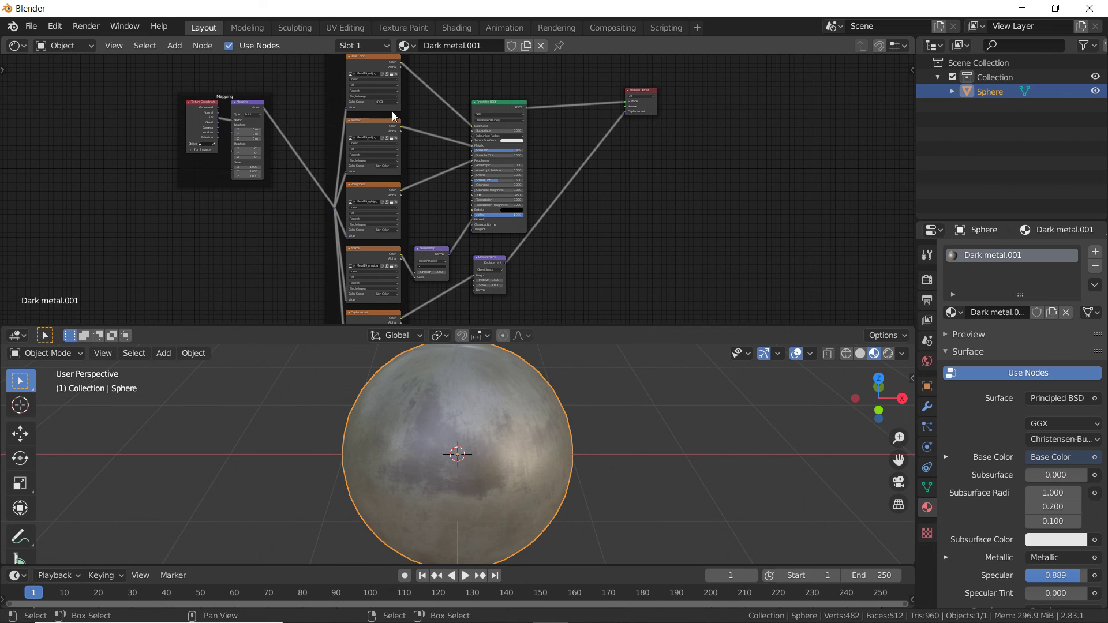
pyautogui.press('alt')
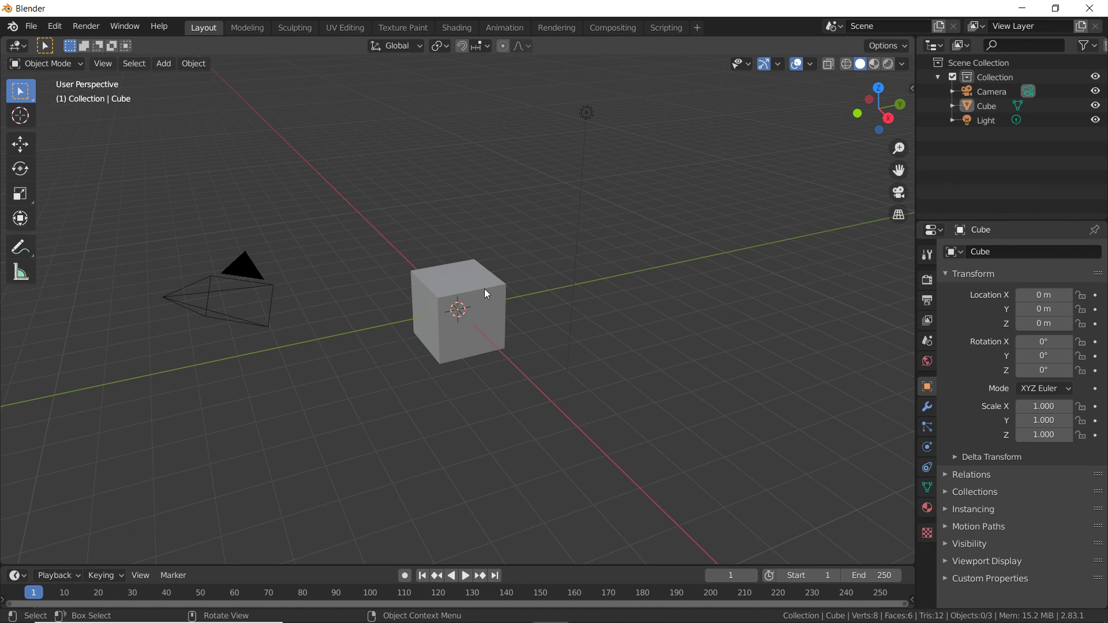
# Save the current default scene with the cube, camera and light as the startup file.
pyautogui.click(36, 30)
pyautogui.moveTo(127, 289)
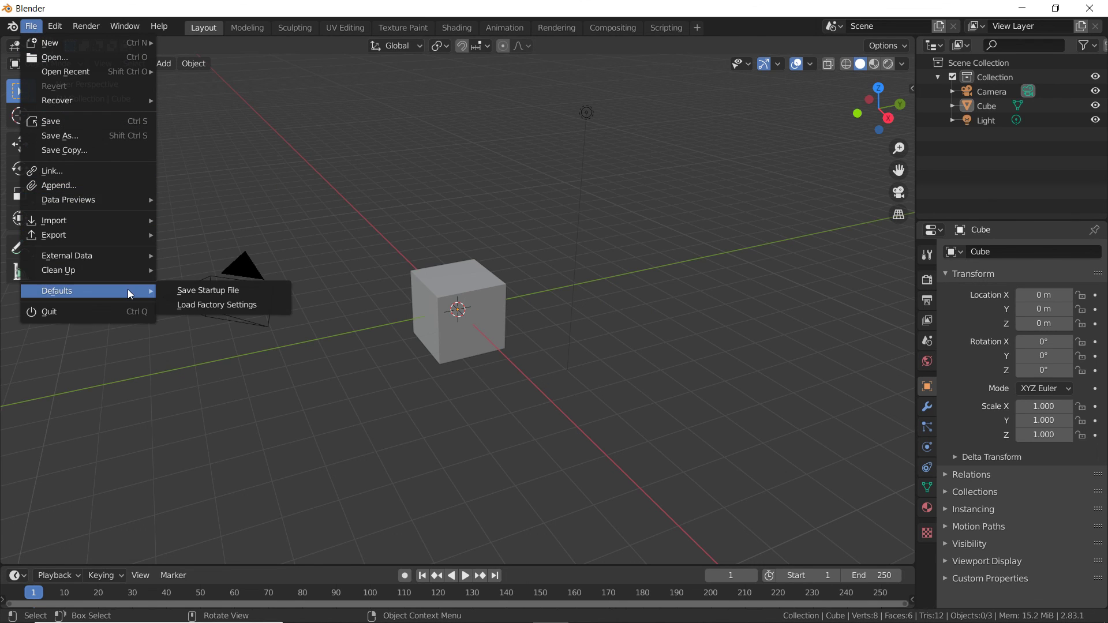
pyautogui.click(274, 294)
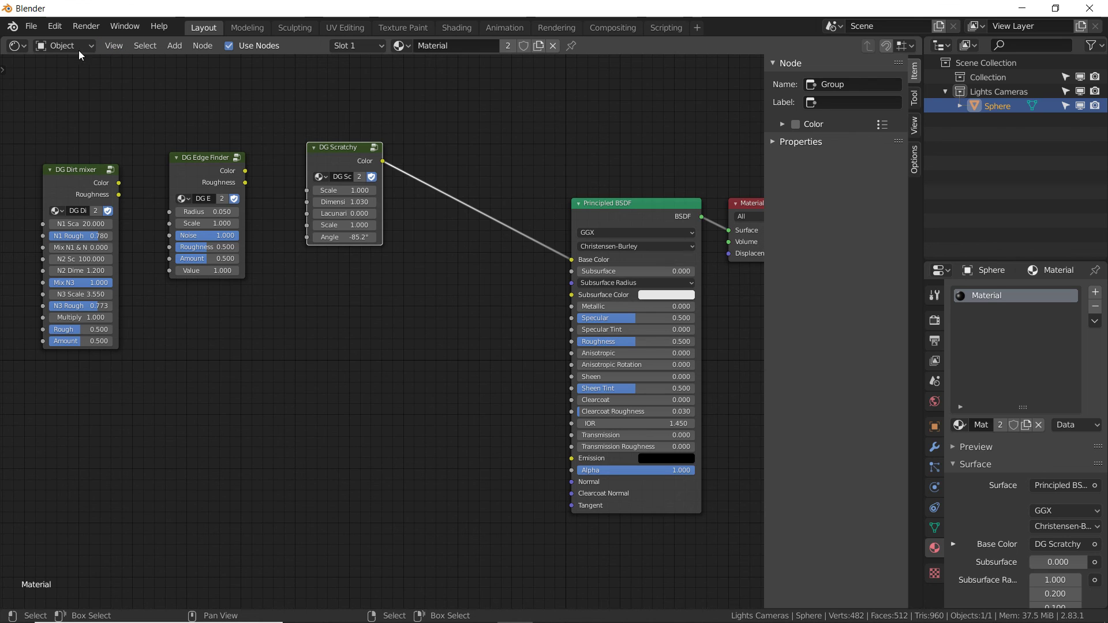
# Switch the Shader Editor back to the 3D Viewport and view the sphere from other angles.
pyautogui.click(19, 46)
pyautogui.click(47, 98)
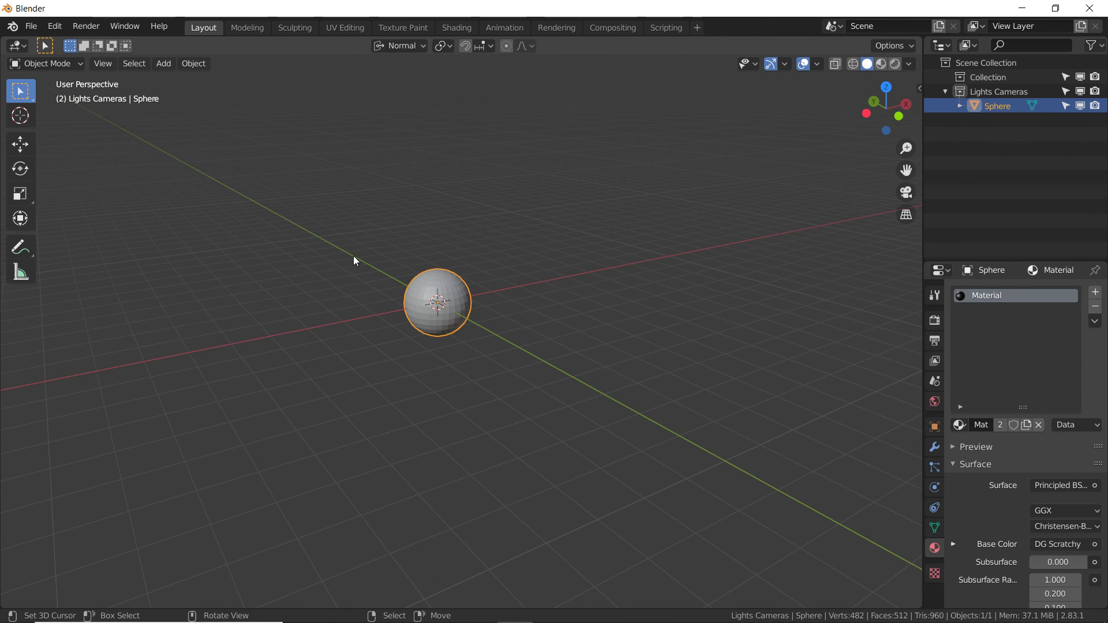
pyautogui.moveTo(354, 261); pyautogui.dragTo(754, 300, button='middle')
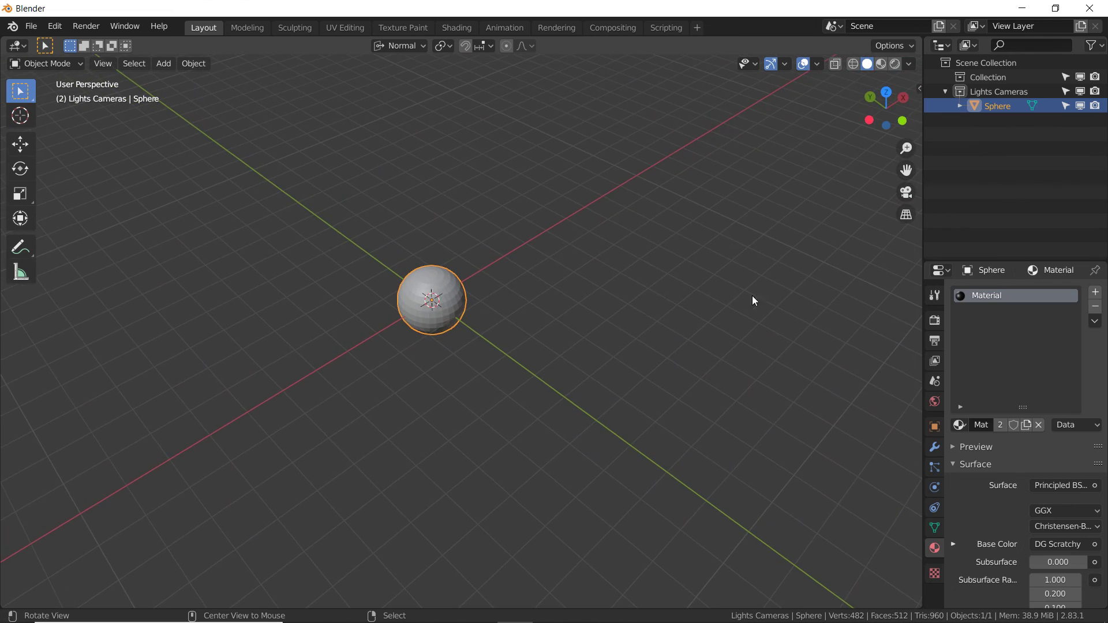
pyautogui.moveTo(558, 298); pyautogui.dragTo(497, 333, button='middle')
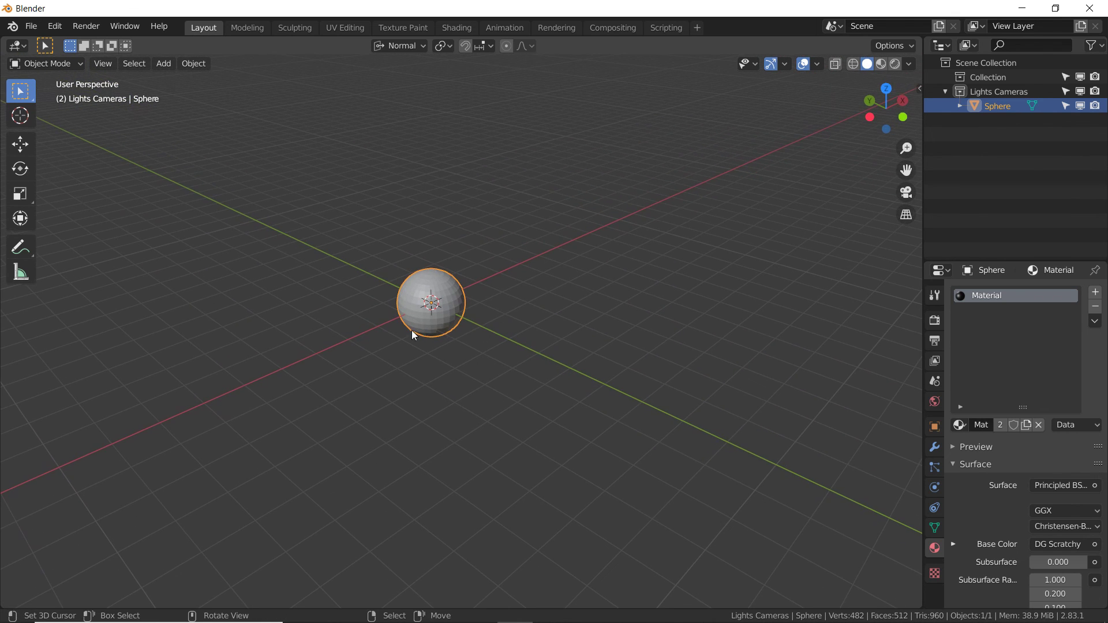